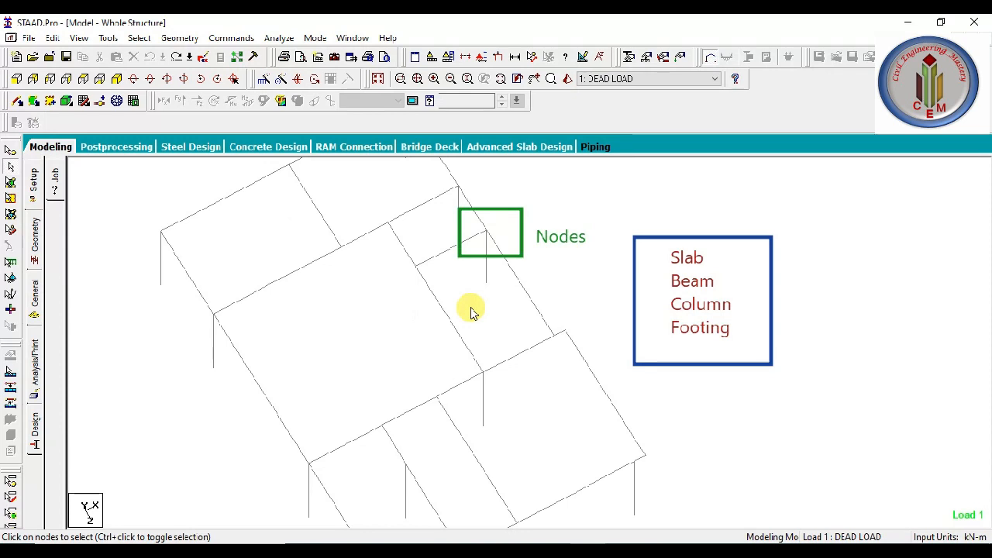
# - Select the node at the marked frame corner, and the beam and column meeting there, to examine how members connect
pyautogui.click(486, 230)
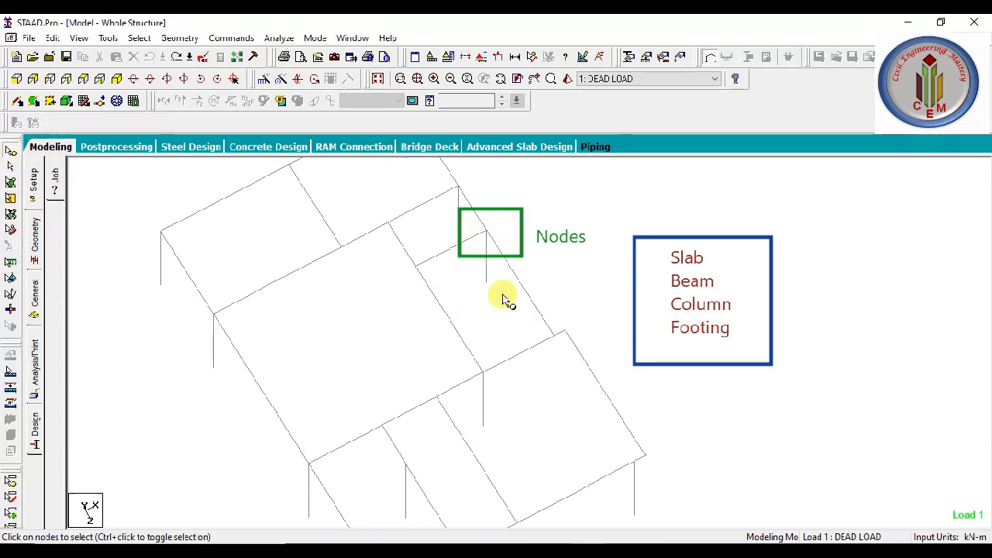
pyautogui.moveTo(474, 220); pyautogui.dragTo(498, 236)
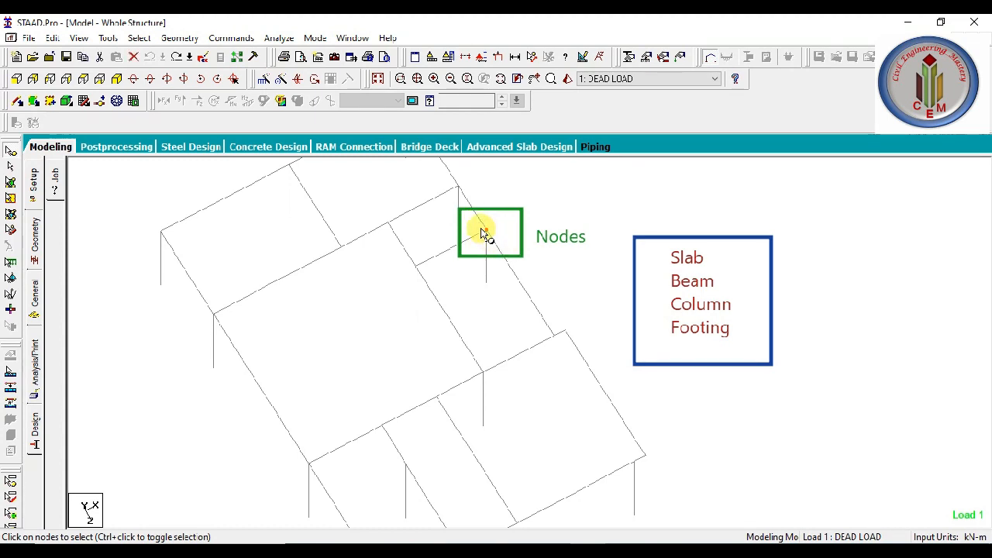
pyautogui.click(491, 241)
pyautogui.click(510, 267)
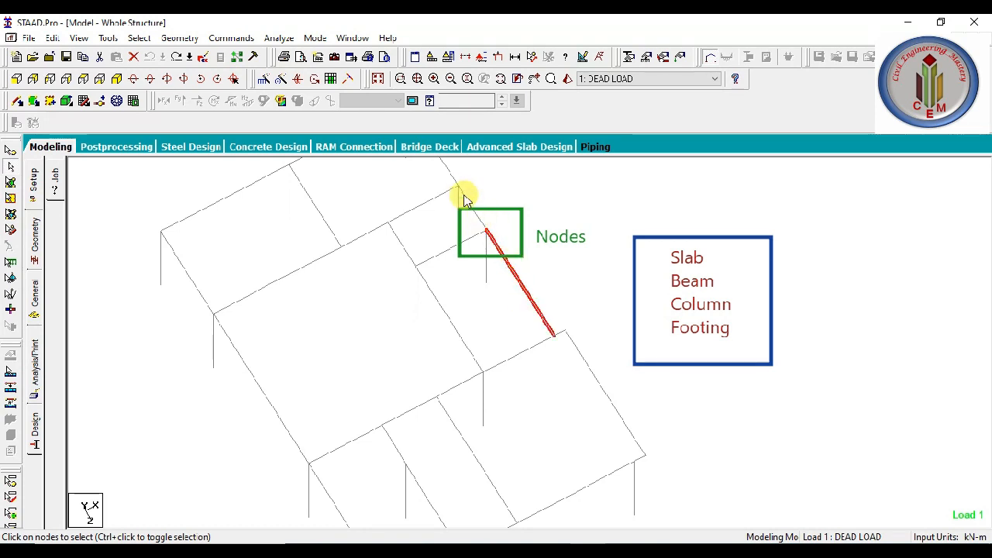
pyautogui.click(487, 249)
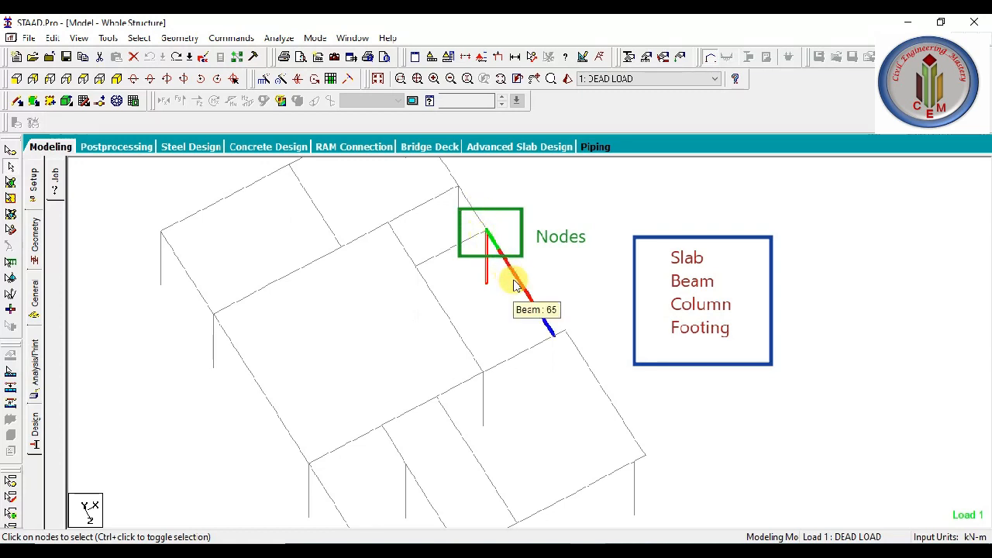
pyautogui.click(588, 215)
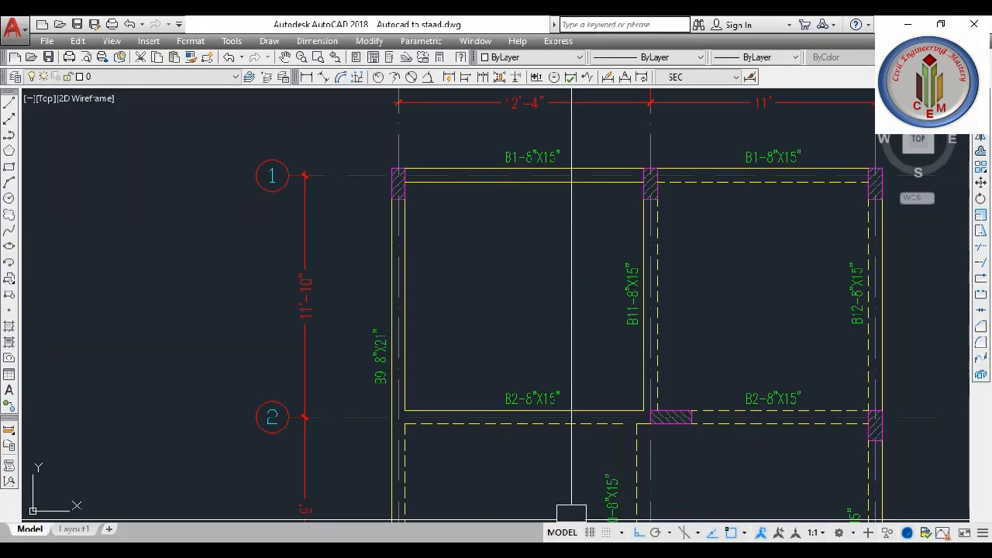
# - Switch to the AutoCAD drawing Autocad to staad.dwg and inspect the framing plan and the column hatch at grid A-1
pyautogui.scroll(-2, 531, 270)
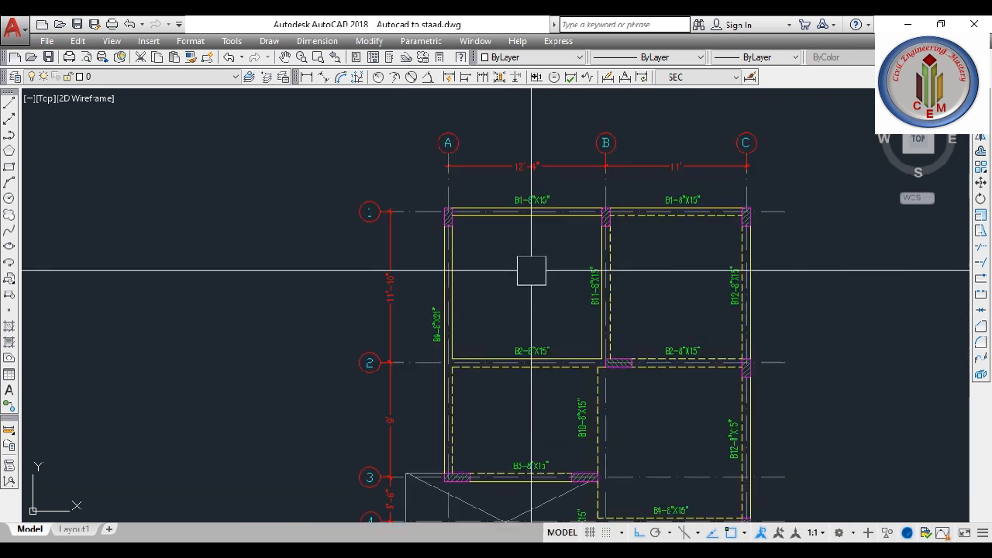
pyautogui.moveTo(593, 421); pyautogui.dragTo(580, 300, button='middle')
pyautogui.scroll(-2, 583, 310)
pyautogui.scroll(-2, 587, 382)
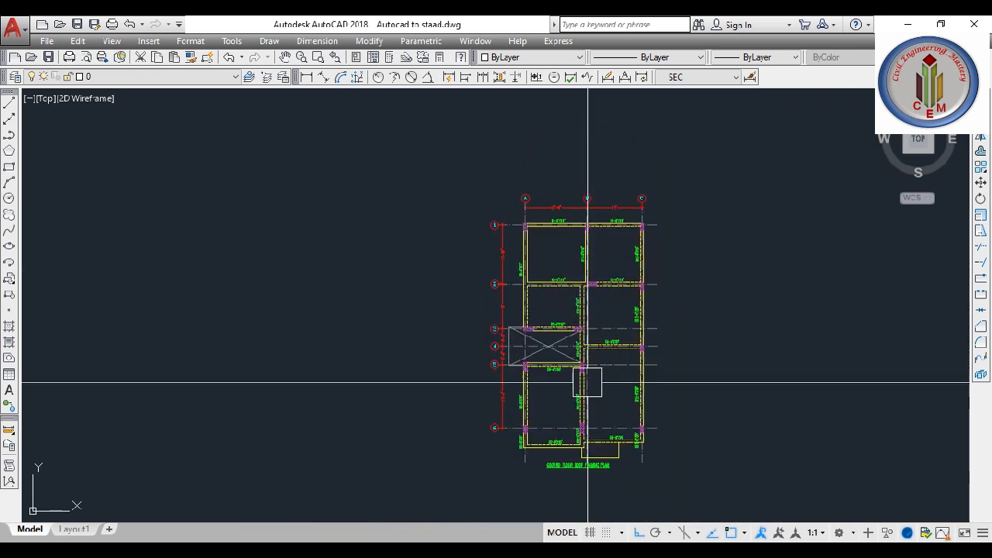
pyautogui.scroll(2, 533, 203)
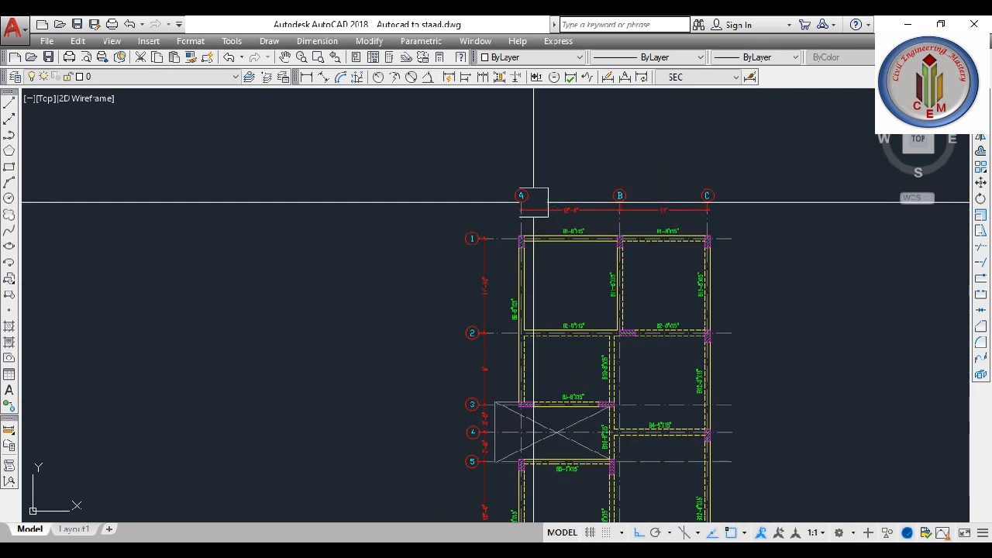
pyautogui.scroll(8, 533, 203)
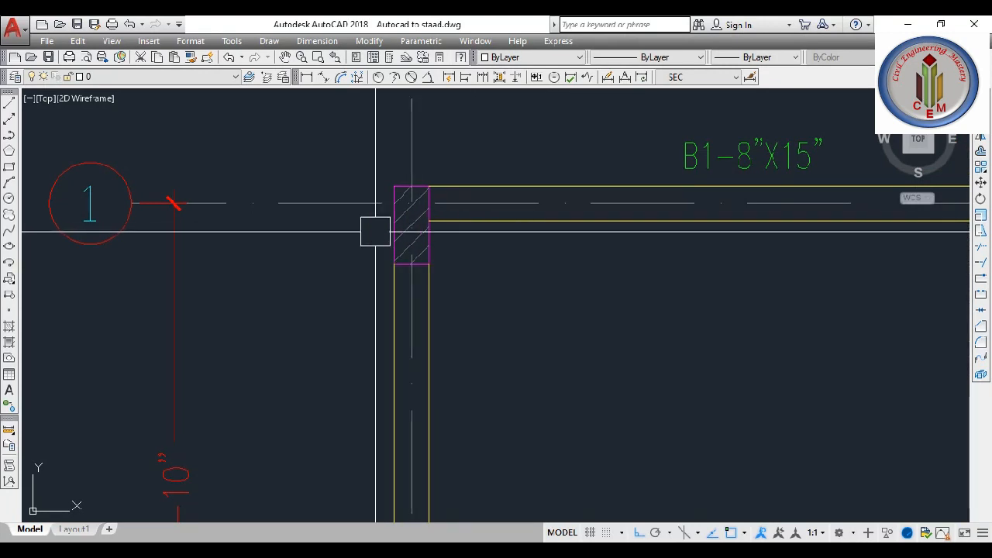
pyautogui.scroll(4, 376, 231)
pyautogui.click(391, 231)
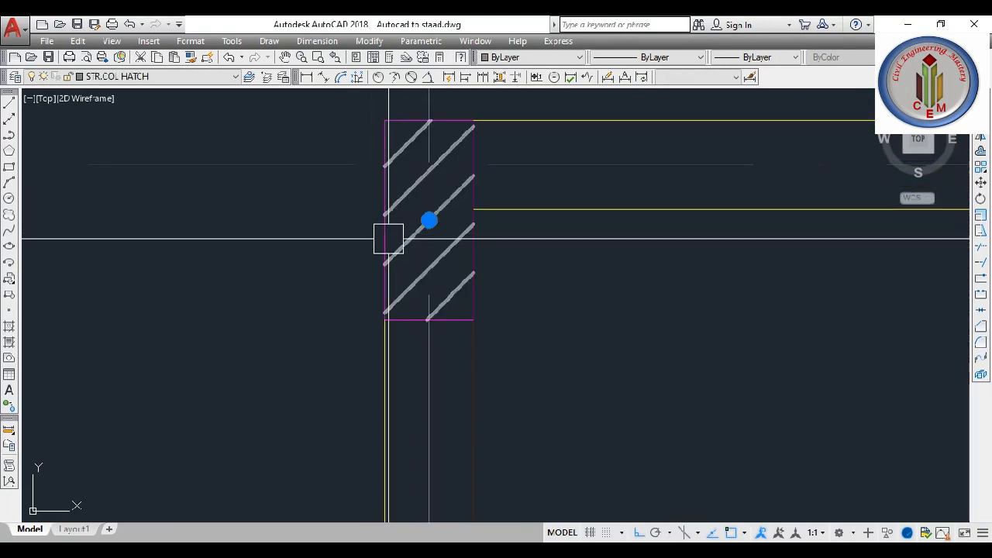
pyautogui.press('Escape')
# - Check the B1 beam edge, the grid 1 centreline and the B1-8"X15" label by selecting them individually
pyautogui.click(543, 211)
pyautogui.scroll(-5, 408, 239)
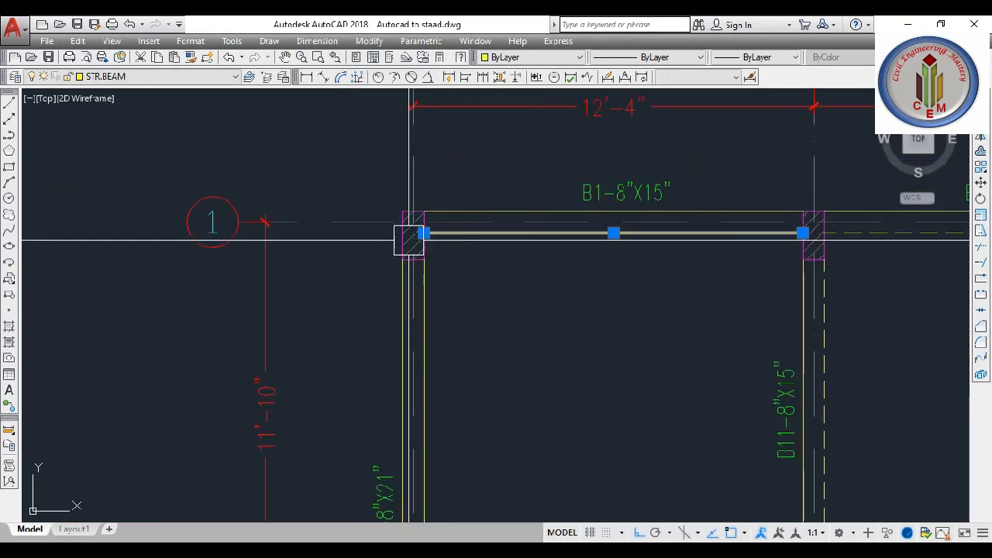
pyautogui.moveTo(638, 233); pyautogui.dragTo(547, 235, button='middle')
pyautogui.click(606, 241)
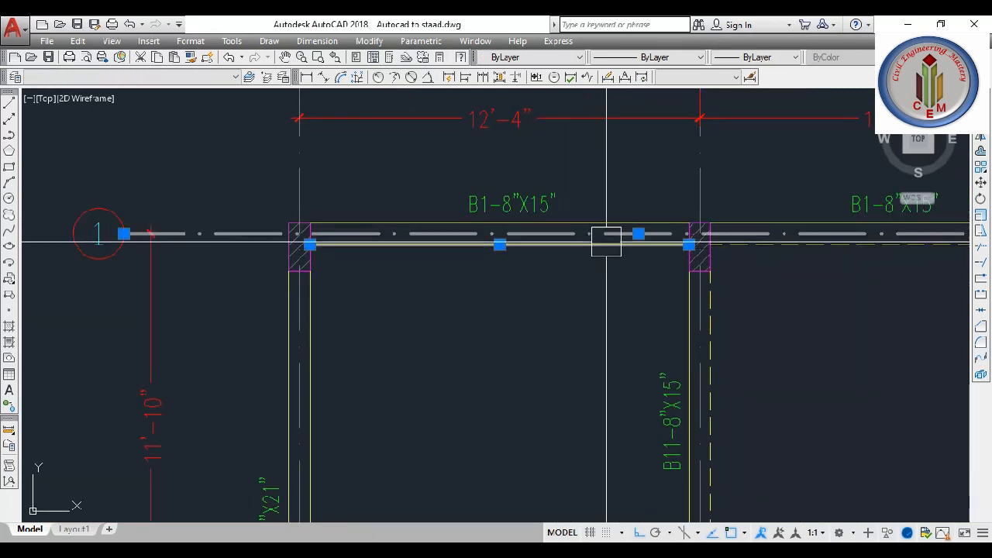
pyautogui.press('Escape')
pyautogui.click(542, 197)
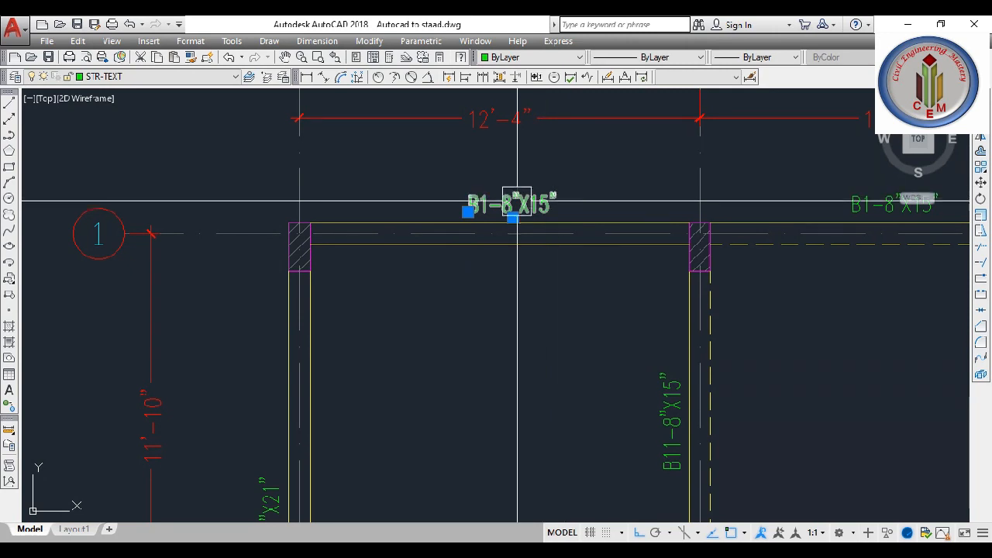
pyautogui.press('Escape')
pyautogui.scroll(-4, 525, 178)
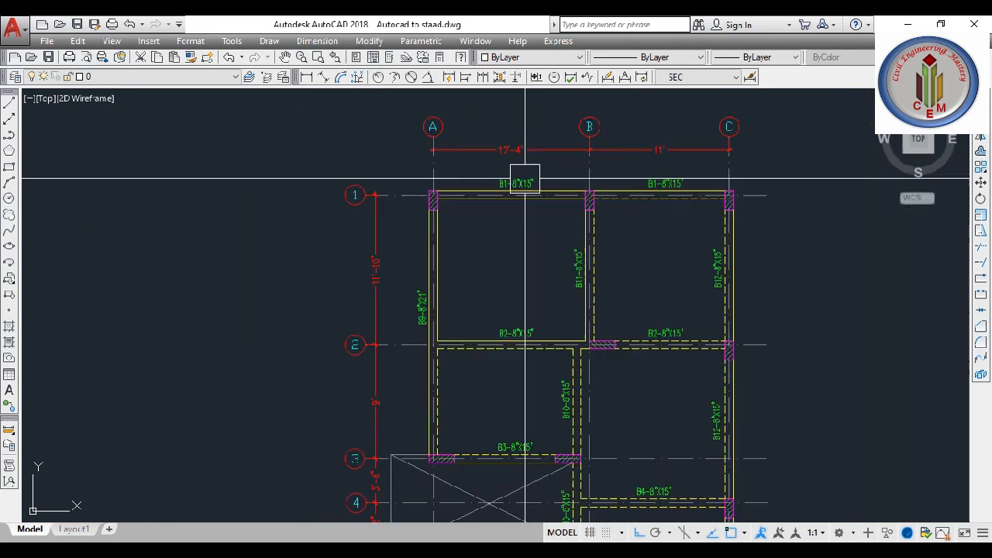
# - Convert all objects of the ground floor roof framing plan into one block named S
pyautogui.scroll(4, 428, 190)
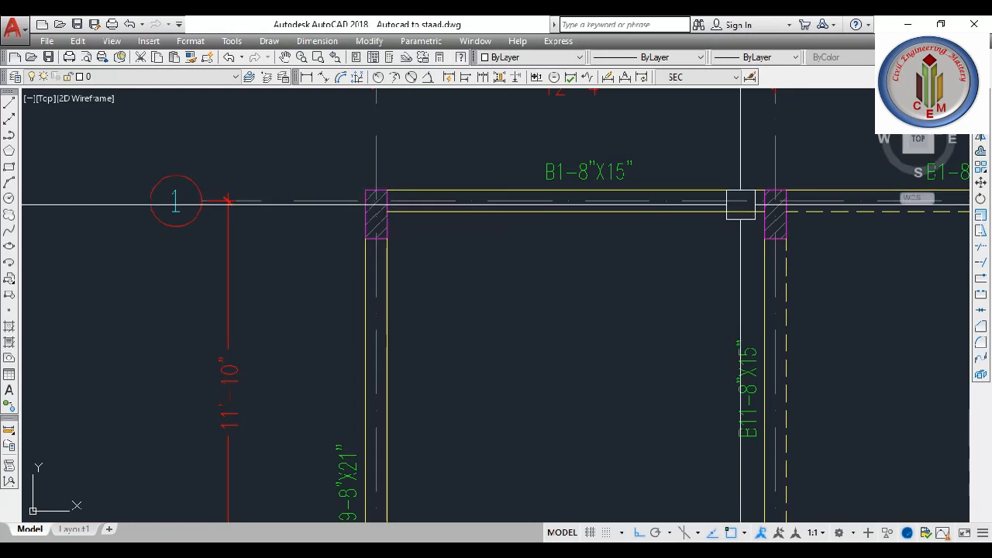
pyautogui.scroll(-4, 465, 158)
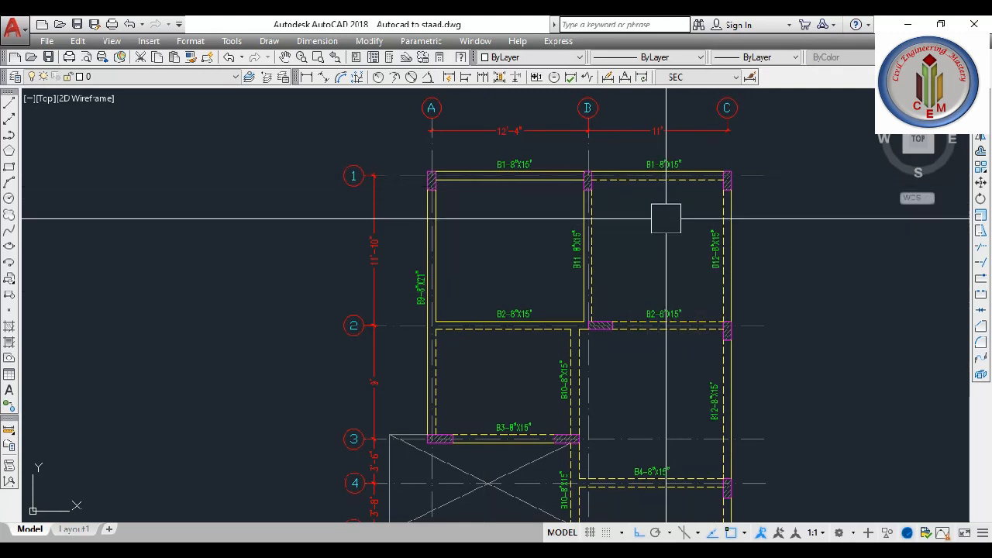
pyautogui.scroll(-2, 665, 217)
pyautogui.moveTo(683, 392); pyautogui.dragTo(669, 314, button='middle')
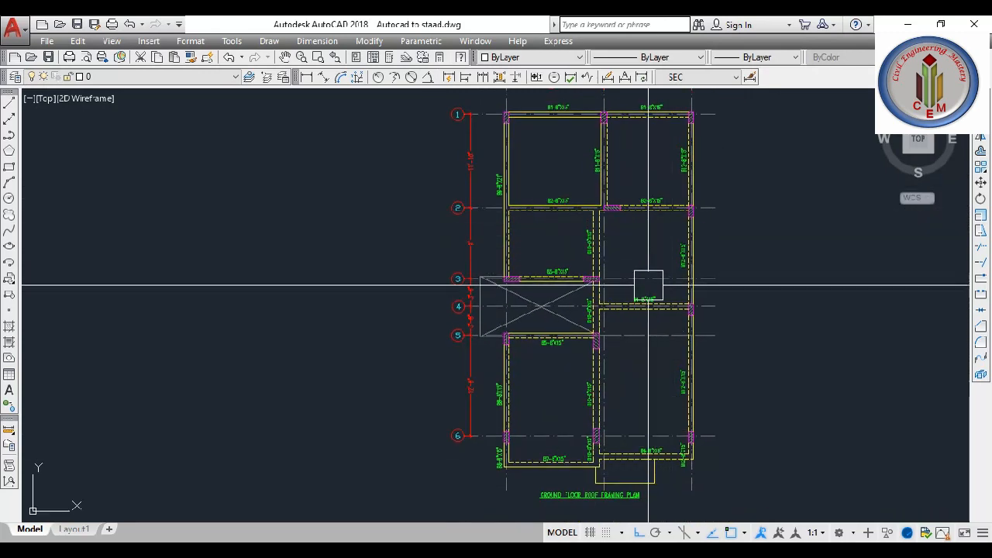
pyautogui.moveTo(558, 175); pyautogui.dragTo(549, 208, button='middle')
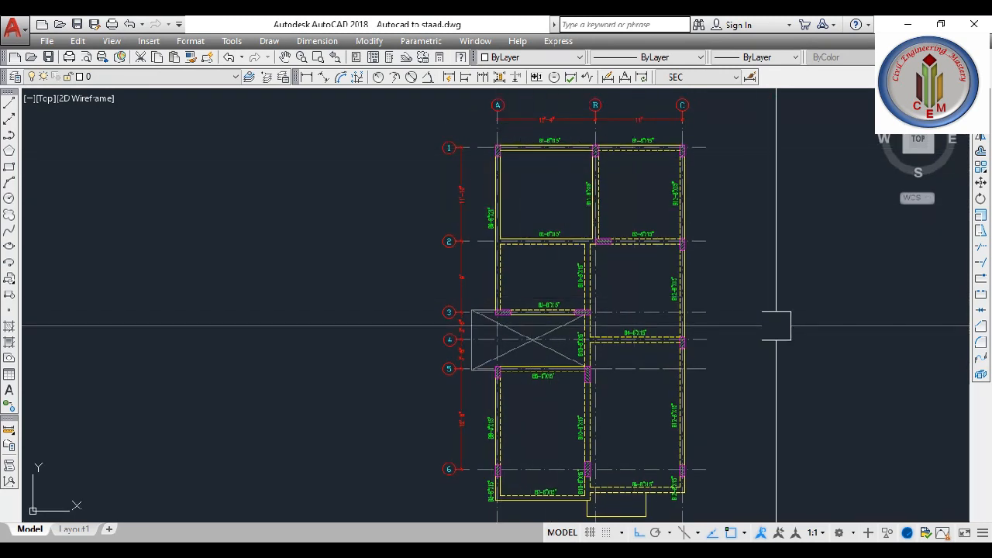
pyautogui.scroll(-2, 395, 297)
pyautogui.hotkey('ctrl', 'a')
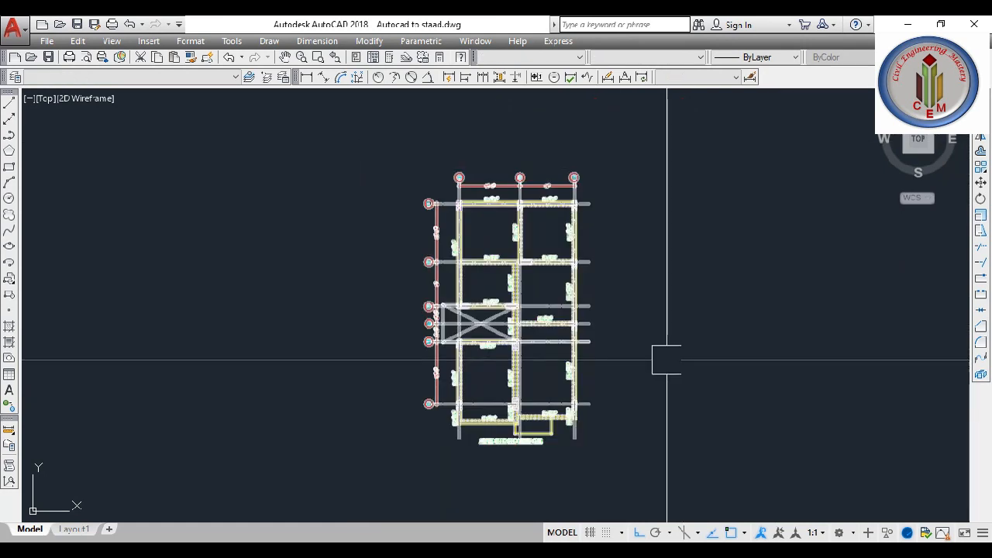
pyautogui.write('block')
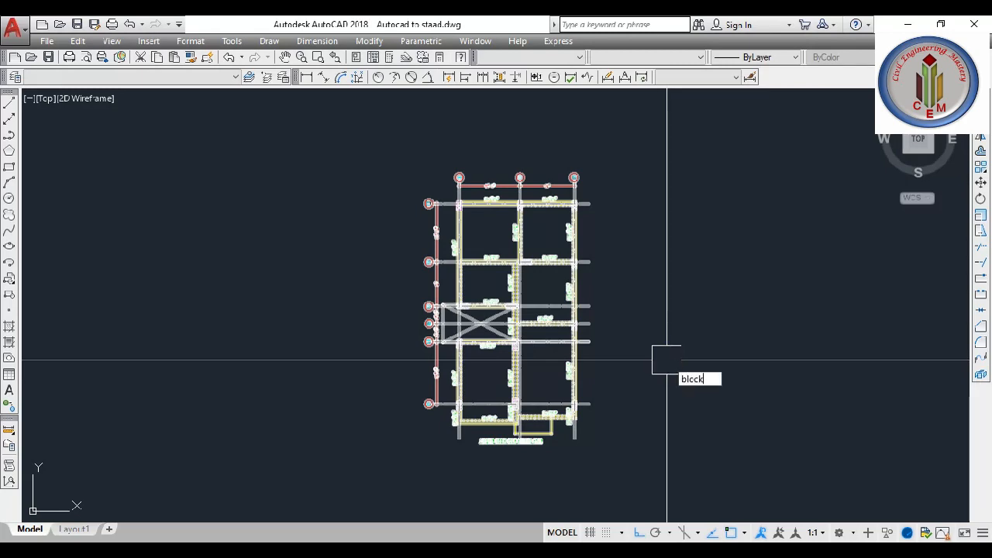
pyautogui.press('Return')
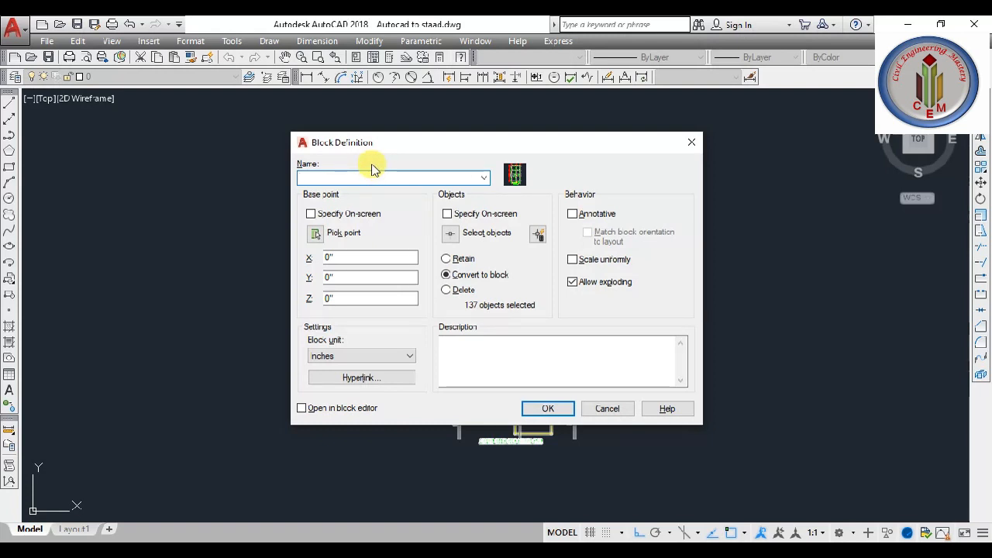
pyautogui.write('S')
pyautogui.click(563, 409)
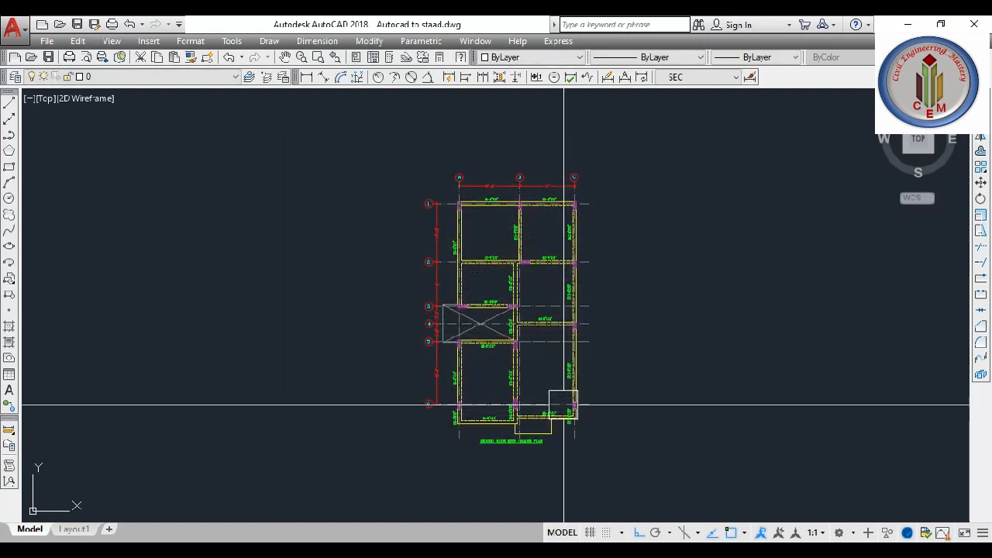
# - Select the whole framing plan block and examine it from grid line 1 down to the plan title
pyautogui.scroll(5, 514, 204)
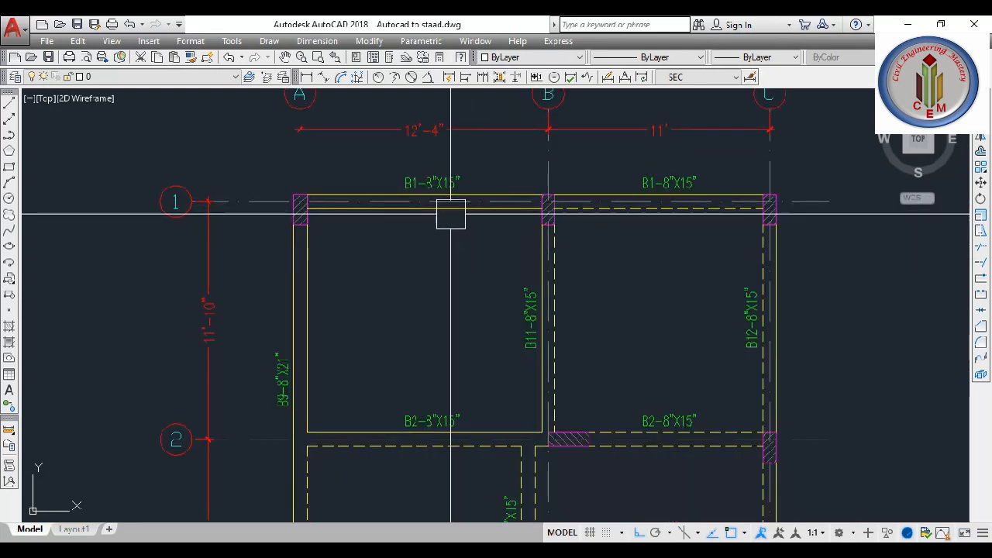
pyautogui.hotkey('ctrl', 'a')
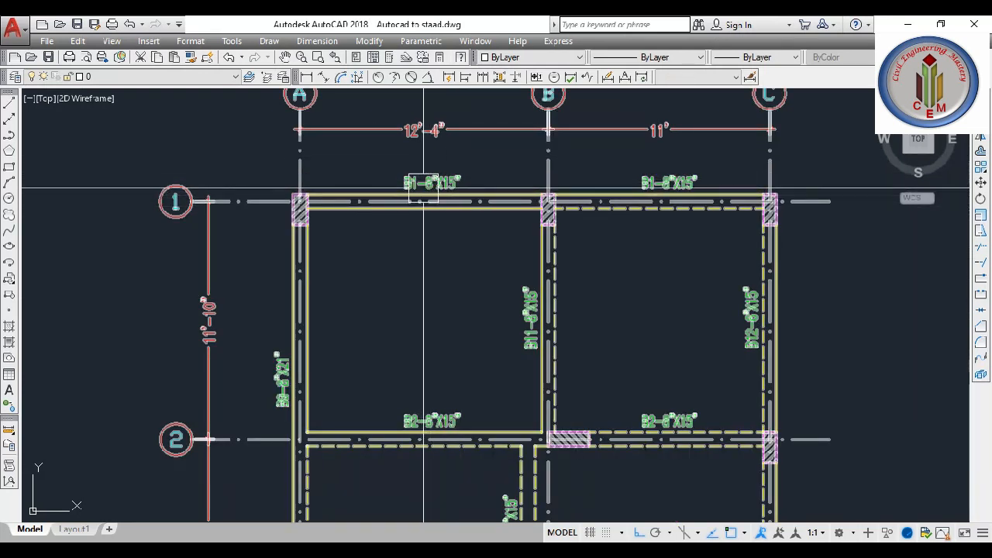
pyautogui.scroll(-4, 593, 97)
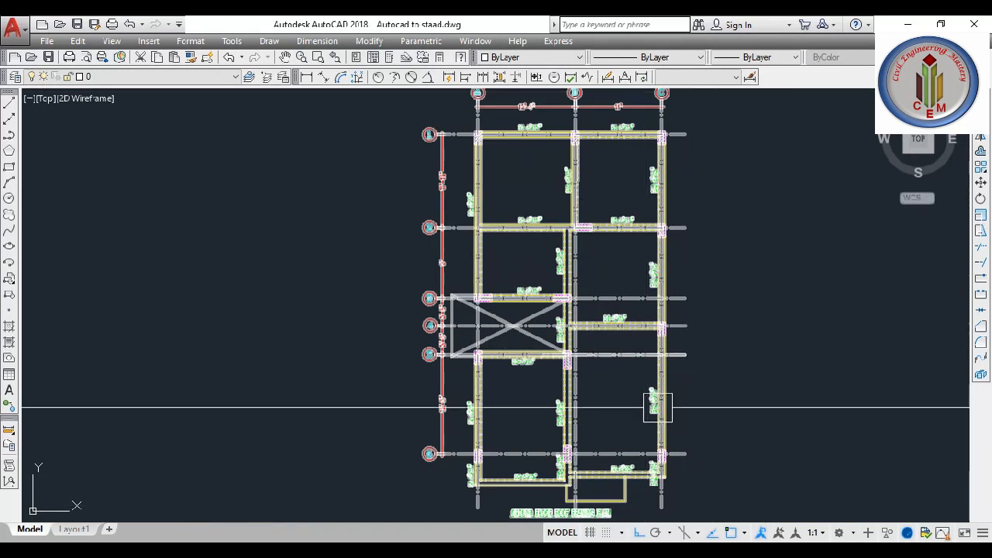
pyautogui.scroll(4, 575, 285)
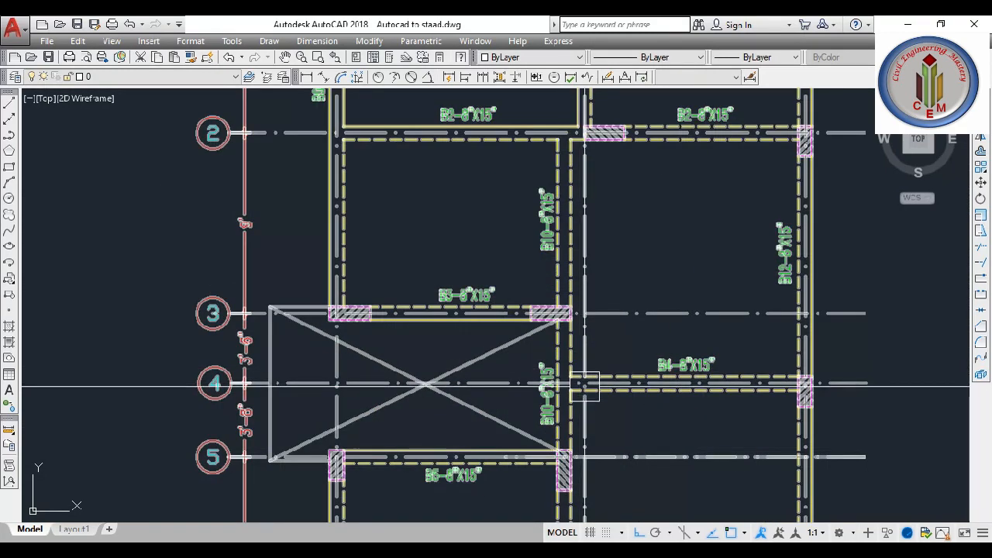
pyautogui.moveTo(581, 473); pyautogui.dragTo(533, 284, button='middle')
pyautogui.scroll(-2, 533, 284)
pyautogui.scroll(-5, 532, 284)
pyautogui.scroll(3, 510, 388)
pyautogui.scroll(4, 488, 313)
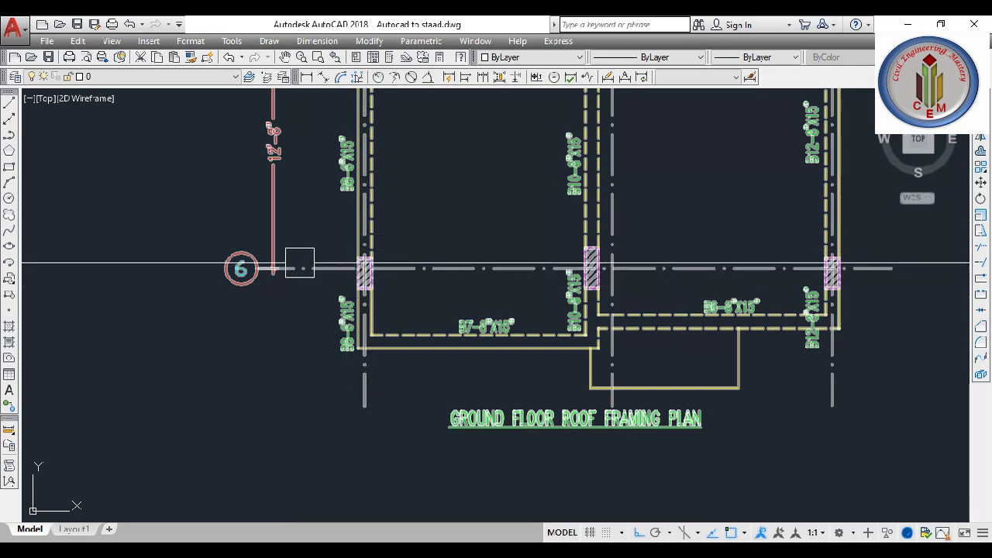
pyautogui.scroll(-4, 647, 451)
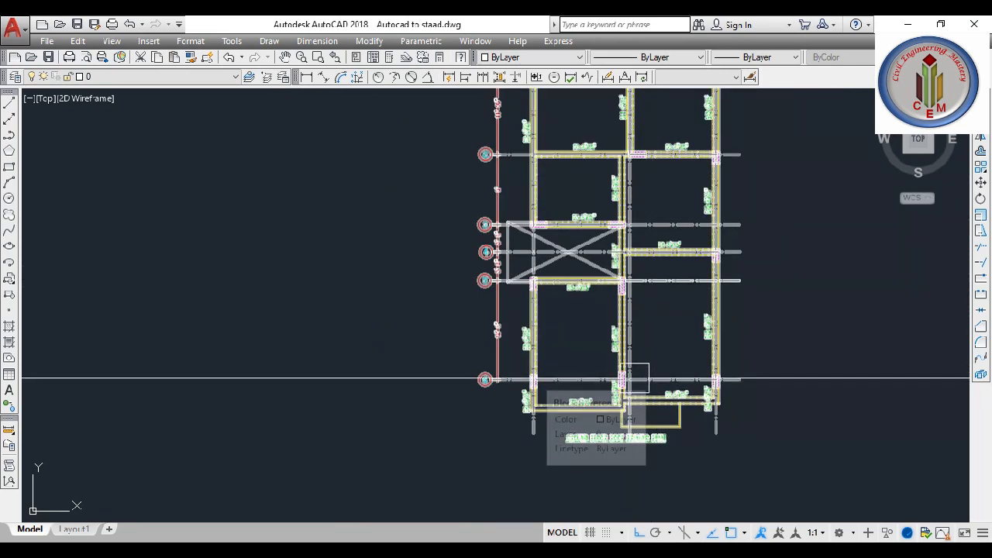
pyautogui.moveTo(643, 275); pyautogui.dragTo(577, 375, button='middle')
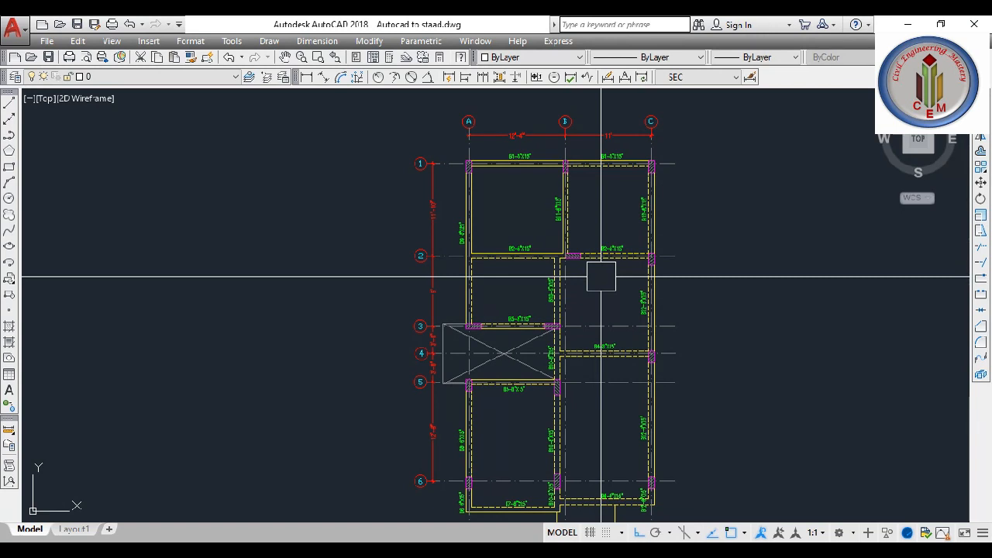
# - Draw a line along the grid 1 beam centreline from node A-1 through B-1 to C-1
pyautogui.scroll(1, 602, 276)
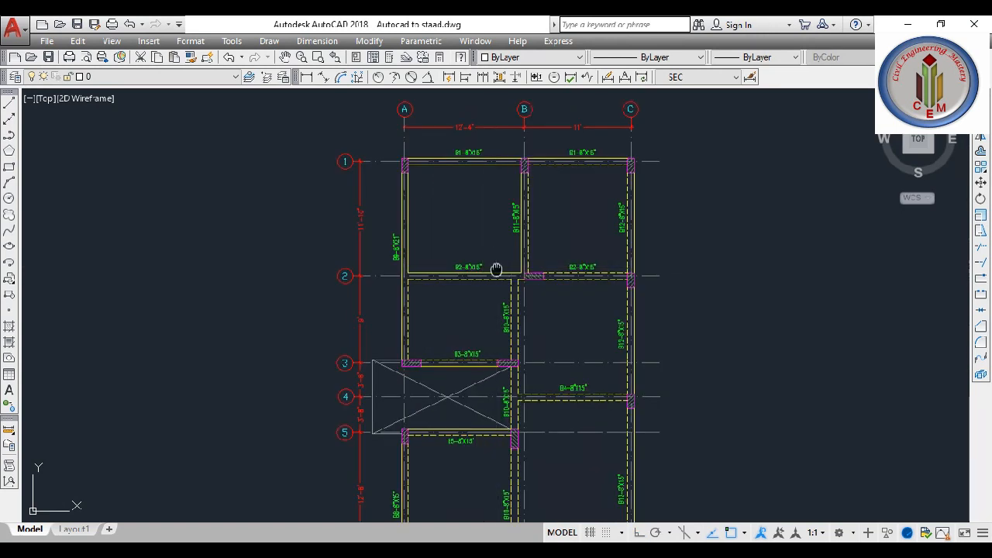
pyautogui.moveTo(496, 270); pyautogui.dragTo(468, 279, button='middle')
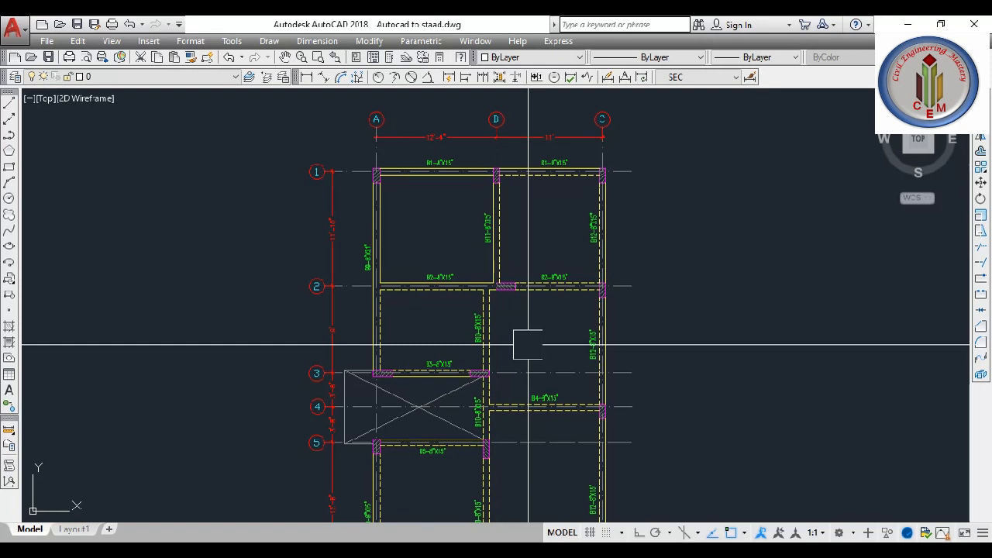
pyautogui.scroll(2, 528, 343)
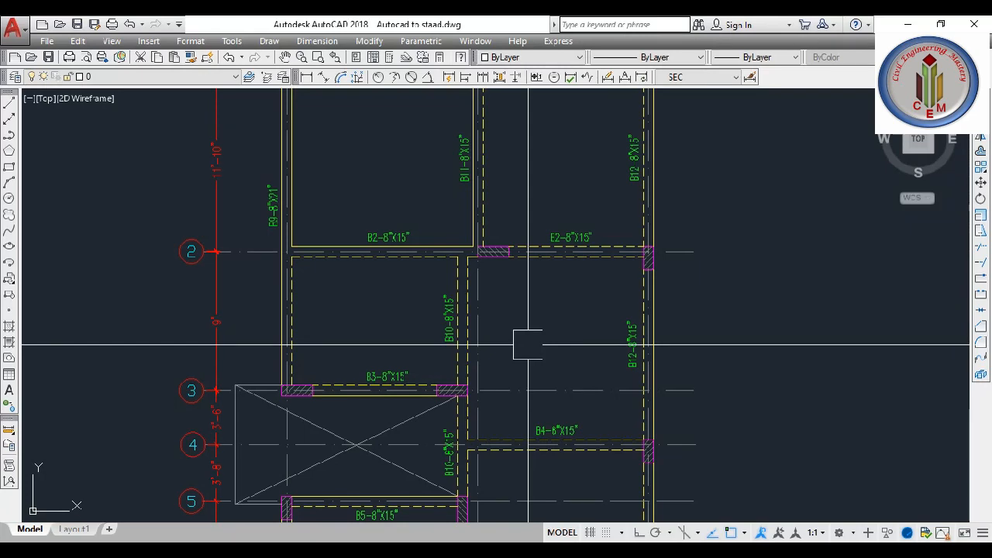
pyautogui.moveTo(307, 200); pyautogui.dragTo(298, 283, button='middle')
pyautogui.click(12, 106)
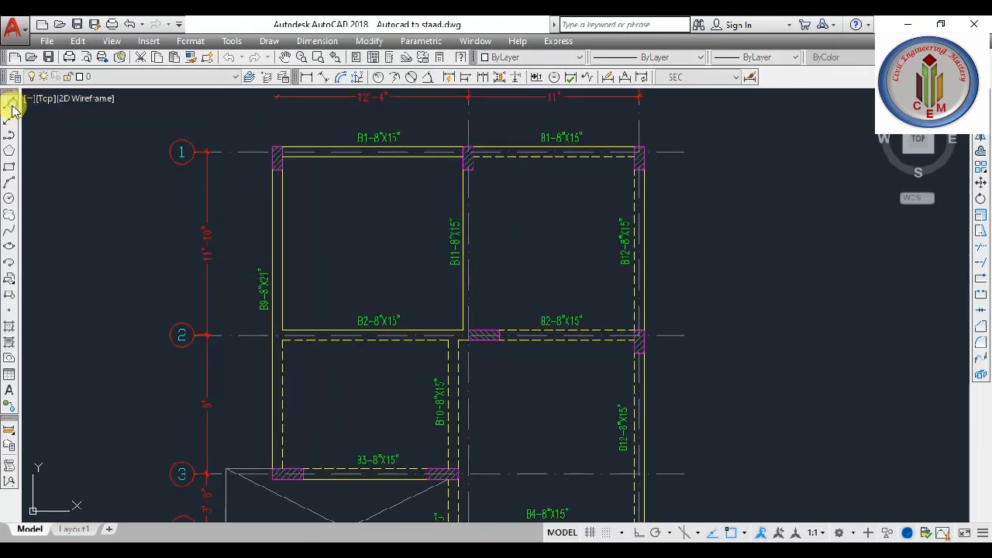
pyautogui.scroll(4, 299, 155)
pyautogui.click(240, 153)
pyautogui.scroll(2, 519, 210)
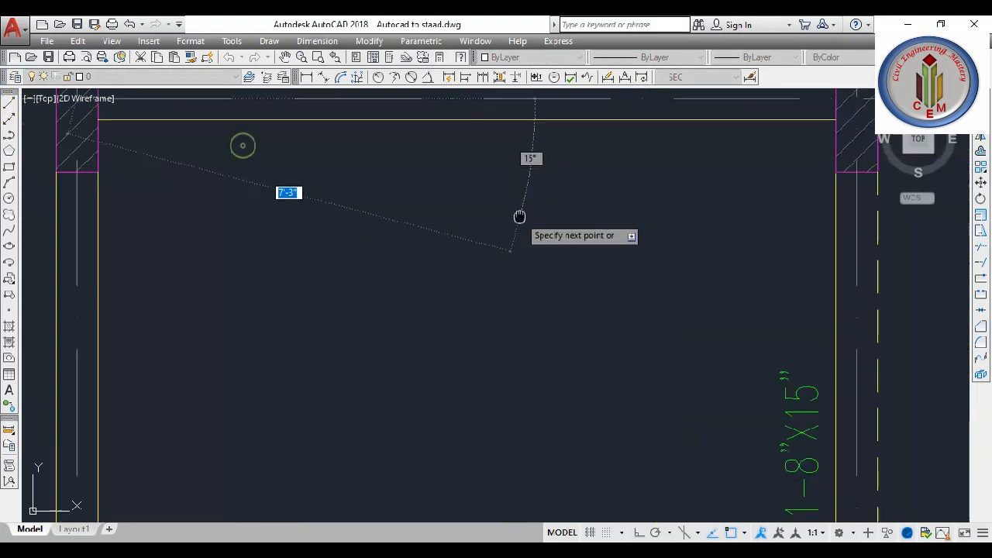
pyautogui.moveTo(520, 216); pyautogui.dragTo(349, 251, button='middle')
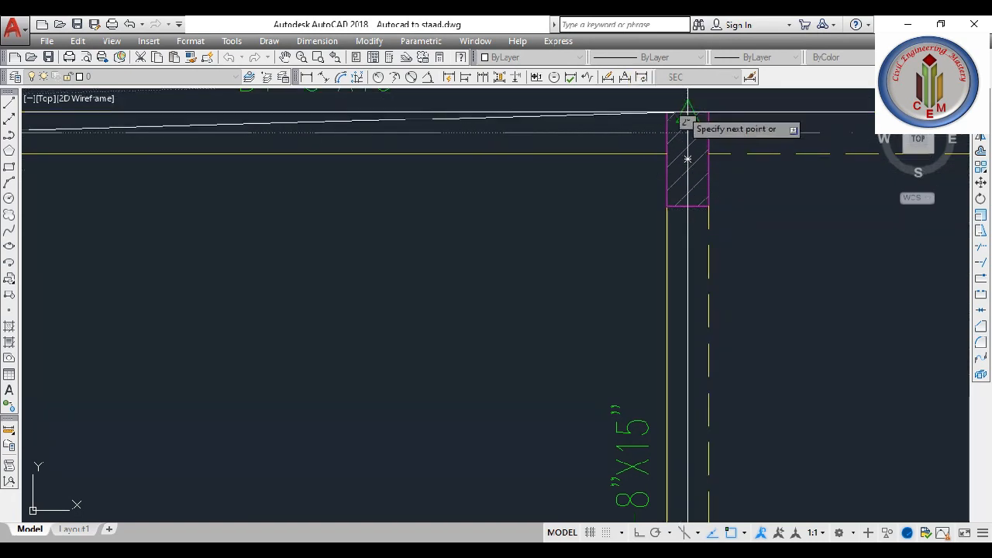
pyautogui.scroll(-5, 543, 322)
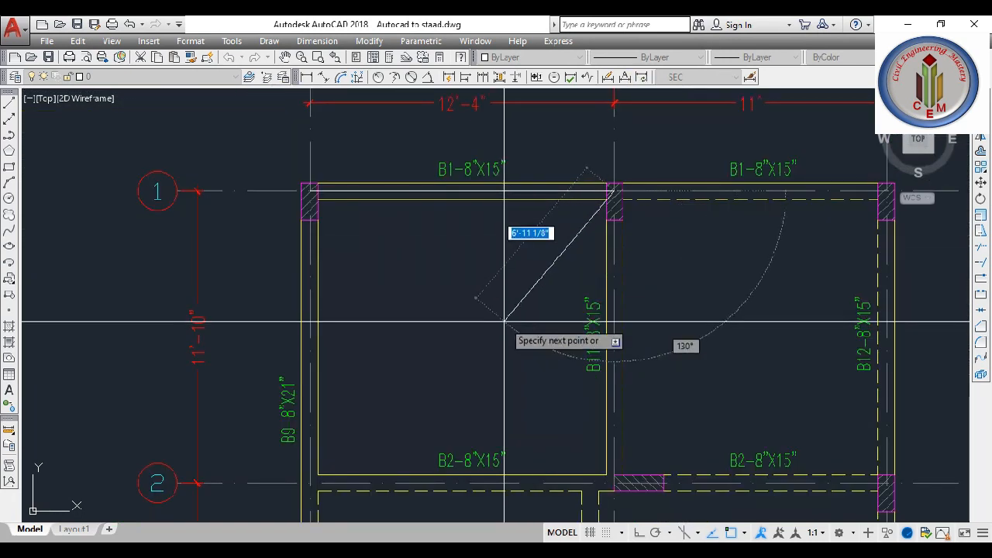
pyautogui.scroll(8, 635, 322)
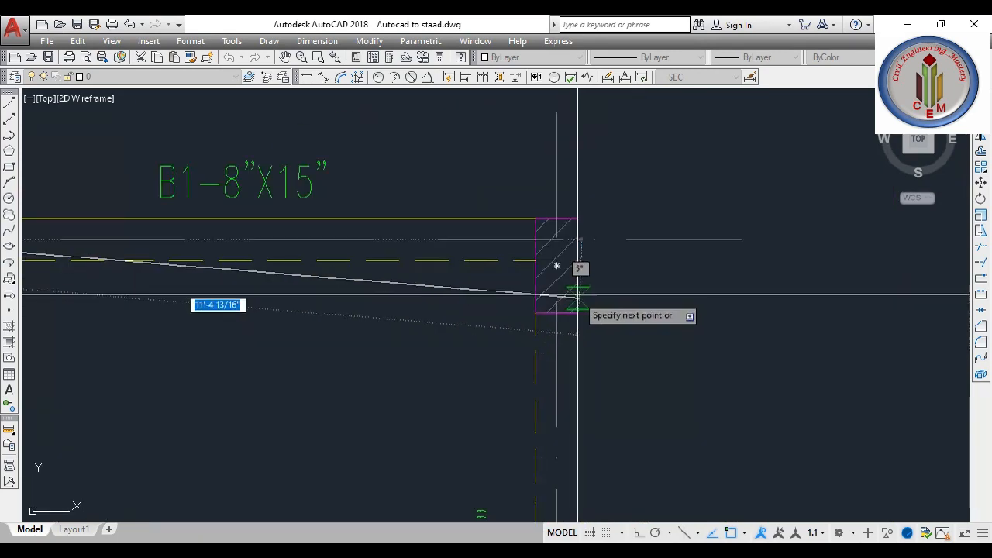
pyautogui.click(556, 240)
pyautogui.scroll(-2, 558, 242)
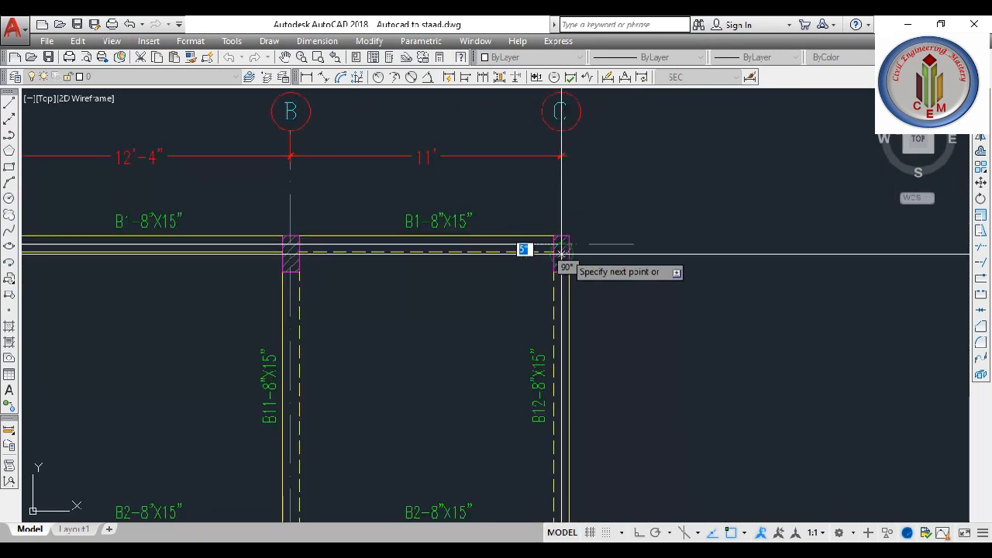
# - Continue the line down grid C from C-1 through the column nodes at grids 2, 4 and 6, ending it there
pyautogui.moveTo(582, 398); pyautogui.dragTo(598, 262, button='middle')
pyautogui.scroll(5, 595, 353)
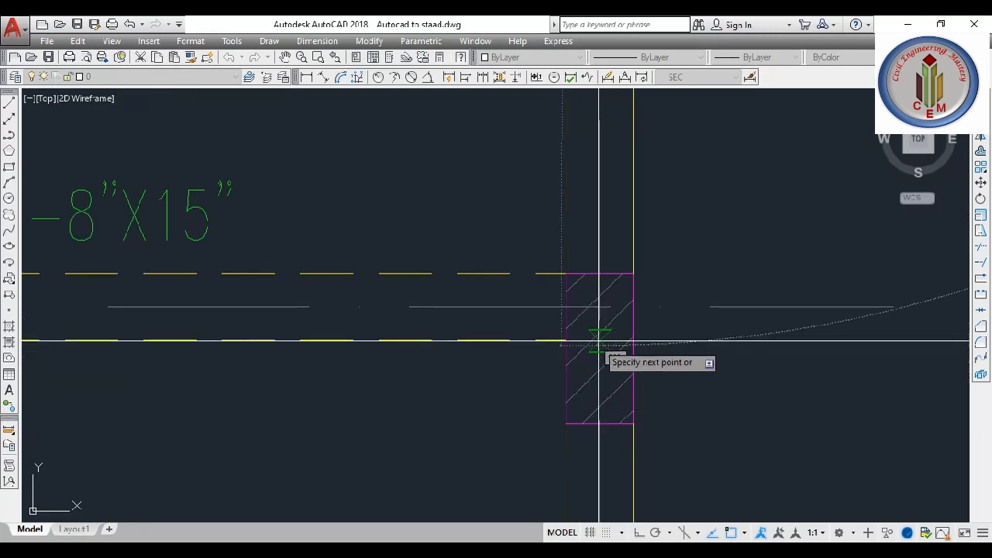
pyautogui.scroll(-5, 598, 310)
pyautogui.scroll(4, 599, 349)
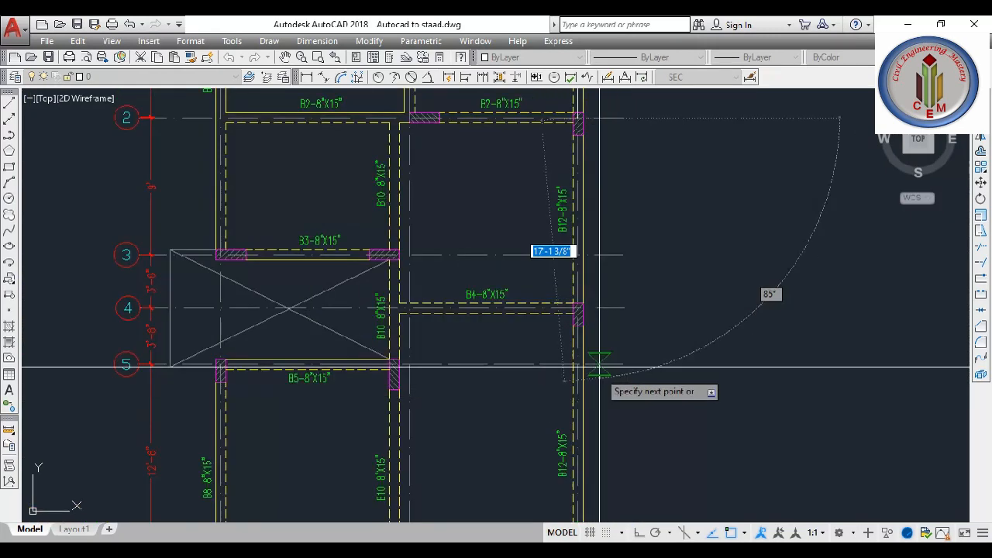
pyautogui.scroll(5, 589, 311)
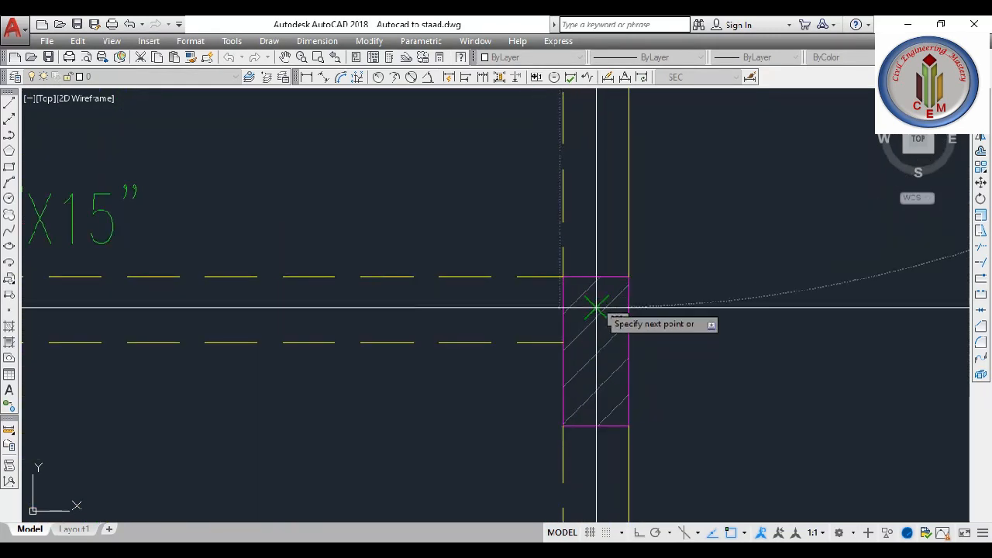
pyautogui.scroll(-5, 612, 287)
pyautogui.scroll(6, 630, 279)
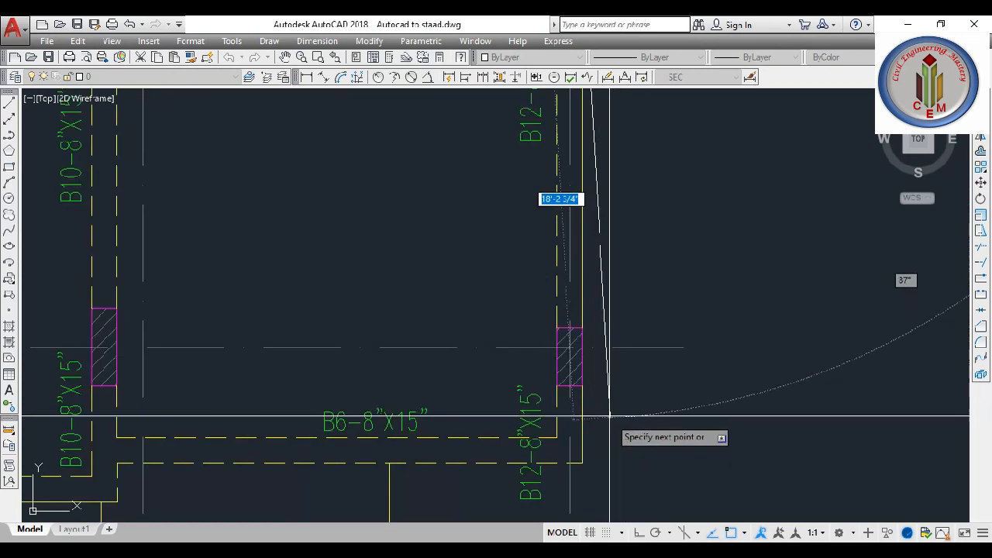
pyautogui.scroll(2, 610, 418)
pyautogui.press('Escape')
pyautogui.scroll(-5, 584, 335)
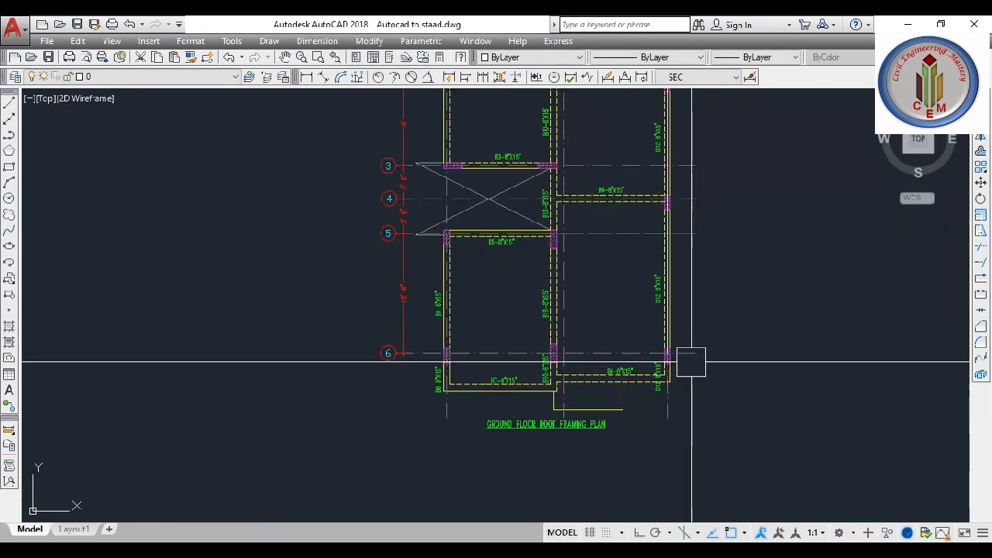
# - Draw a line along the B11 beam centreline on grid B from node B-1 to B-2
pyautogui.scroll(5, 603, 199)
pyautogui.moveTo(656, 279); pyautogui.dragTo(519, 299, button='middle')
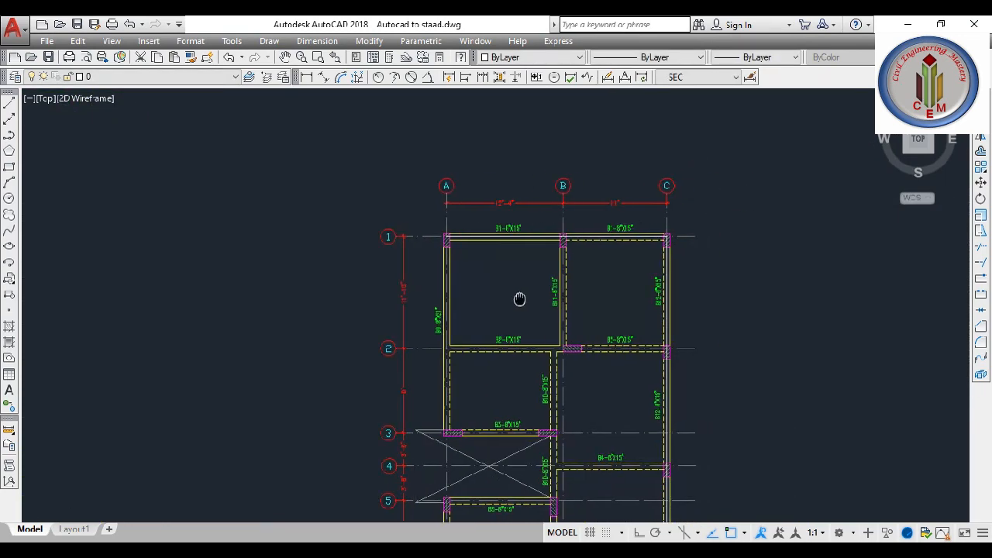
pyautogui.press('Return')
pyautogui.scroll(5, 563, 239)
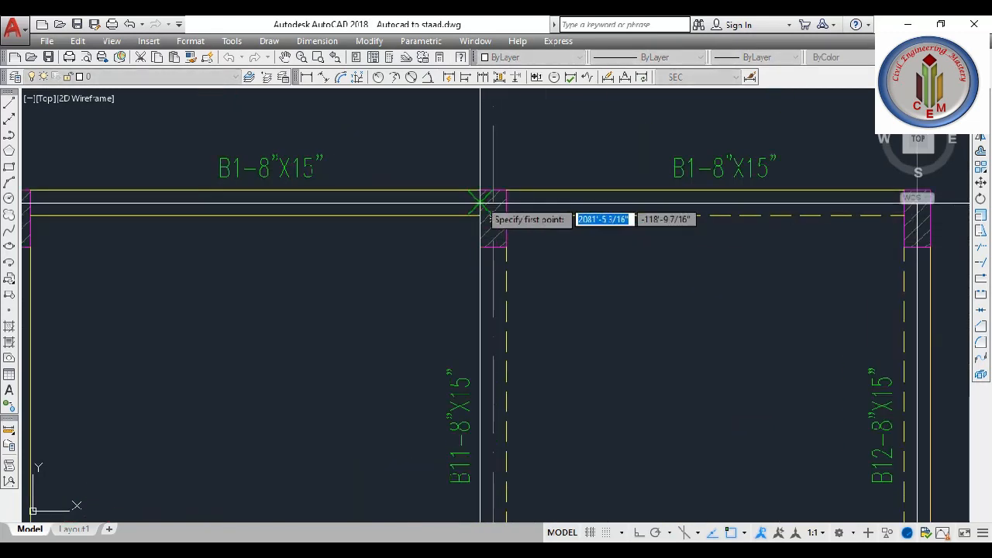
pyautogui.click(493, 221)
pyautogui.scroll(-4, 492, 204)
pyautogui.scroll(5, 700, 308)
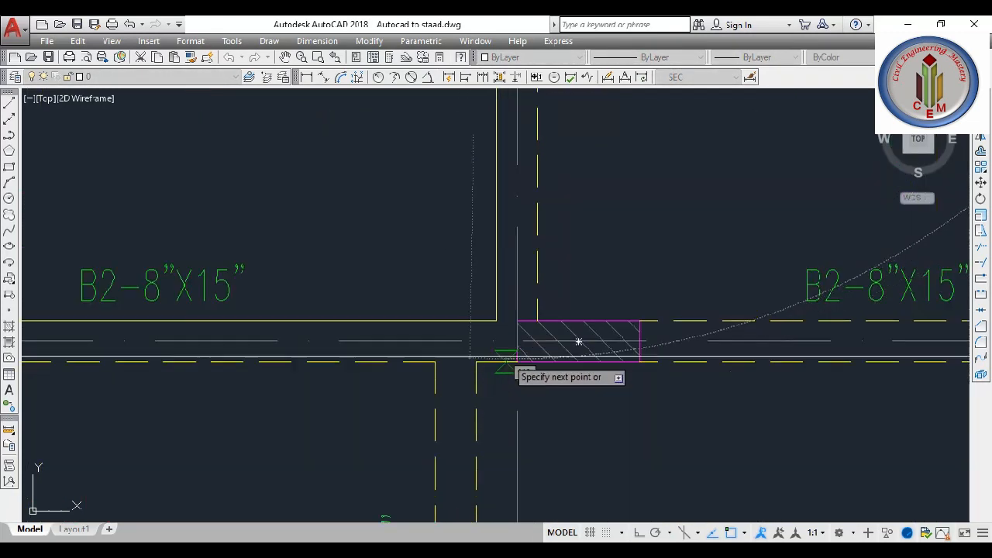
pyautogui.click(578, 341)
pyautogui.scroll(-5, 682, 411)
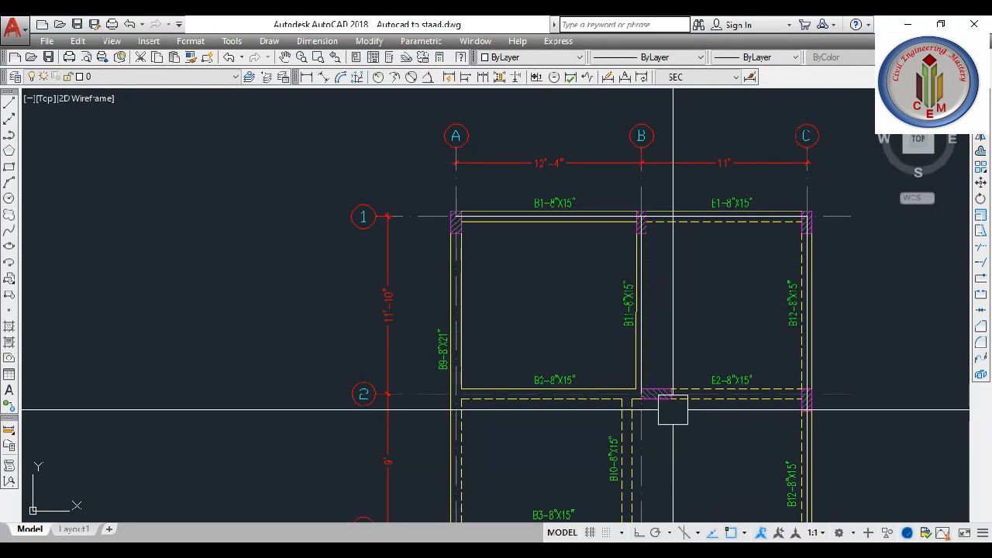
# - Draw a line along the B9 beam centreline on grid A from node A-1 to A-2
pyautogui.scroll(3, 562, 395)
pyautogui.moveTo(532, 403); pyautogui.dragTo(644, 390, button='middle')
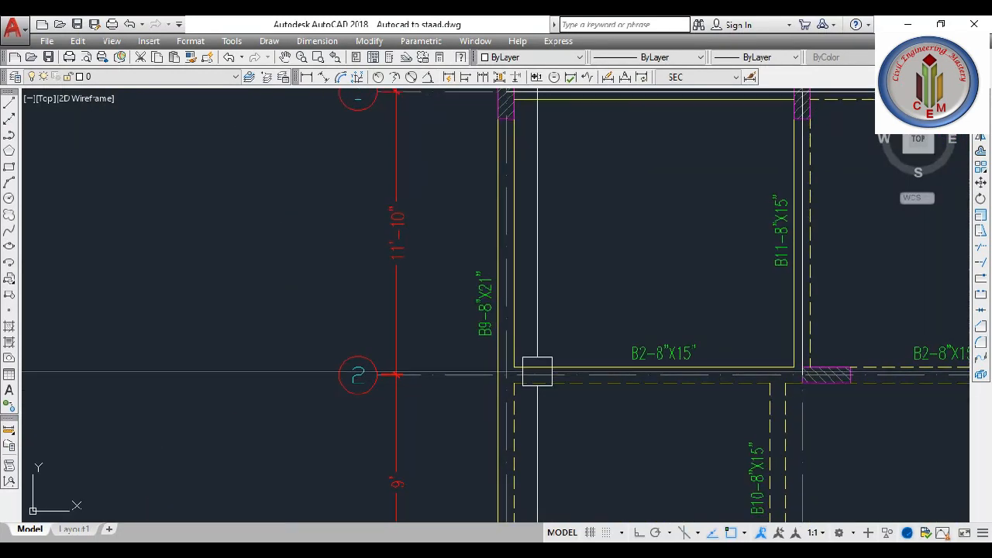
pyautogui.scroll(-3, 507, 332)
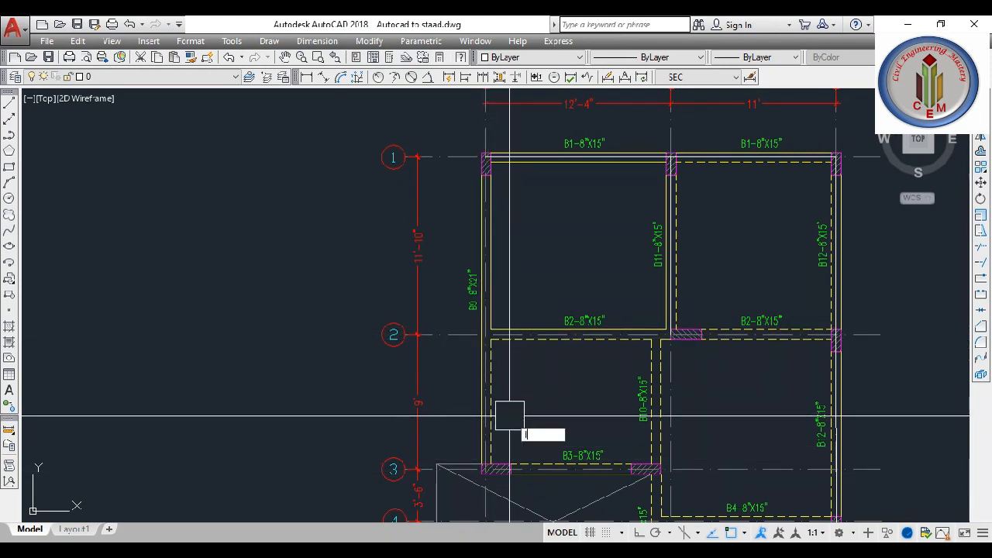
pyautogui.press('Return')
pyautogui.scroll(4, 485, 159)
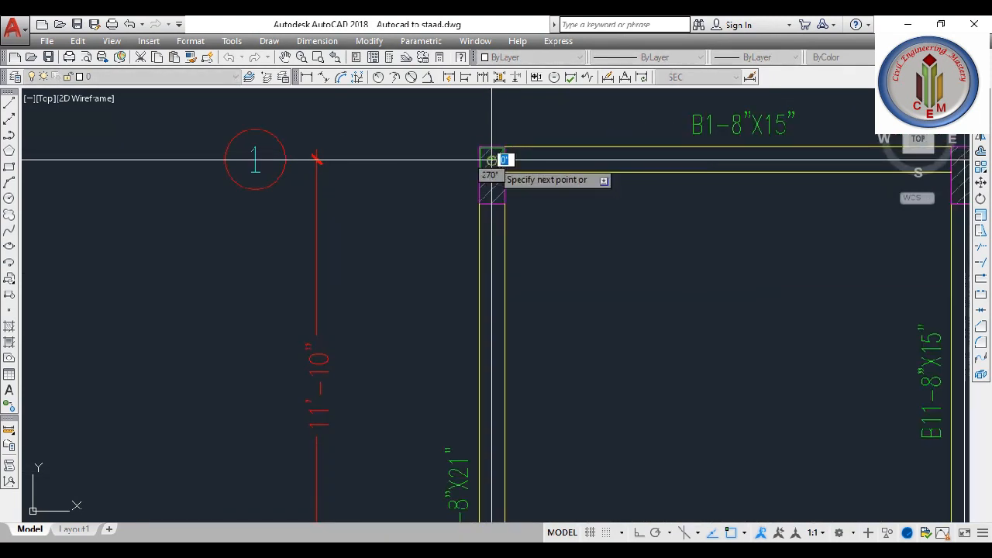
pyautogui.scroll(-3, 492, 160)
pyautogui.scroll(5, 505, 466)
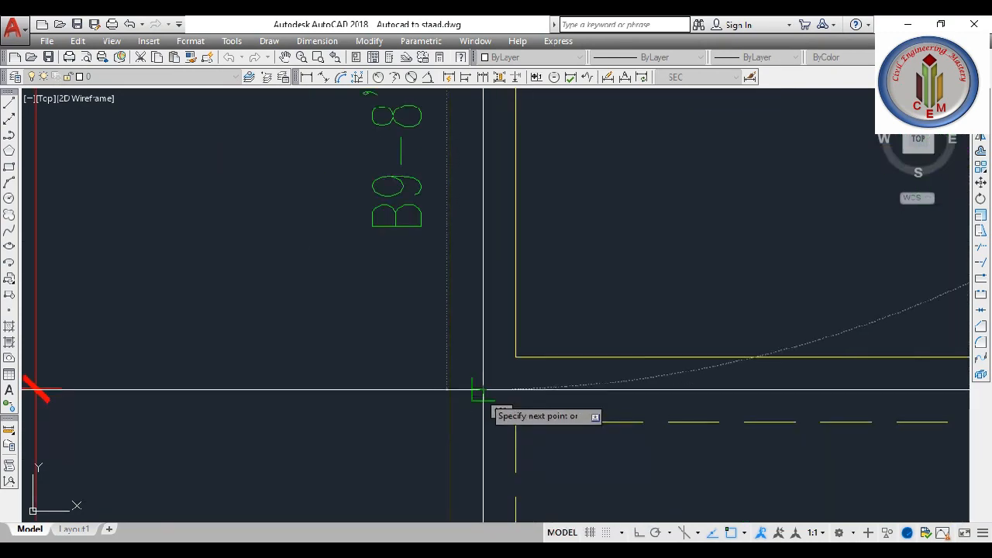
pyautogui.scroll(-4, 483, 392)
pyautogui.scroll(3, 407, 414)
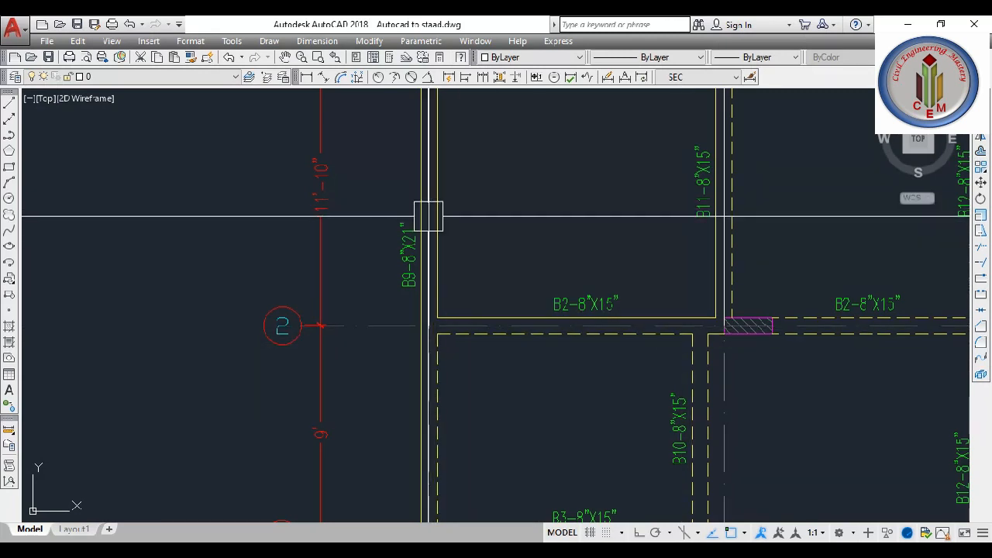
pyautogui.moveTo(425, 371); pyautogui.dragTo(425, 329, button='middle')
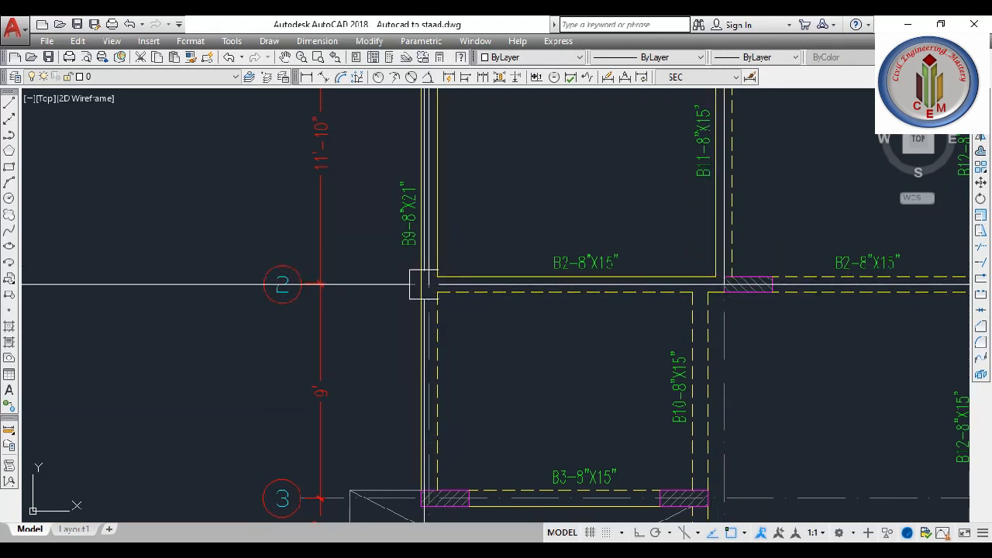
# - Stretch the lower end of the grid A line from grid 2 down to node A-3
pyautogui.write('l')
pyautogui.press('Return')
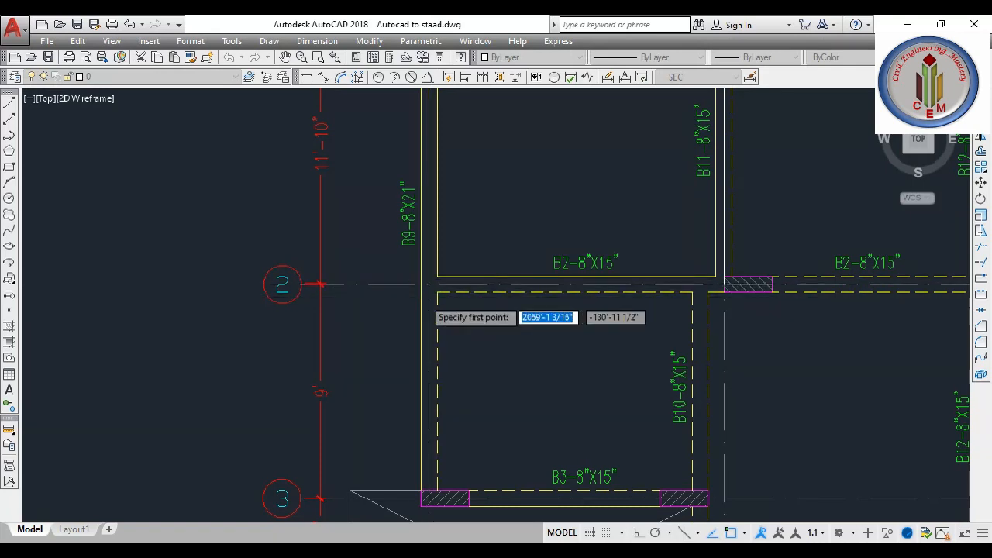
pyautogui.scroll(3, 428, 284)
pyautogui.click(434, 261)
pyautogui.scroll(-4, 435, 262)
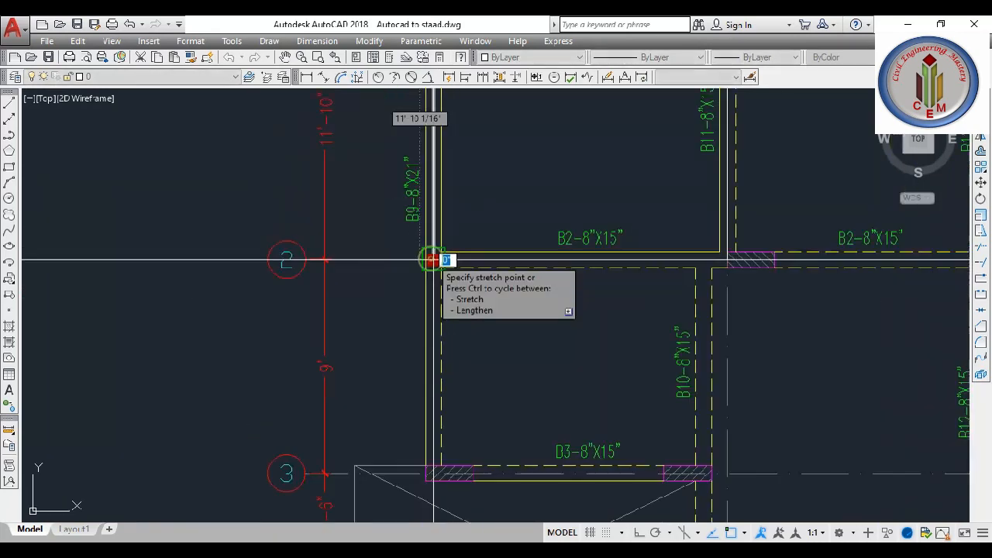
pyautogui.scroll(4, 422, 415)
pyautogui.click(427, 432)
pyautogui.scroll(-5, 433, 431)
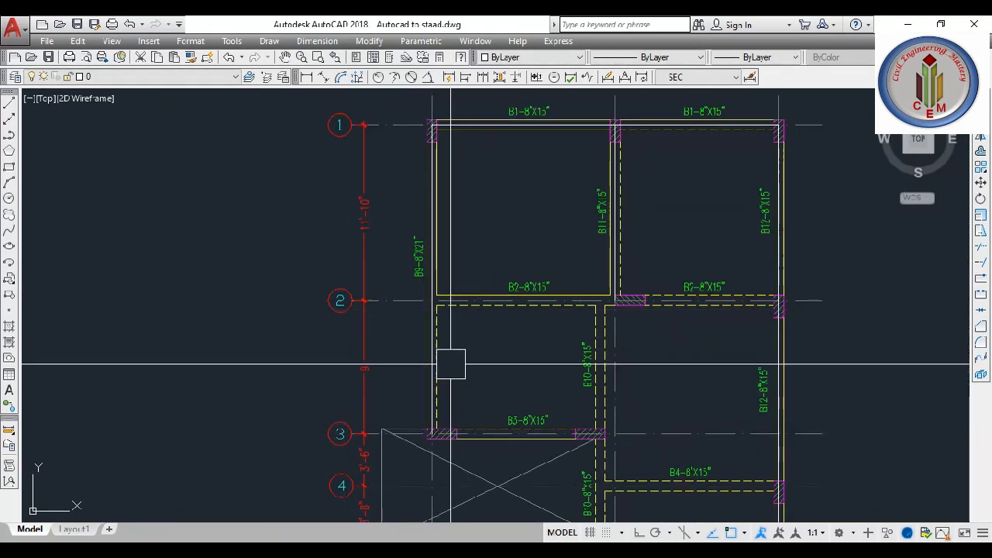
# - Stretch the lower end of the grid A line from A-3 back up to node A-2
pyautogui.scroll(4, 434, 306)
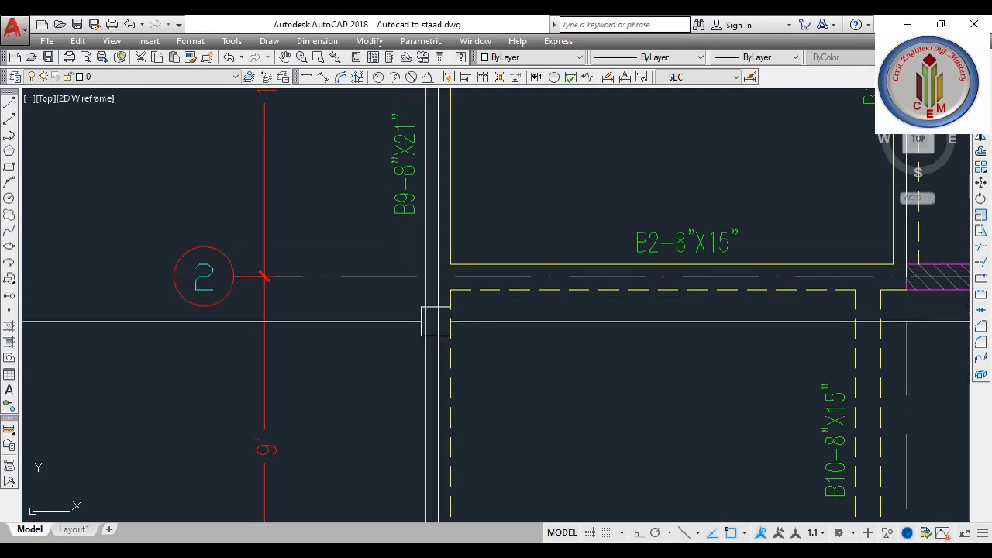
pyautogui.scroll(-3, 439, 275)
pyautogui.scroll(3, 441, 411)
pyautogui.click(439, 424)
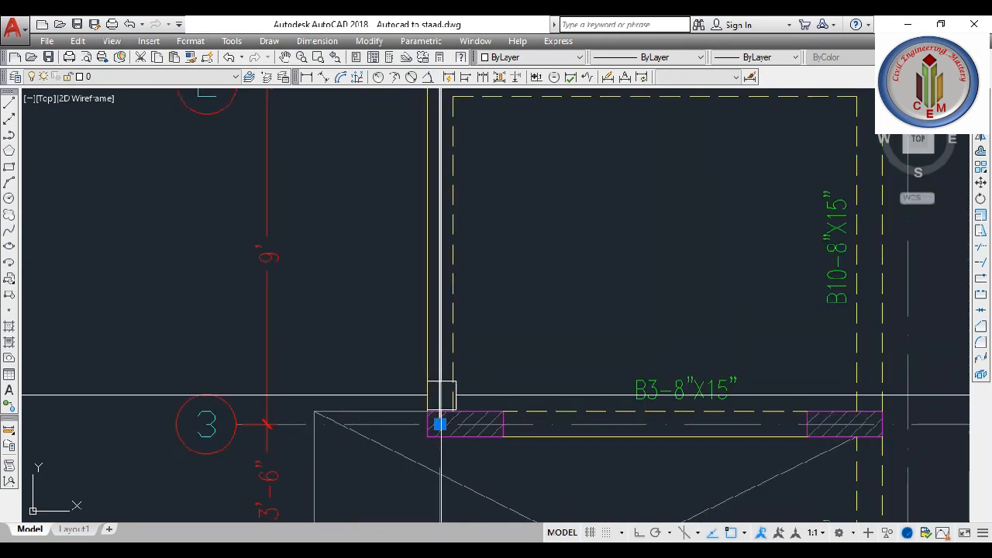
pyautogui.scroll(-3, 440, 424)
pyautogui.scroll(4, 443, 288)
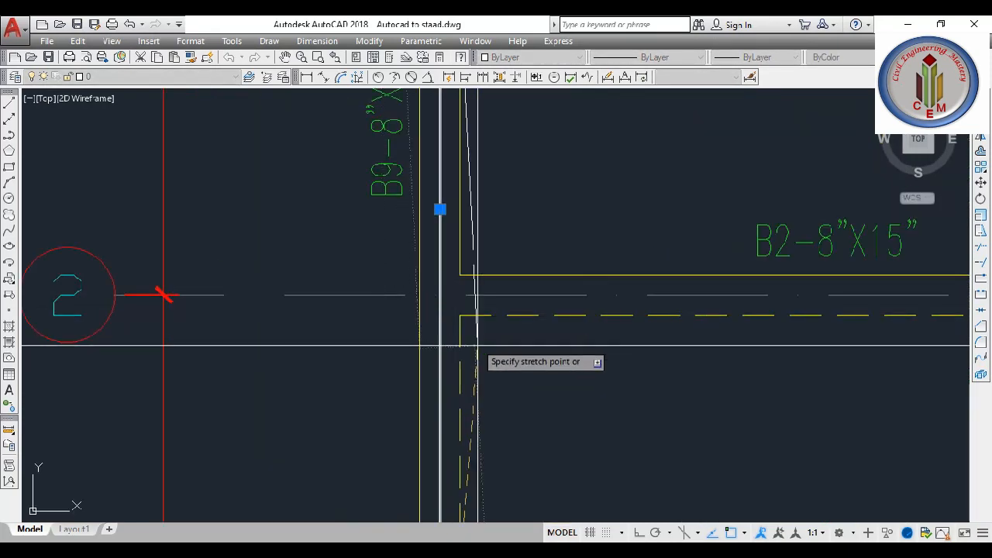
pyautogui.click(439, 293)
pyautogui.scroll(-4, 366, 256)
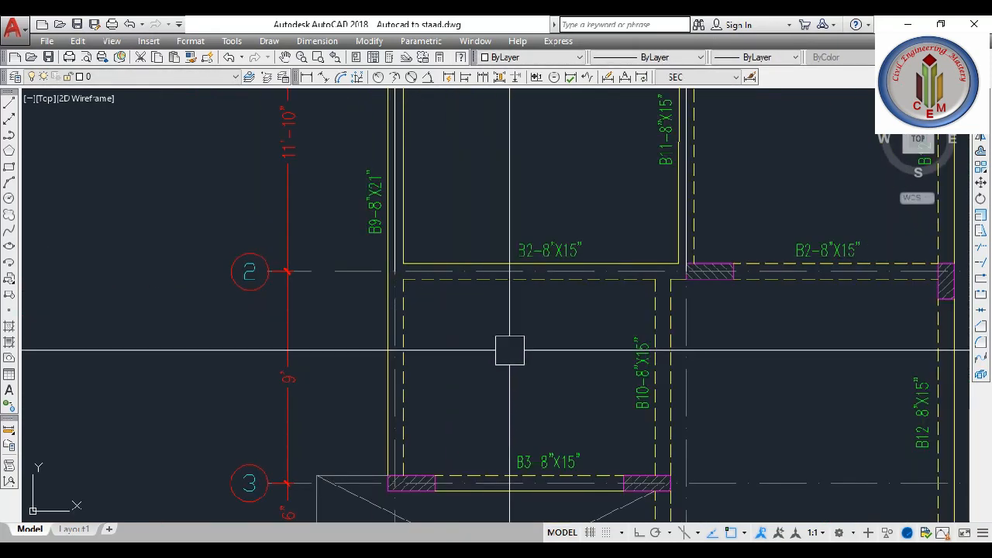
# - Draw a separate line segment along grid A from node A-2 to A-3
pyautogui.write('l')
pyautogui.press('Return')
pyautogui.click(395, 271)
pyautogui.moveTo(423, 484); pyautogui.dragTo(419, 392, button='middle')
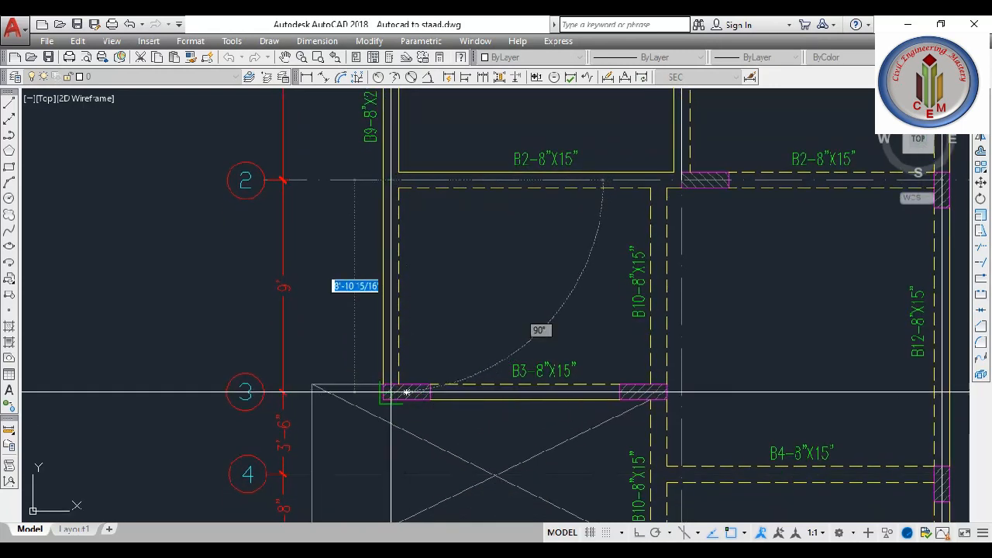
pyautogui.scroll(4, 391, 392)
pyautogui.click(392, 399)
pyautogui.press('Escape')
pyautogui.scroll(-4, 374, 429)
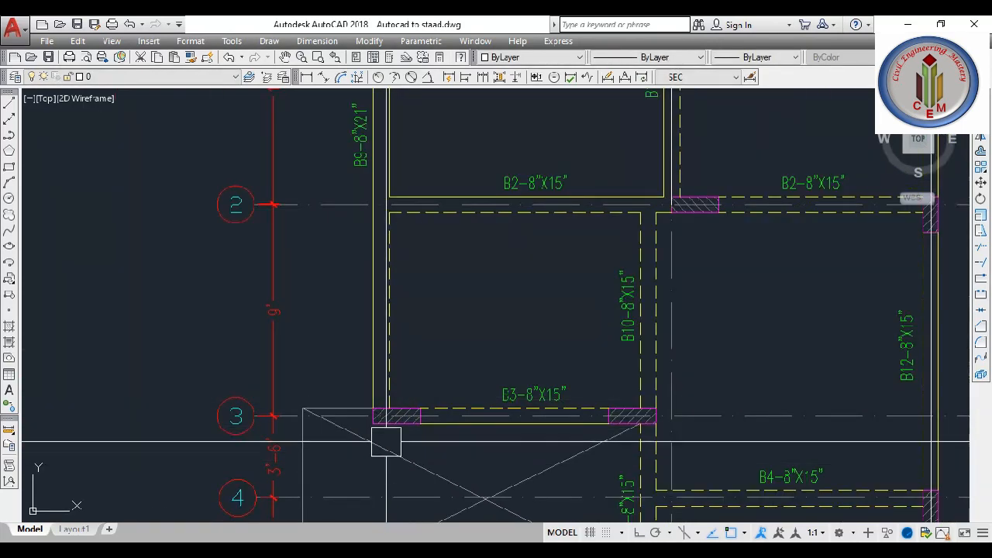
# - Draw a line along the B2 beam centreline on grid 2 from node A-2 to node B-2
pyautogui.moveTo(471, 297); pyautogui.dragTo(439, 378, button='middle')
pyautogui.scroll(4, 362, 286)
pyautogui.press('Return')
pyautogui.click(328, 286)
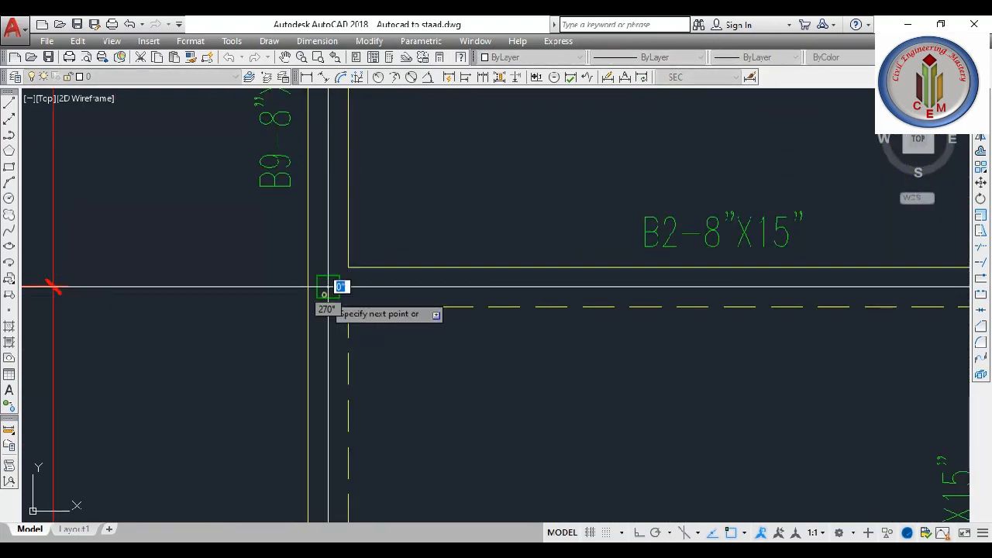
pyautogui.moveTo(605, 375); pyautogui.dragTo(230, 389, button='middle')
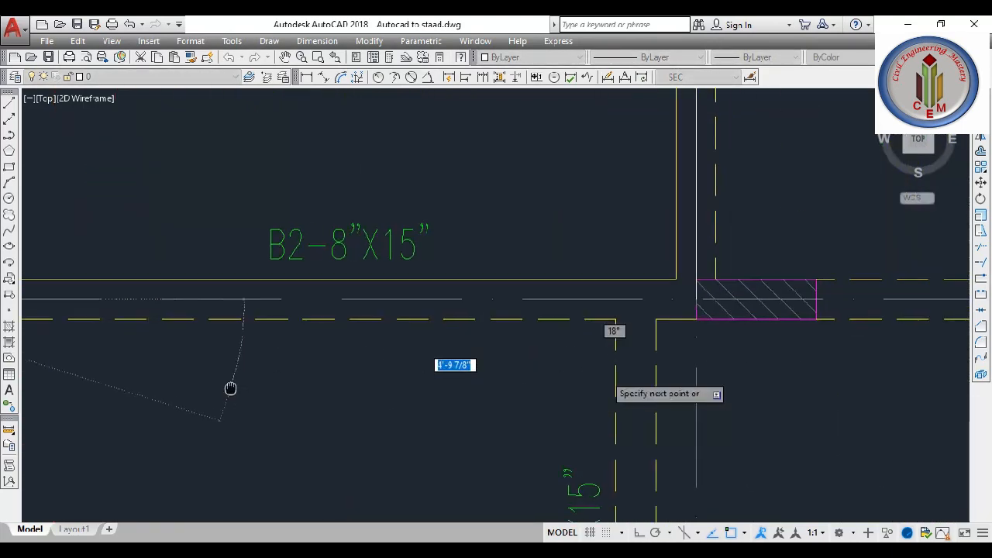
pyautogui.click(697, 300)
pyautogui.press('Escape')
# - Draw a separate line segment along grid 2 from node B-2 to the column node at C-2
pyautogui.scroll(-4, 473, 354)
pyautogui.moveTo(679, 377); pyautogui.dragTo(592, 383, button='middle')
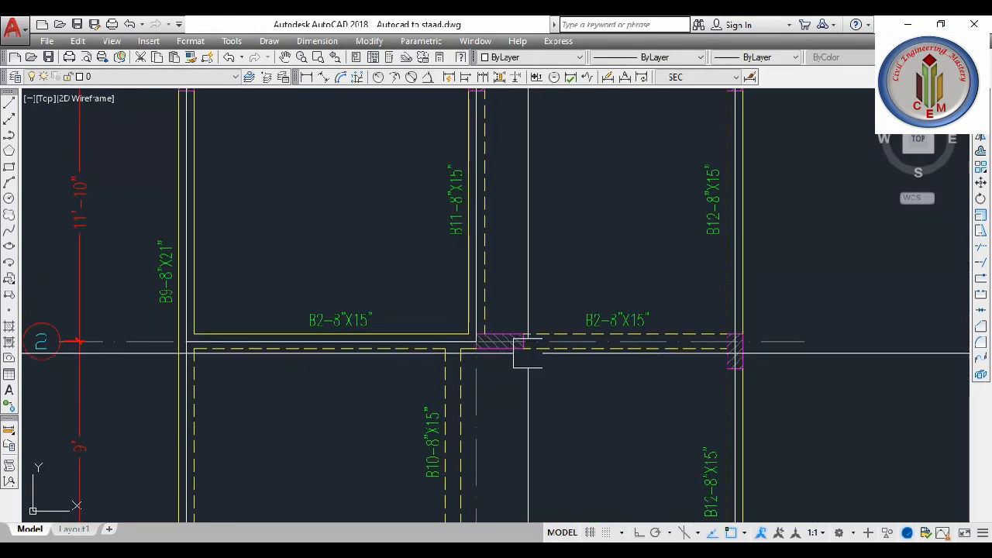
pyautogui.scroll(2, 527, 352)
pyautogui.press('Return')
pyautogui.click(447, 337)
pyautogui.scroll(-6, 392, 364)
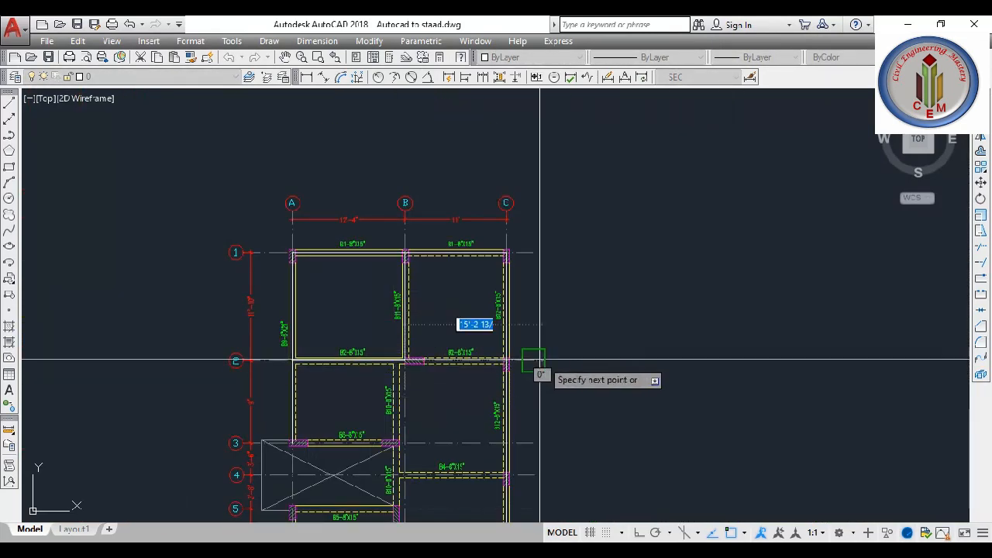
pyautogui.scroll(6, 535, 356)
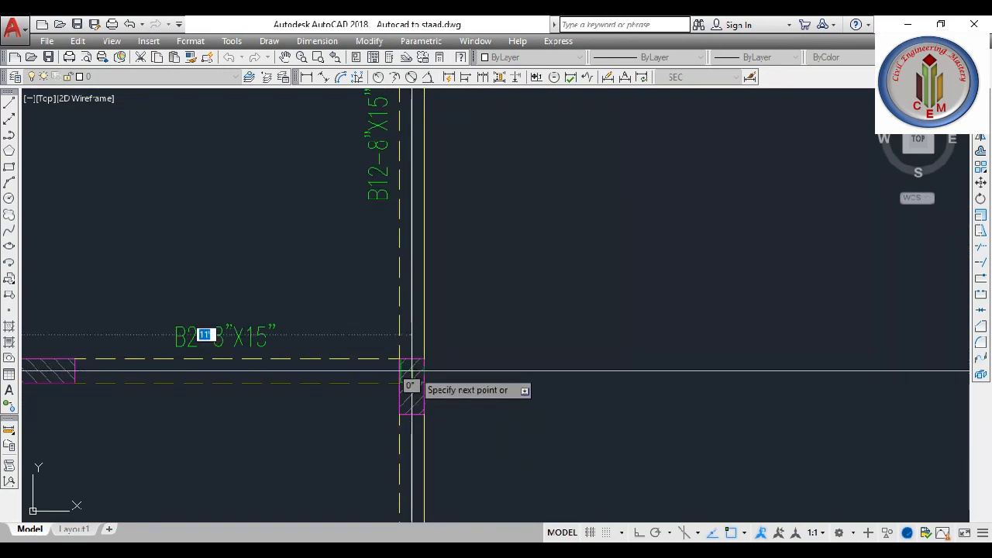
pyautogui.click(412, 372)
pyautogui.press('Escape')
# - Examine the traced beam centrelines from grid 2 down to the projection below beam B6, including the B3, B4 and B10 junctions
pyautogui.scroll(-6, 682, 377)
pyautogui.scroll(5, 713, 403)
pyautogui.moveTo(667, 330); pyautogui.dragTo(582, 323, button='middle')
pyautogui.scroll(2, 376, 356)
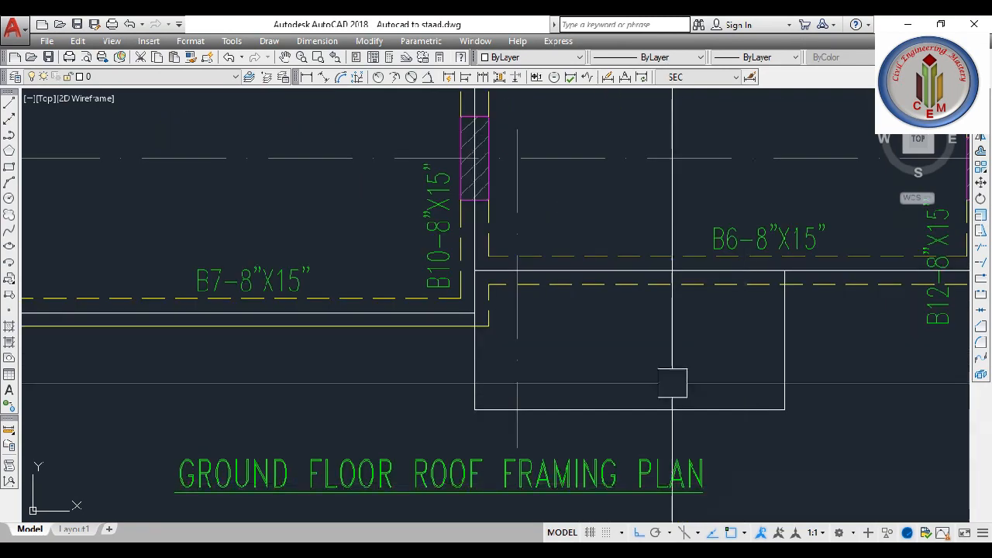
pyautogui.scroll(-2, 651, 355)
pyautogui.scroll(-4, 650, 415)
pyautogui.moveTo(664, 326); pyautogui.dragTo(636, 411, button='middle')
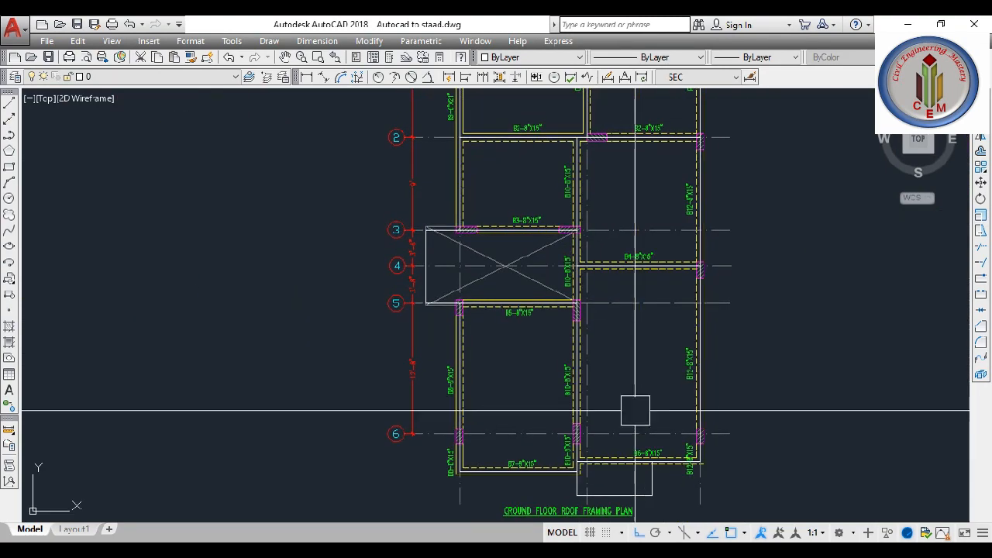
pyautogui.moveTo(604, 494); pyautogui.dragTo(575, 407, button='middle')
pyautogui.scroll(2, 602, 407)
pyautogui.scroll(3, 602, 407)
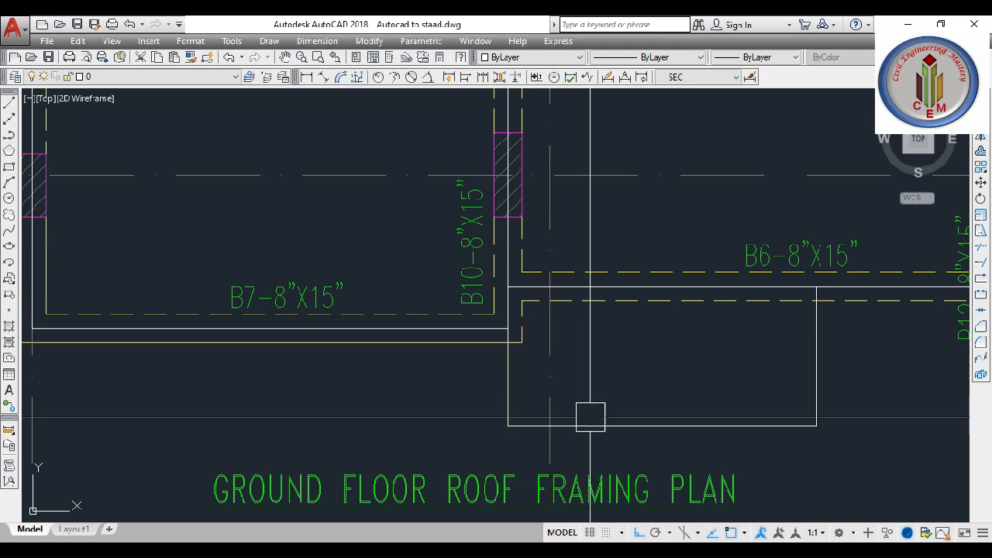
pyautogui.scroll(-3, 556, 401)
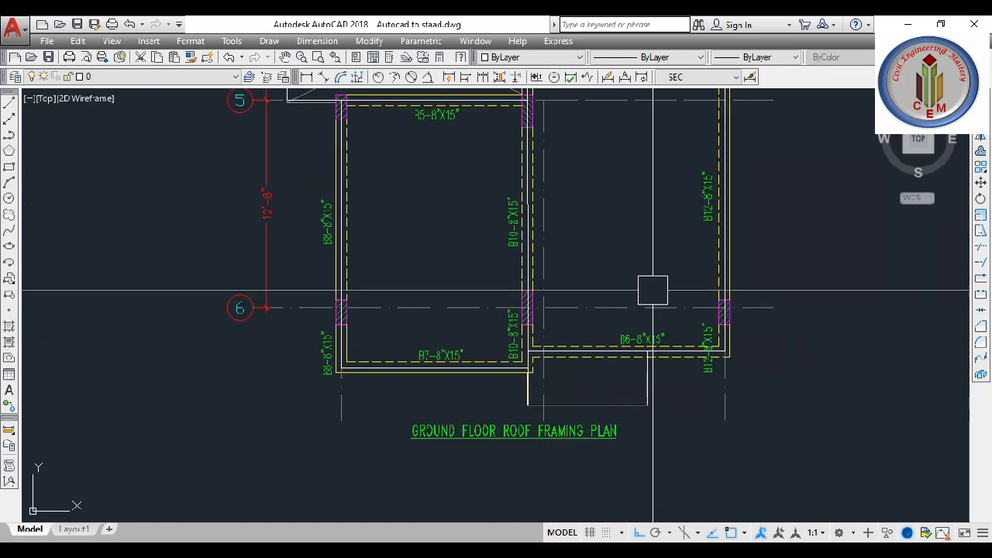
pyautogui.moveTo(652, 290); pyautogui.dragTo(651, 383, button='middle')
pyautogui.scroll(-2, 650, 381)
pyautogui.moveTo(644, 290); pyautogui.dragTo(623, 337, button='middle')
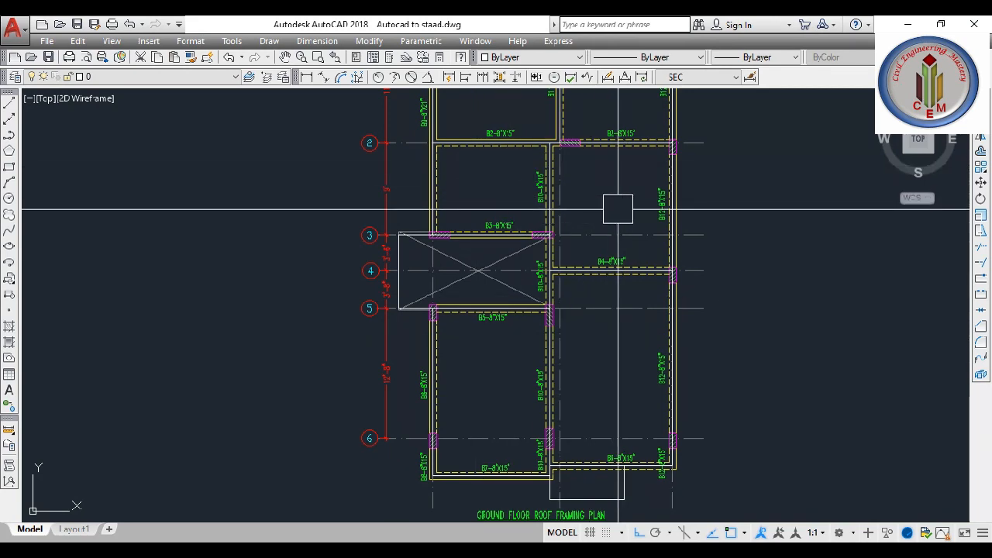
pyautogui.moveTo(618, 209); pyautogui.dragTo(596, 255, button='middle')
pyautogui.scroll(2, 506, 268)
pyautogui.scroll(4, 509, 262)
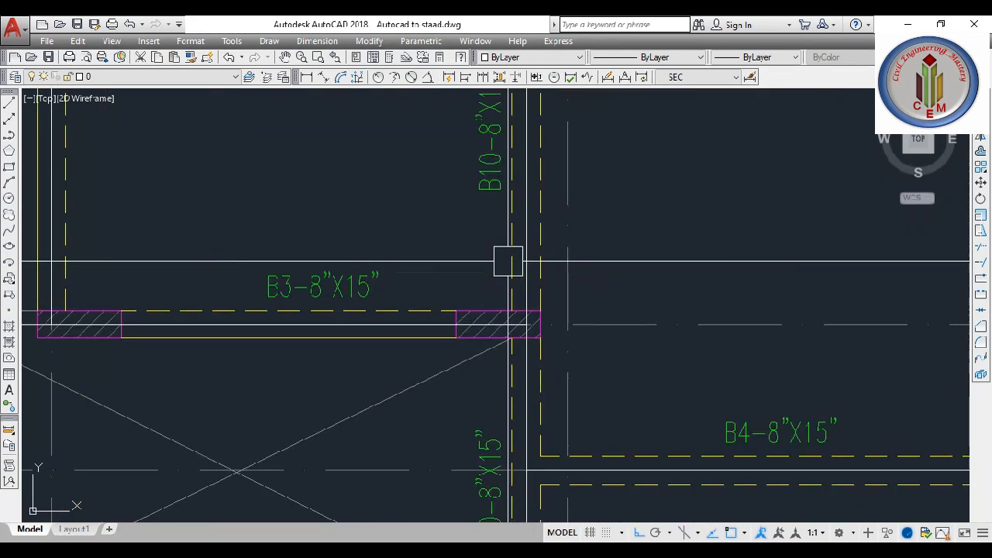
pyautogui.scroll(-4, 505, 267)
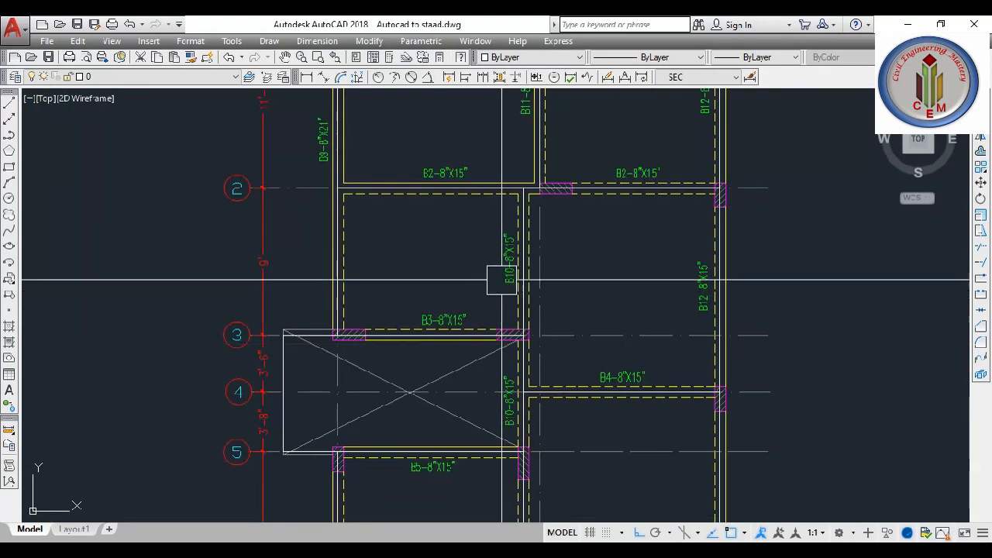
# - Move the blocked framing plan sideways, clear of the traced centreline segments
pyautogui.scroll(3, 501, 260)
pyautogui.click(498, 256)
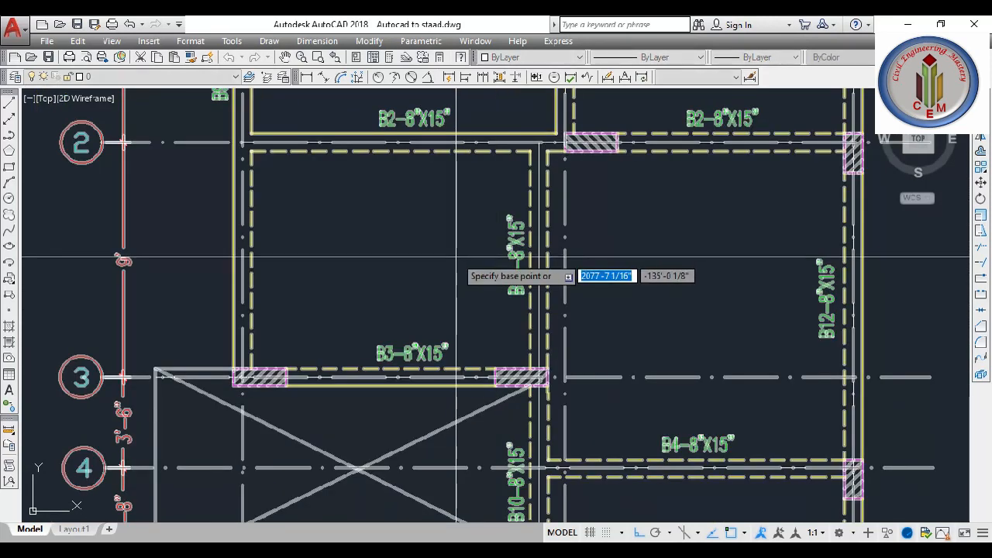
pyautogui.scroll(-8, 465, 263)
pyautogui.click(620, 287)
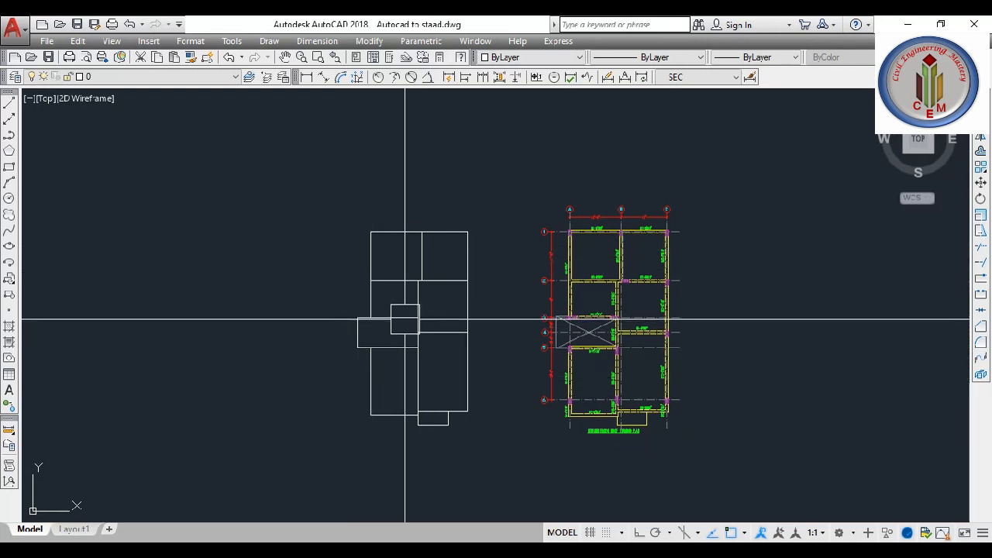
# - Delete the whole blocked framing plan with its grids and labels, keeping only the traced centreline segments
pyautogui.click(765, 448)
pyautogui.click(505, 158)
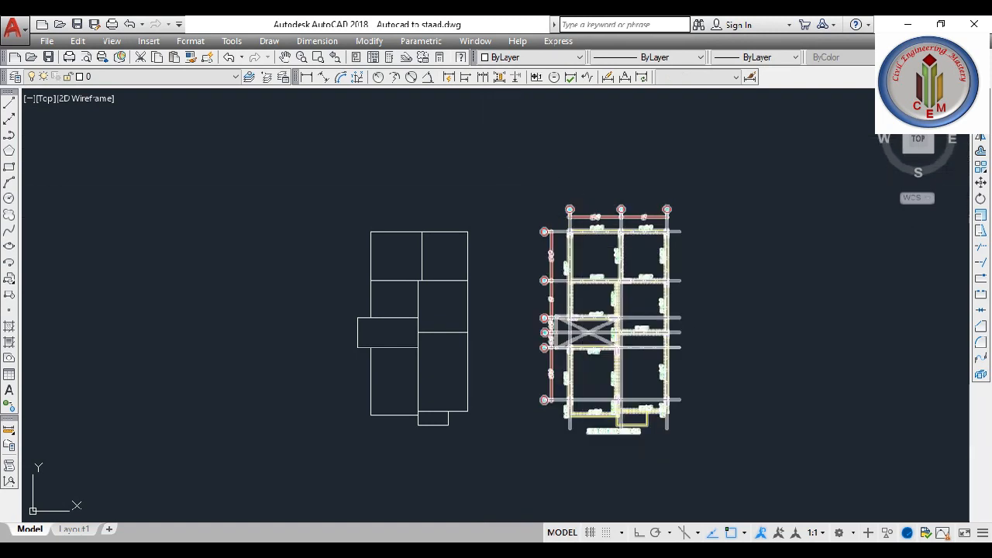
pyautogui.press('Delete')
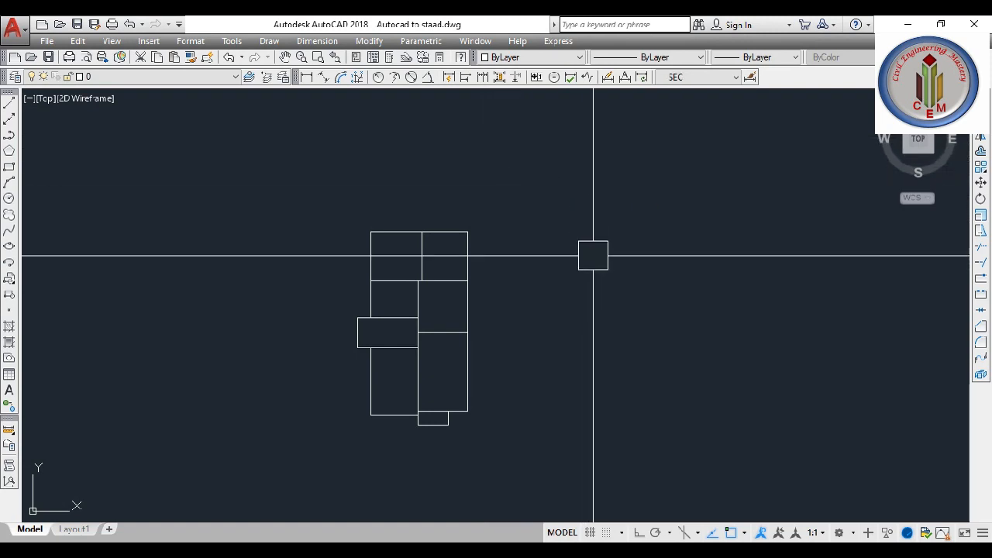
# - Check the layer list and purge all unused items from the drawing, repeating until nothing purgeable is left
pyautogui.click(235, 79)
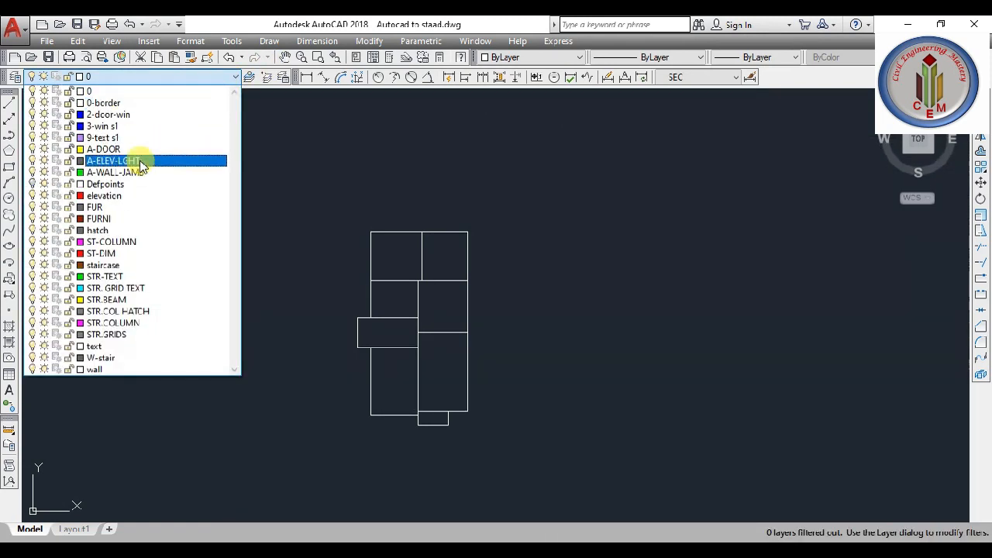
pyautogui.click(334, 152)
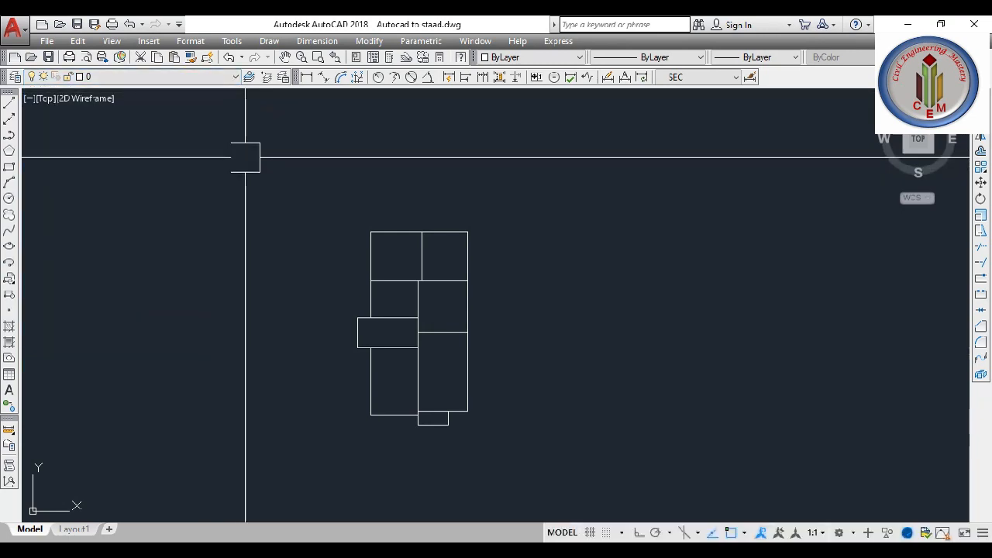
pyautogui.press('Return')
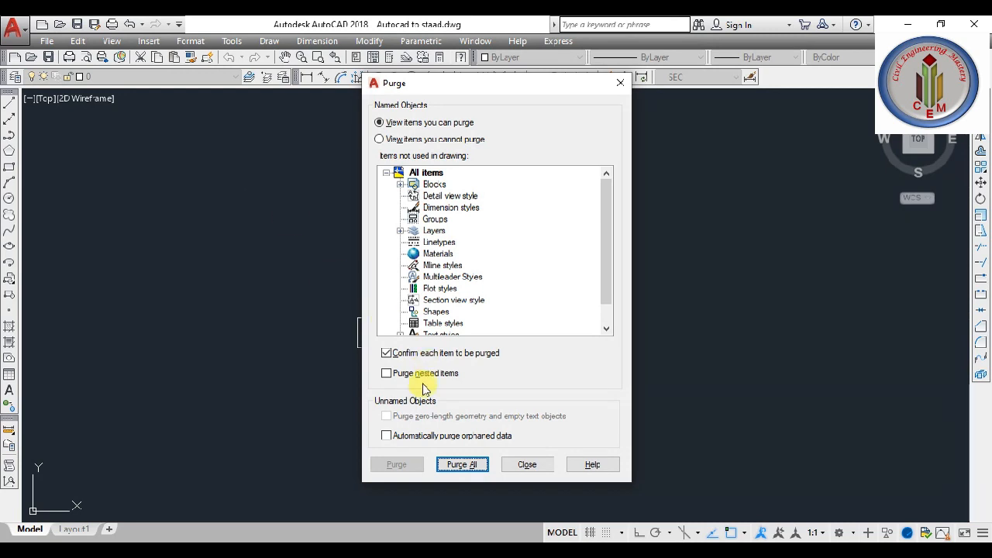
pyautogui.click(478, 463)
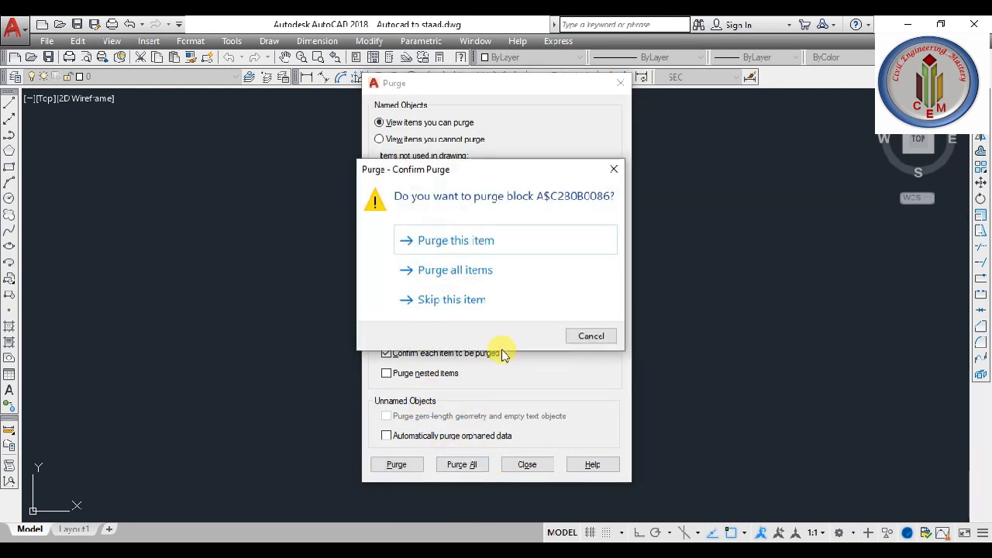
pyautogui.click(497, 273)
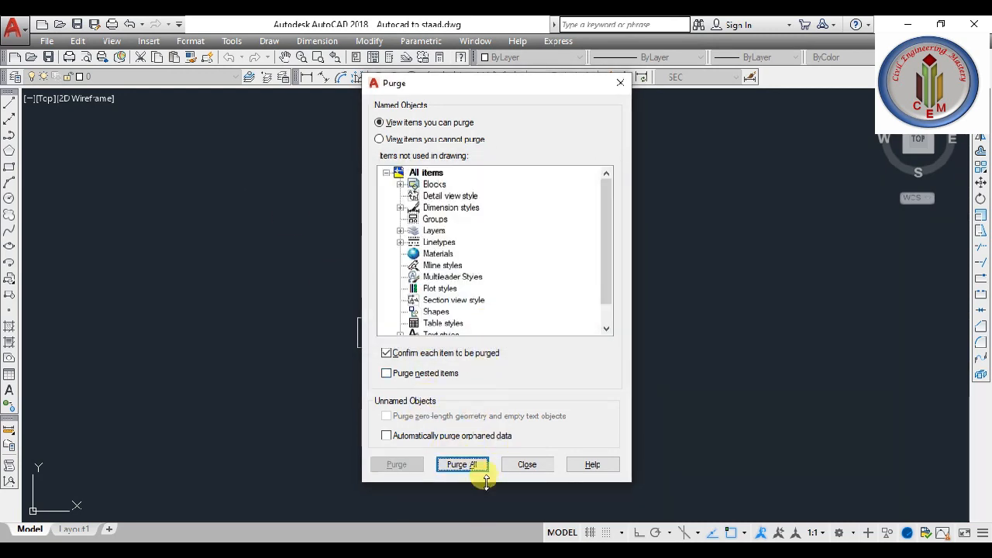
pyautogui.click(463, 466)
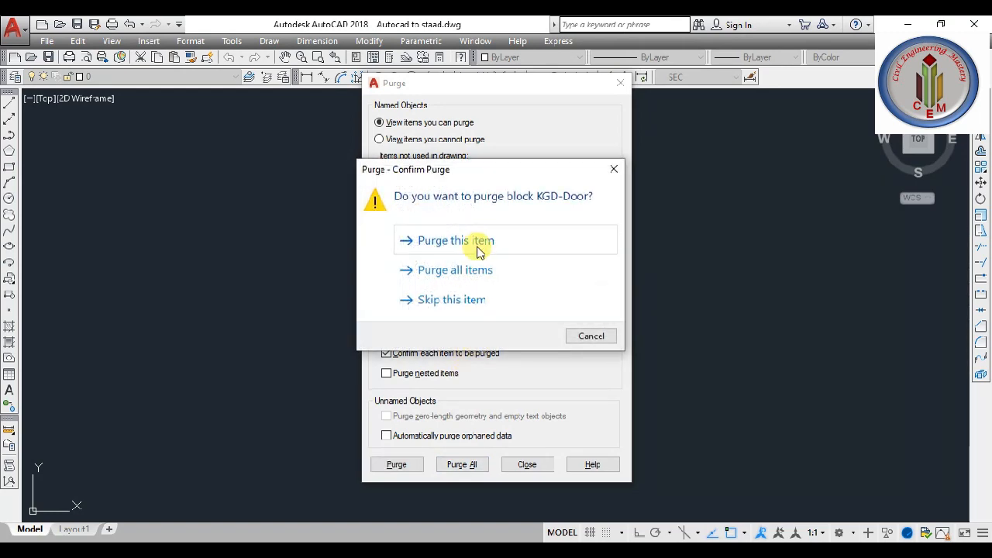
pyautogui.click(465, 271)
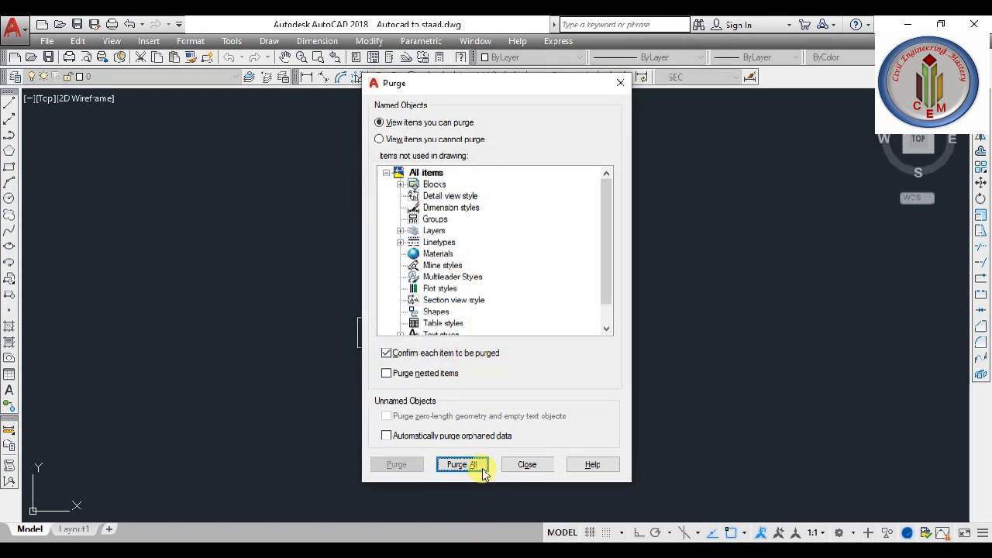
pyautogui.click(483, 471)
pyautogui.click(439, 268)
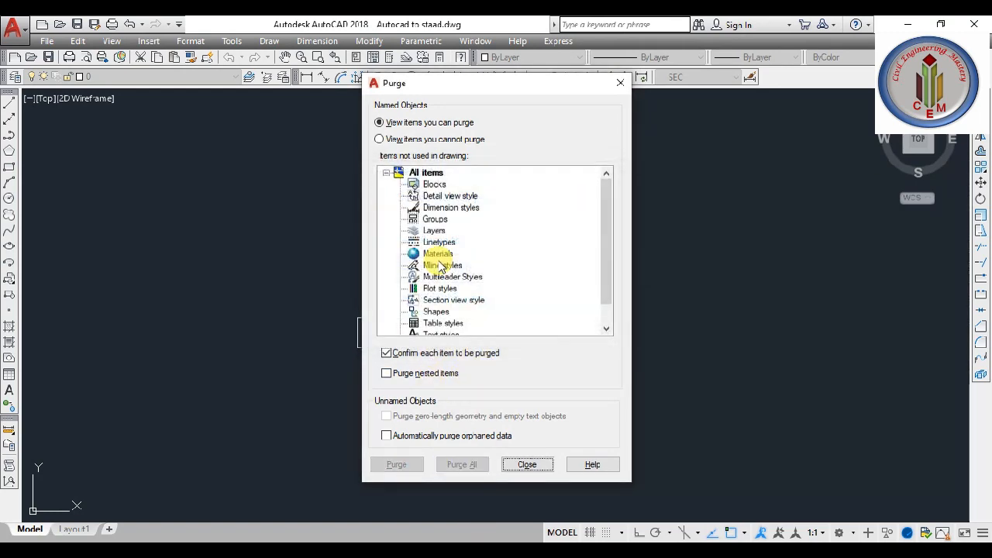
pyautogui.click(524, 466)
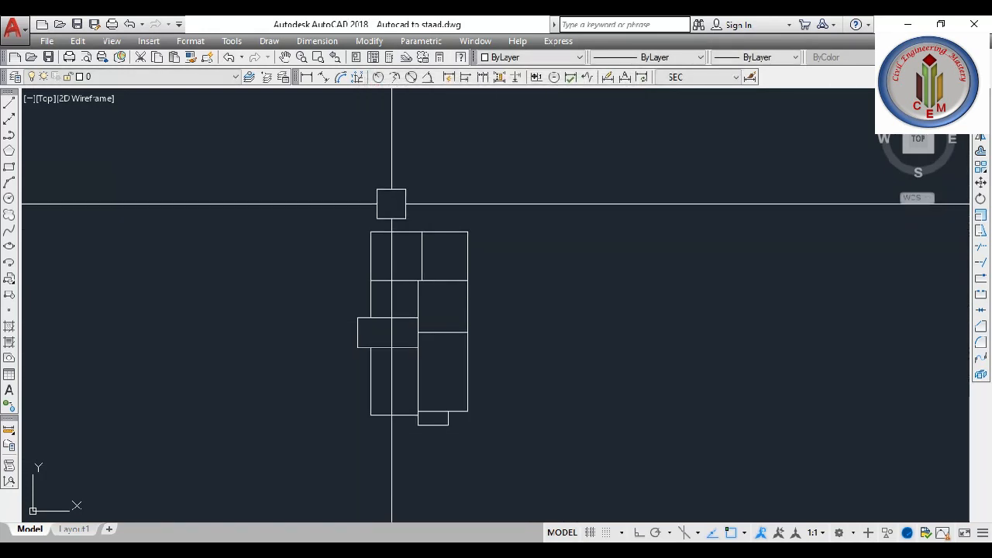
# - Delete the leftover layers Defpoints, FUR and hatch by name with LAYDEL and check the layer list
pyautogui.click(204, 77)
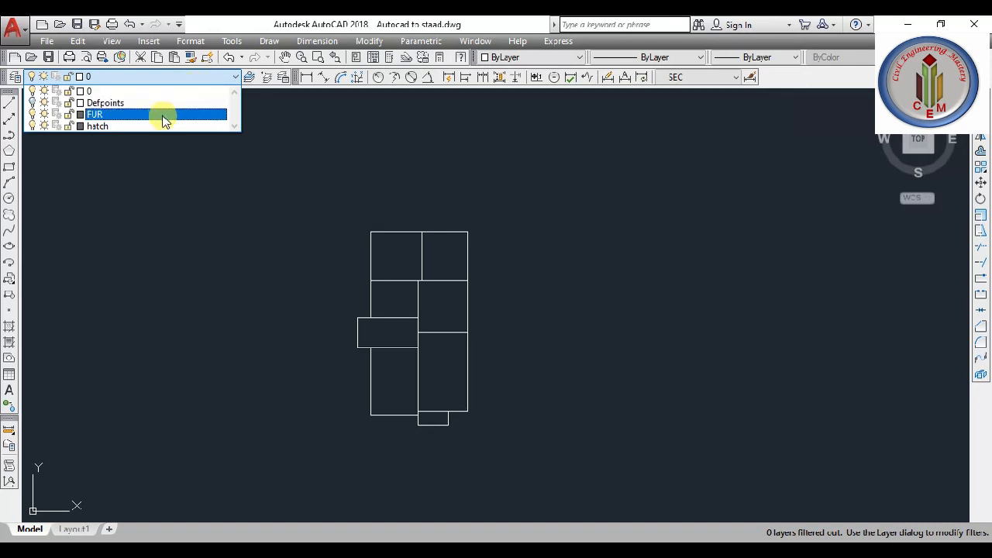
pyautogui.click(294, 225)
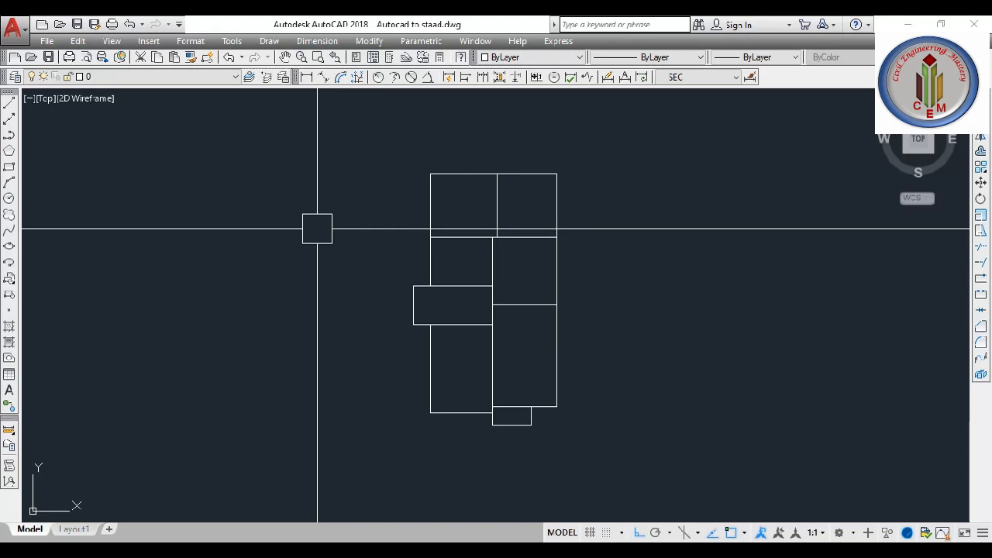
pyautogui.write('y')
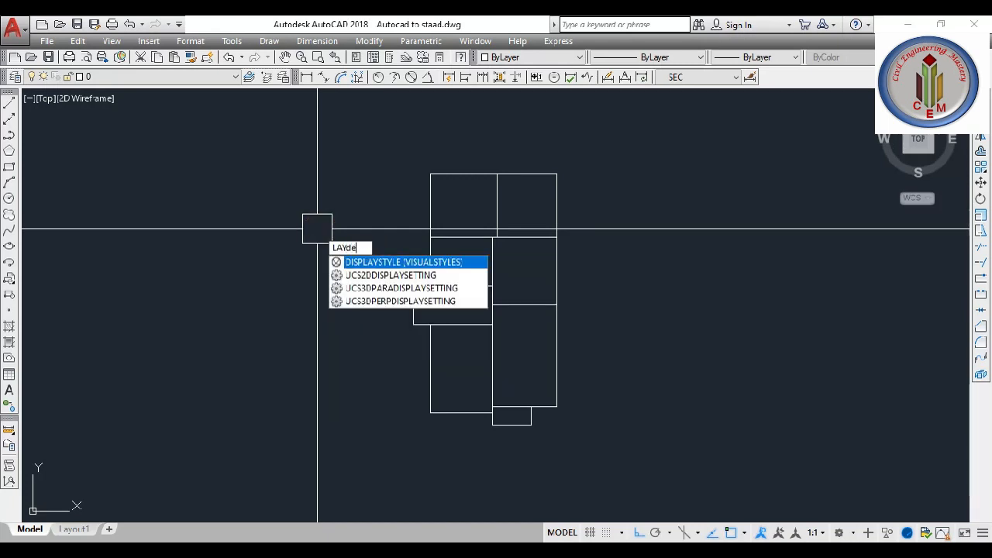
pyautogui.press('Return')
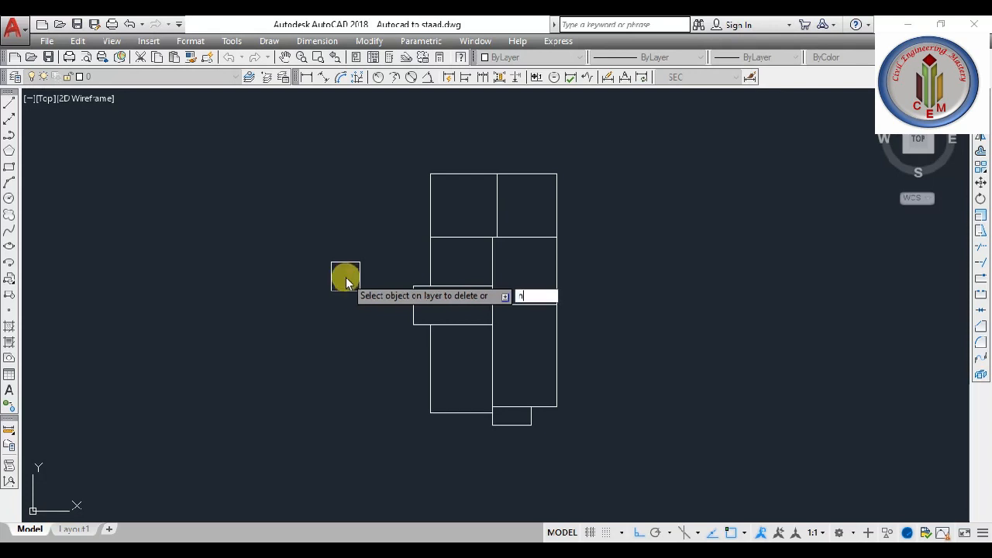
pyautogui.write('n')
pyautogui.press('Return')
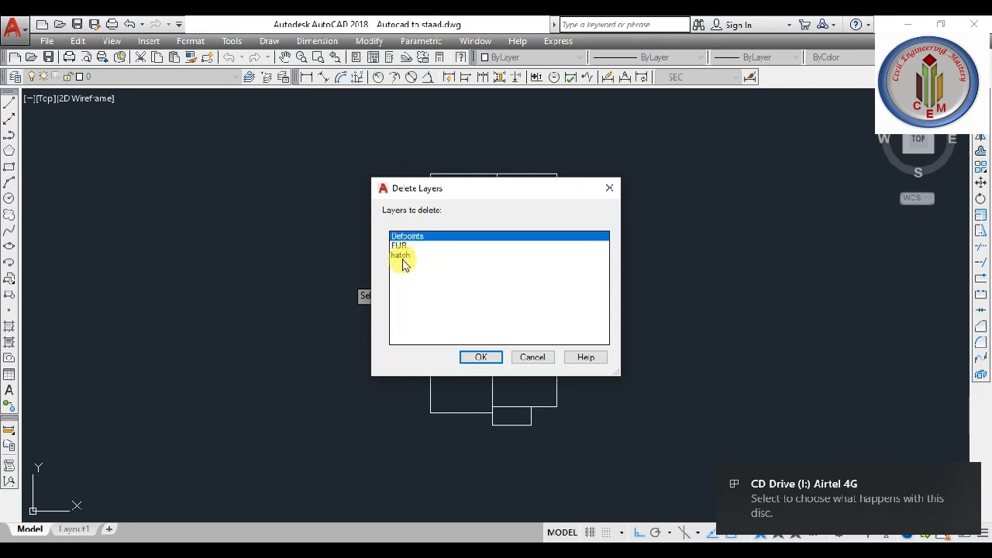
pyautogui.click(403, 256)
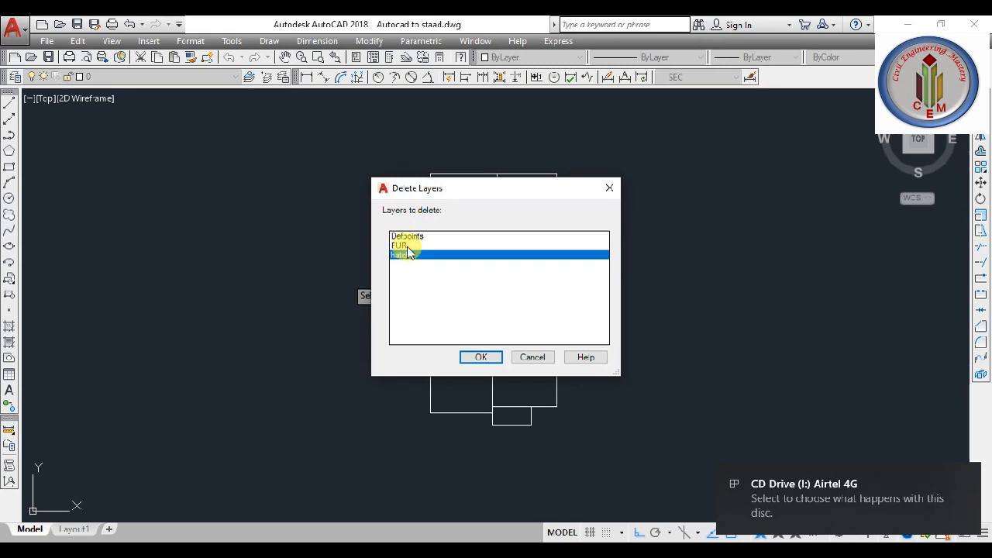
pyautogui.click(485, 356)
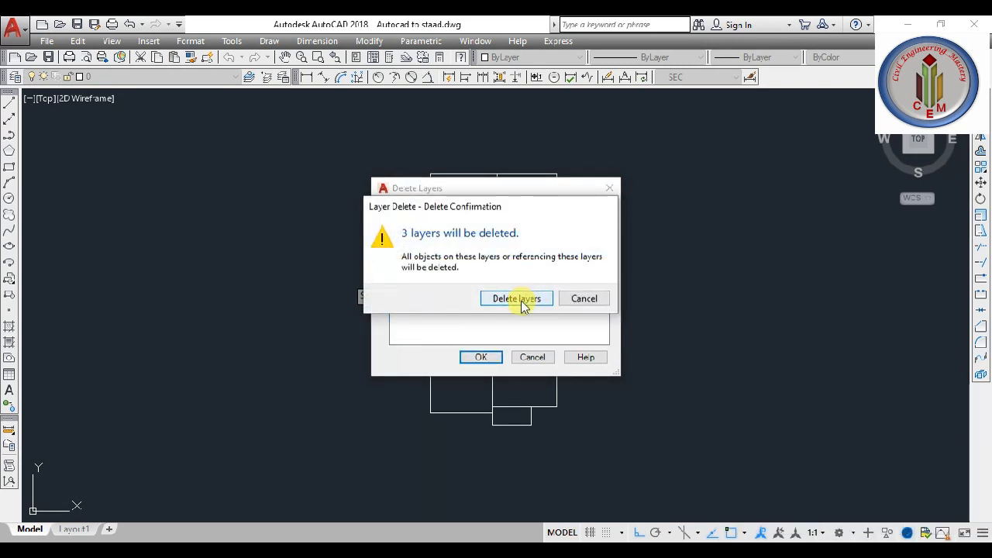
pyautogui.click(517, 299)
pyautogui.scroll(-1, 465, 411)
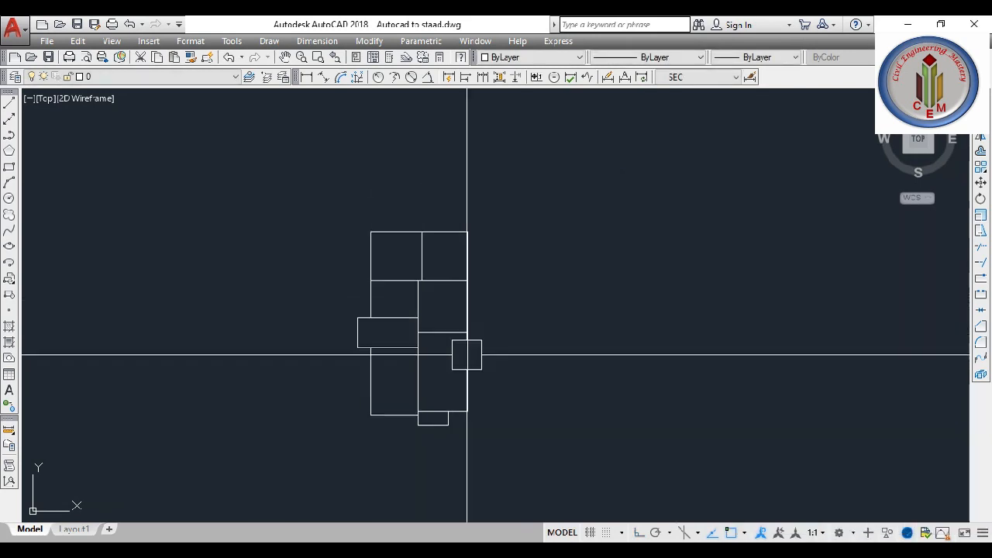
pyautogui.click(214, 76)
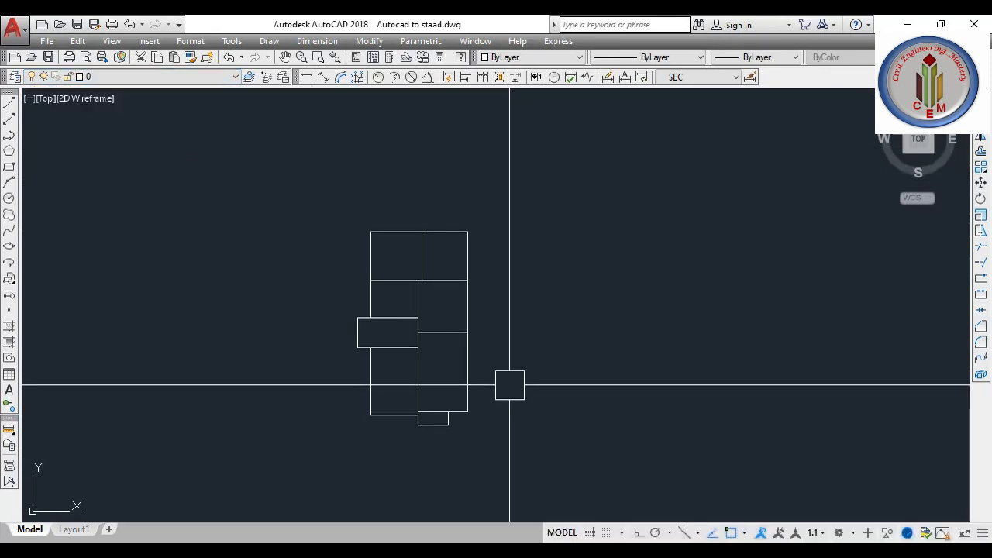
# - Select all the traced centreline segments of the plan and assign them to layer 0
pyautogui.write('z')
pyautogui.press('Return')
pyautogui.write('e')
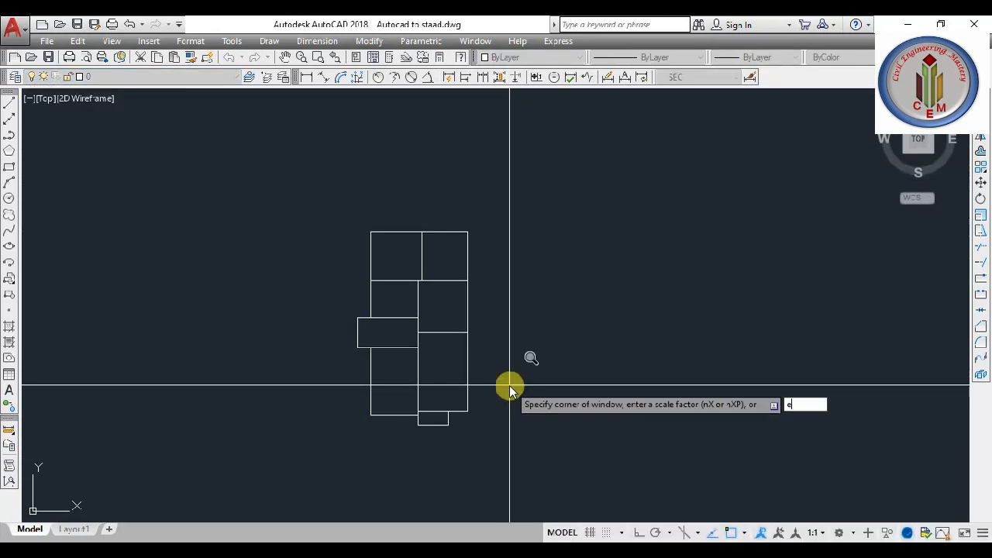
pyautogui.press('Return')
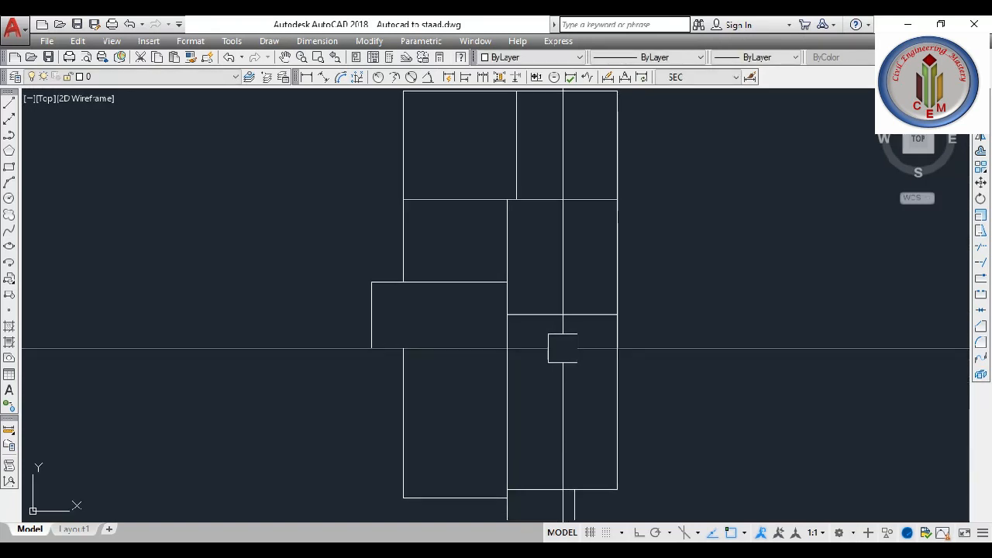
pyautogui.scroll(-2, 510, 238)
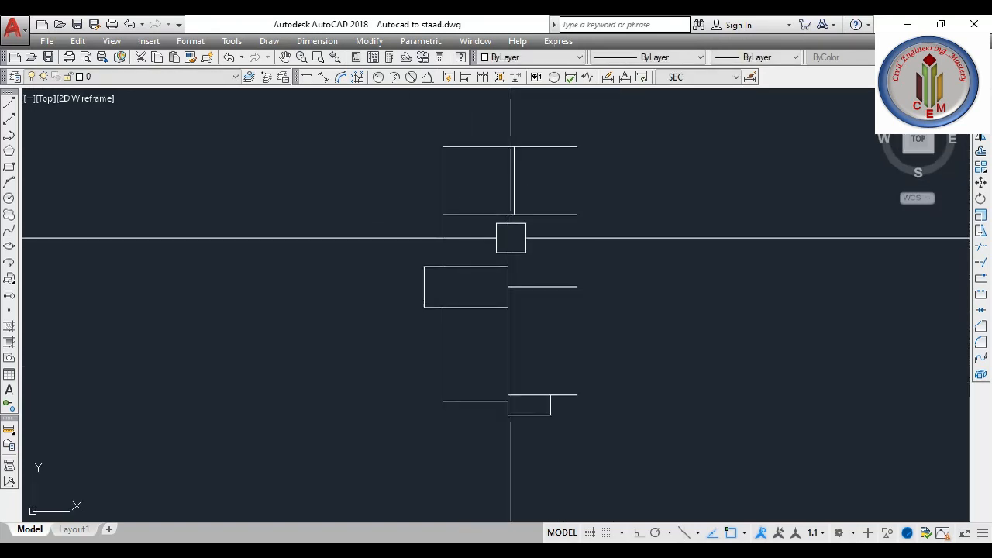
pyautogui.click(704, 471)
pyautogui.click(354, 140)
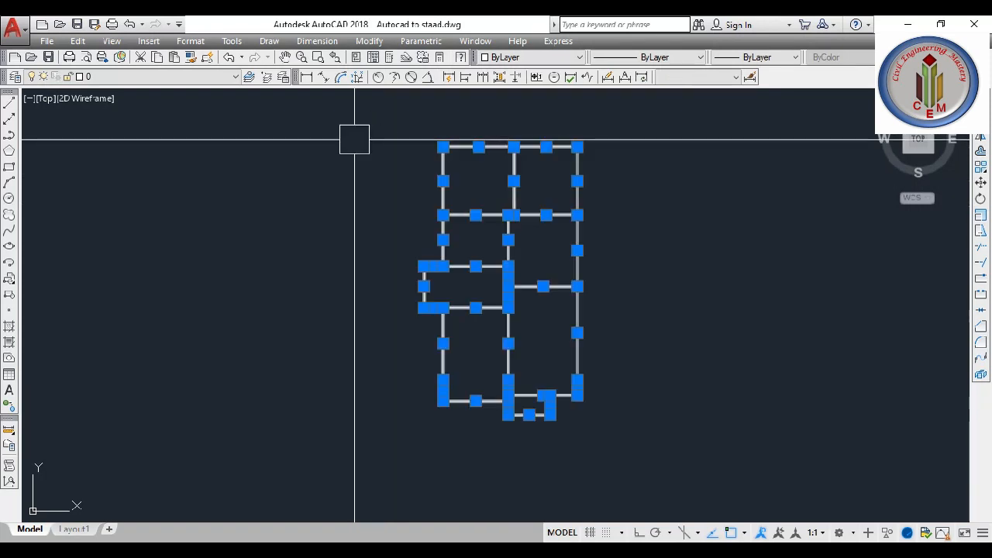
pyautogui.click(222, 76)
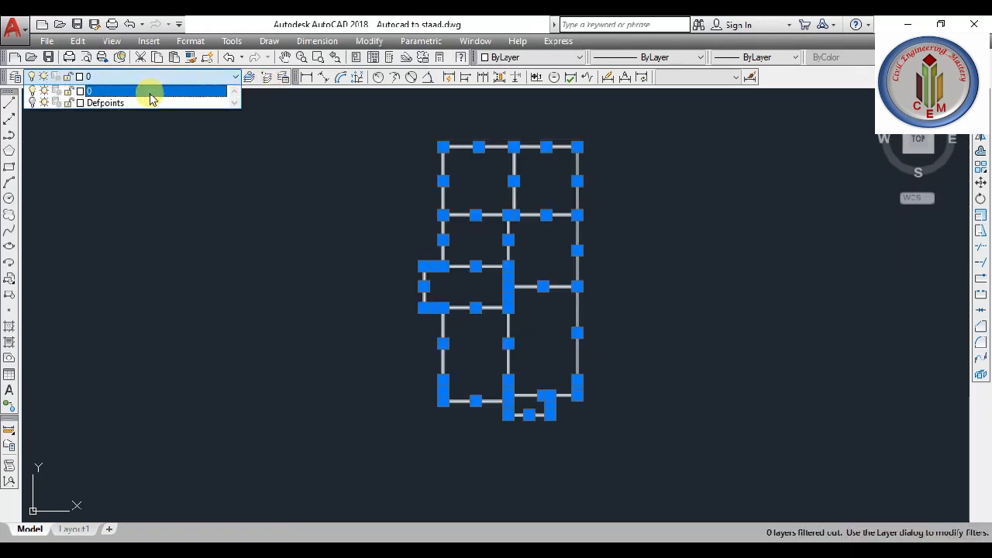
pyautogui.click(152, 98)
pyautogui.press('Escape')
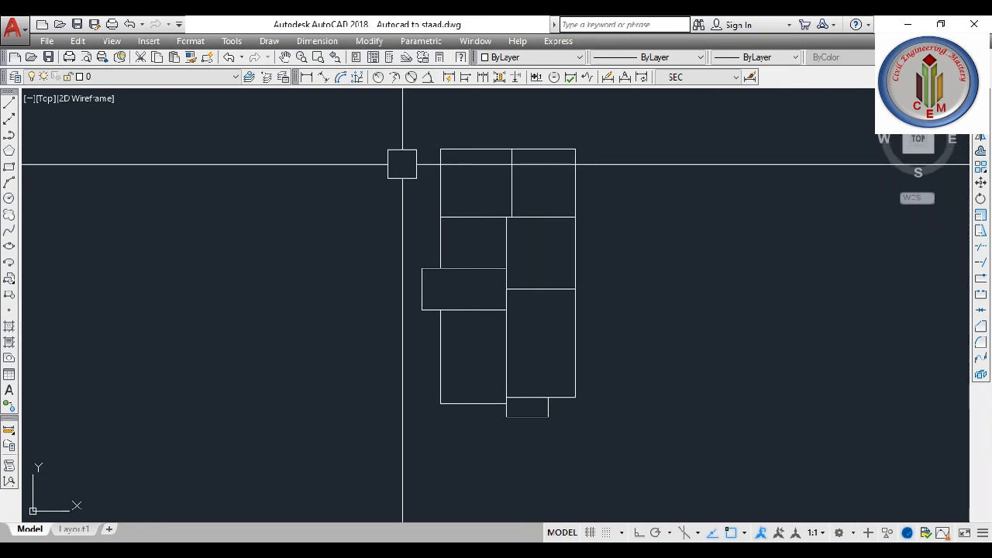
# - Save the drawing in the Dxf file folder as "Autocad to dxf" in AutoCAD 2013/LT2013 DXF format
pyautogui.click(45, 42)
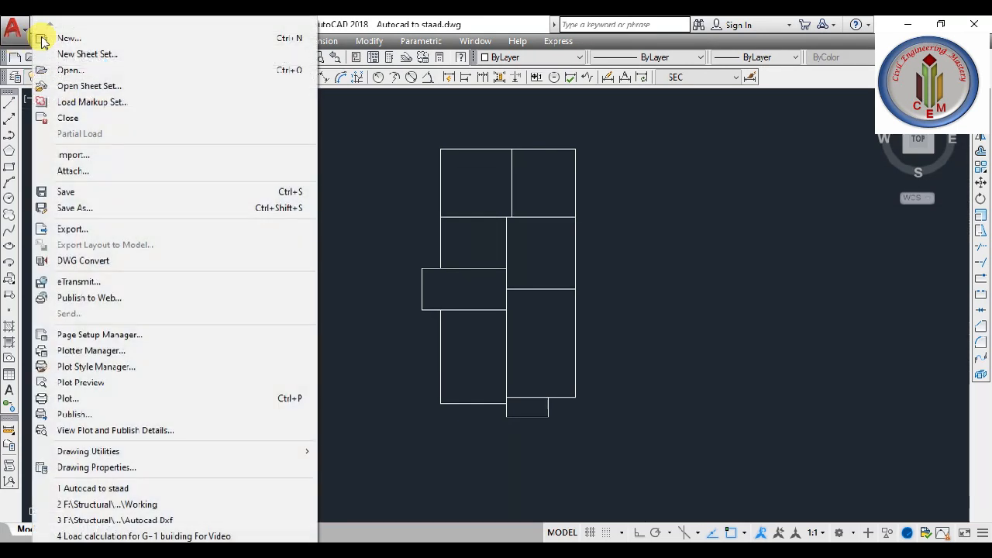
pyautogui.click(80, 204)
pyautogui.click(358, 269)
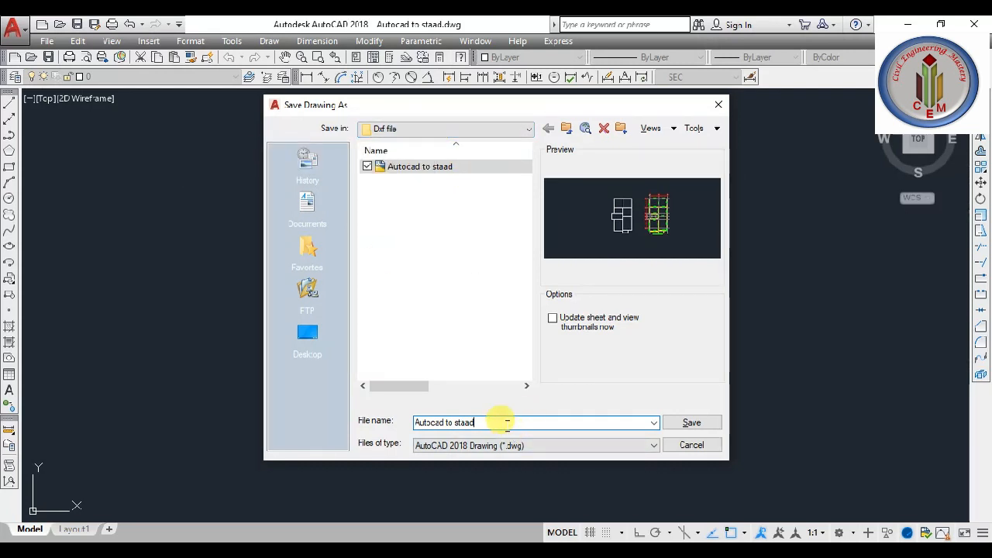
pyautogui.moveTo(507, 422); pyautogui.dragTo(415, 425)
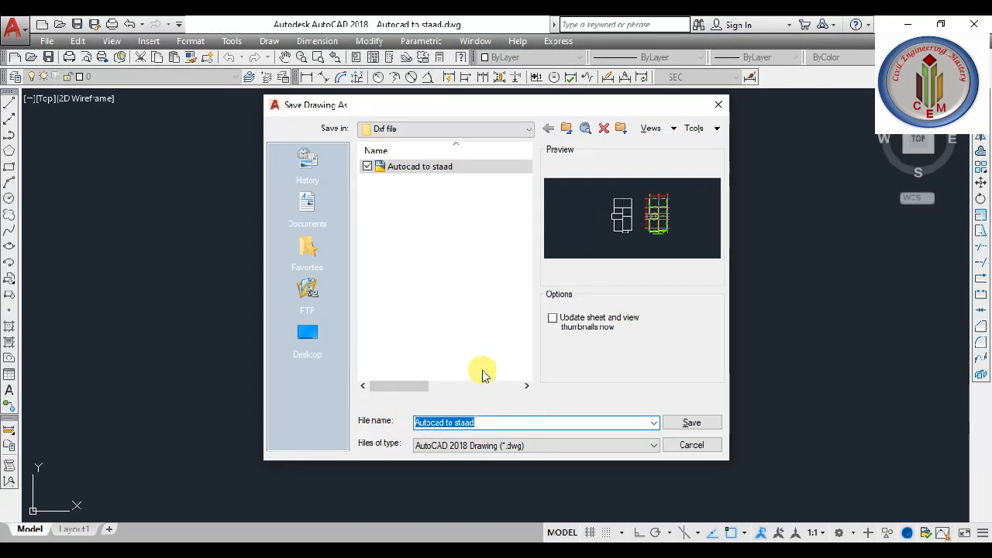
pyautogui.write('A')
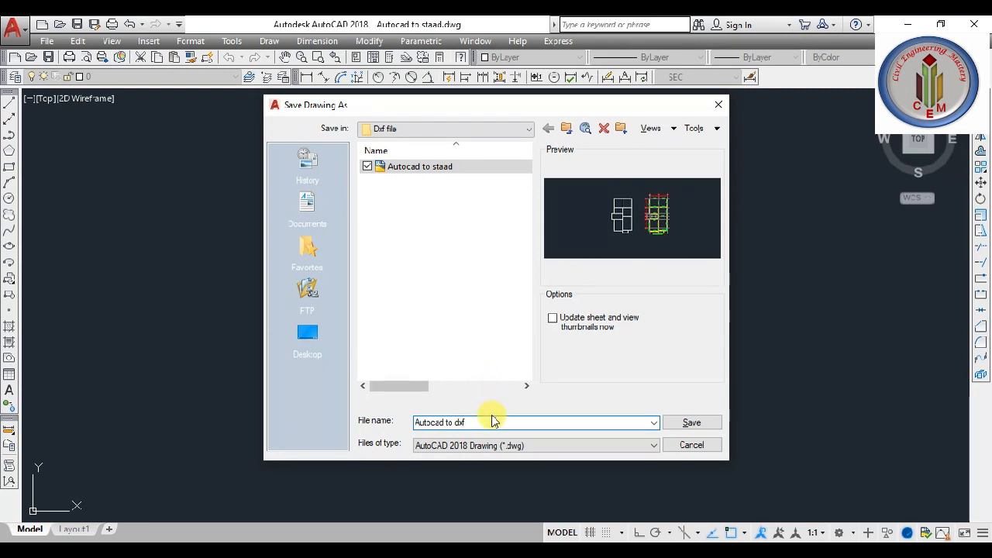
pyautogui.click(550, 447)
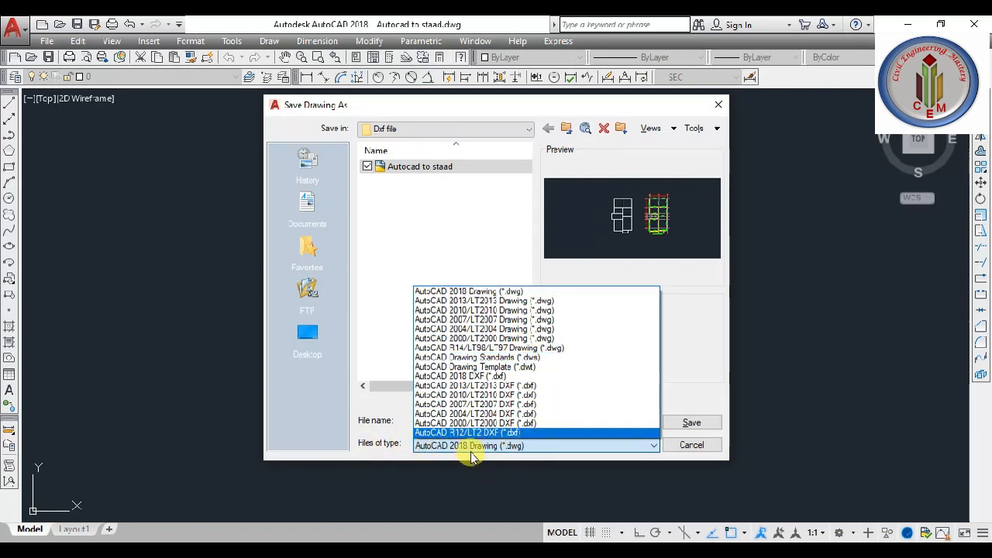
pyautogui.click(525, 388)
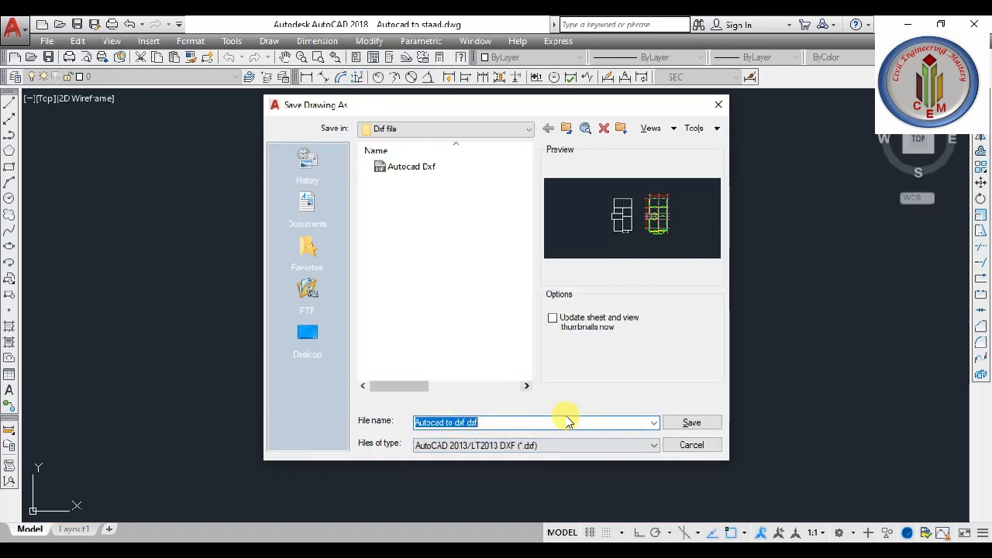
pyautogui.click(692, 424)
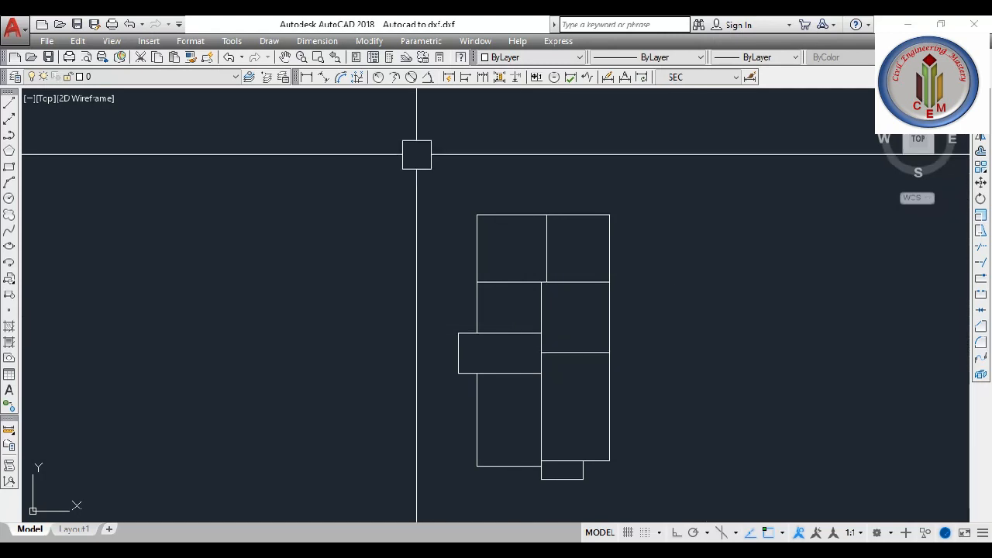
# - Check the width of the plan's upper-left bay with a trial dimension between its two upper corners, without placing it
pyautogui.click(321, 77)
pyautogui.scroll(4, 486, 184)
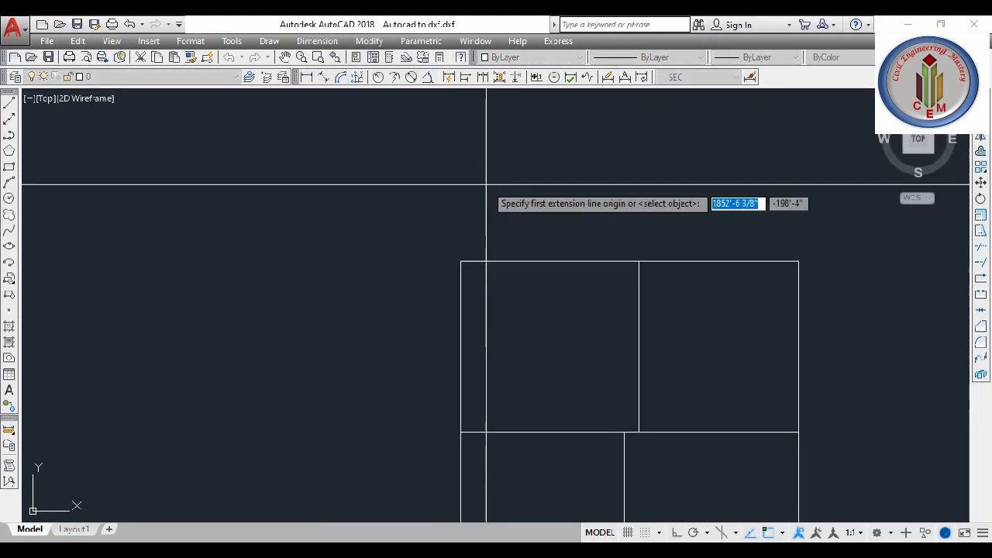
pyautogui.click(461, 261)
pyautogui.click(639, 262)
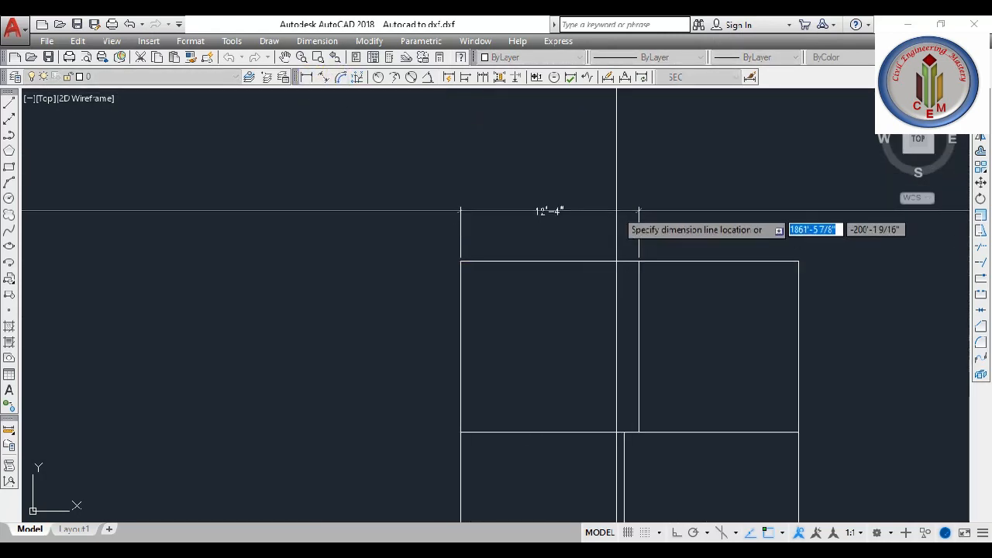
pyautogui.press('Escape')
pyautogui.scroll(-5, 527, 207)
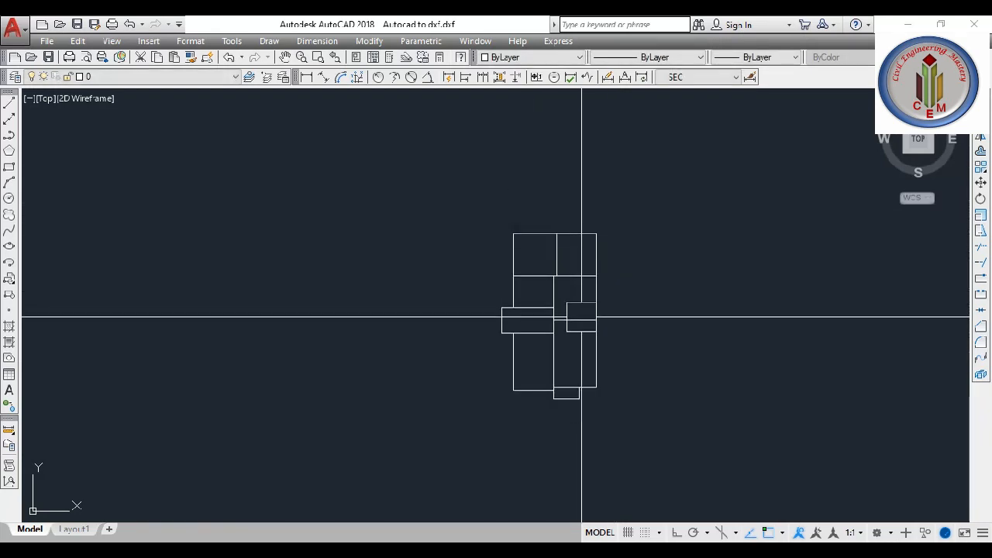
pyautogui.moveTo(647, 348); pyautogui.dragTo(630, 374, button='middle')
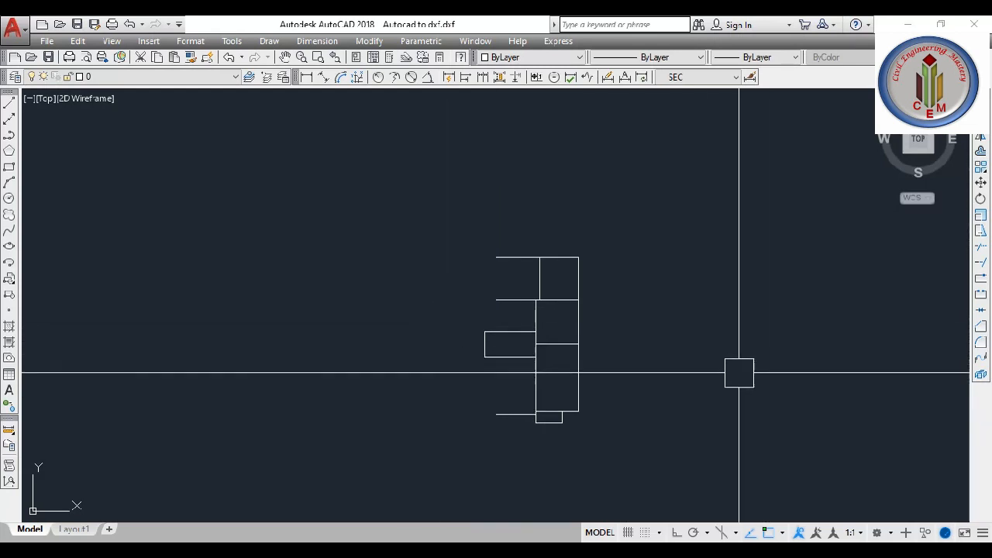
pyautogui.moveTo(609, 417); pyautogui.dragTo(607, 432, button='middle')
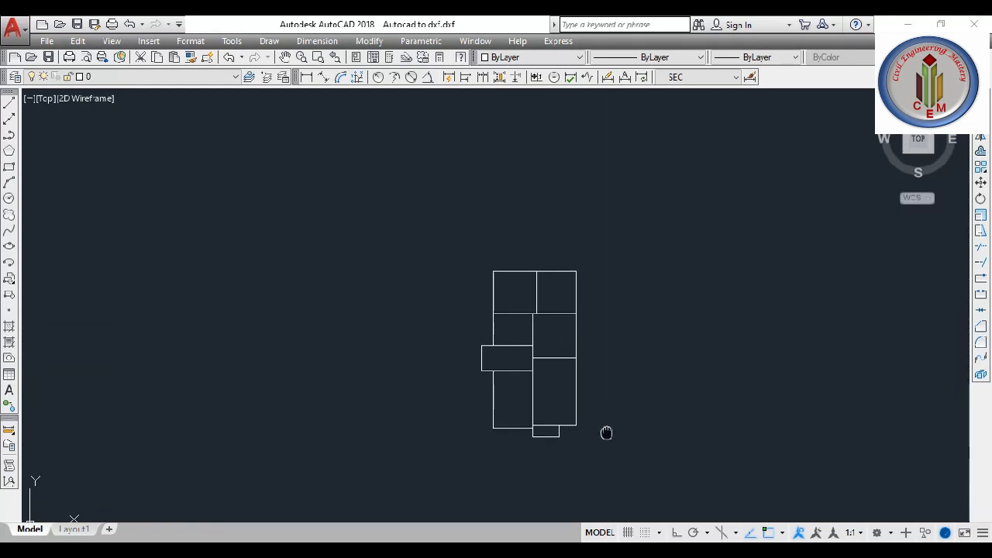
pyautogui.click(634, 468)
pyautogui.click(385, 240)
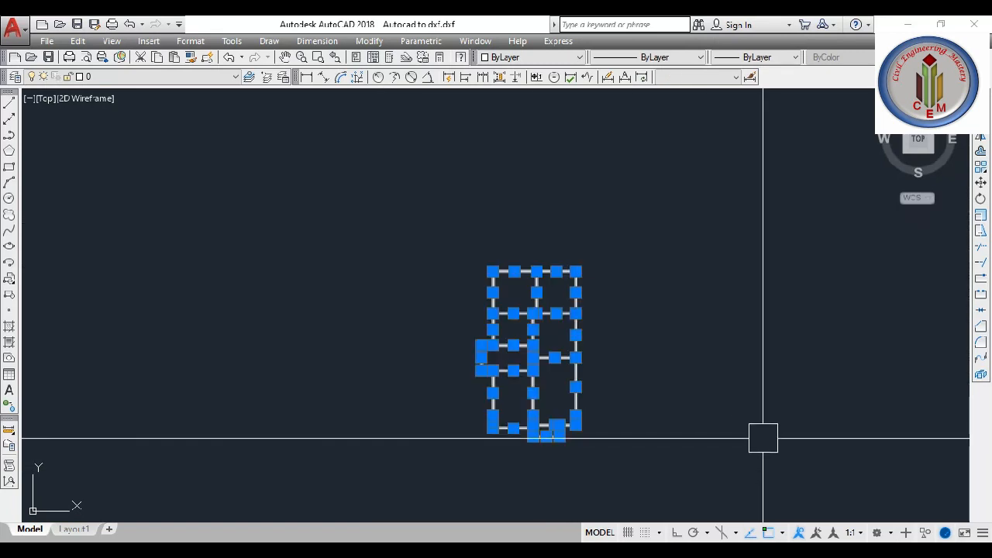
pyautogui.write('sc')
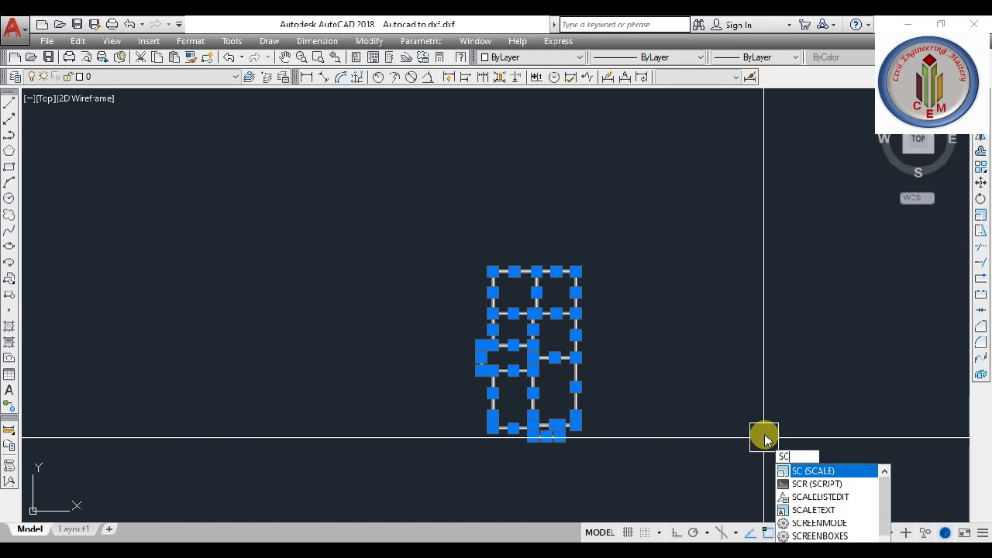
pyautogui.press('Return')
pyautogui.scroll(3, 487, 436)
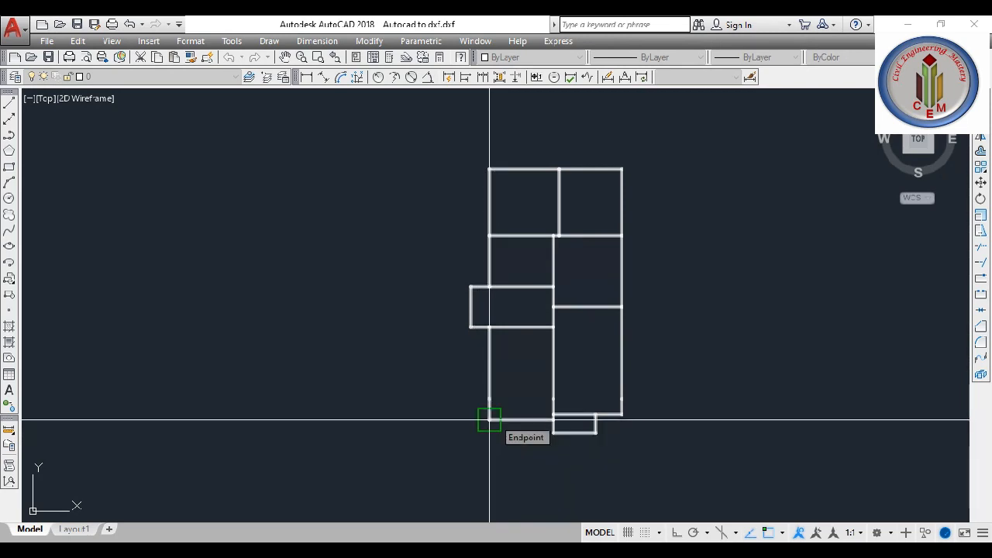
pyautogui.press('Escape')
# - Scale all the centreline segments by a factor of 25.4 about the plan's lower-left corner endpoint
pyautogui.write('s')
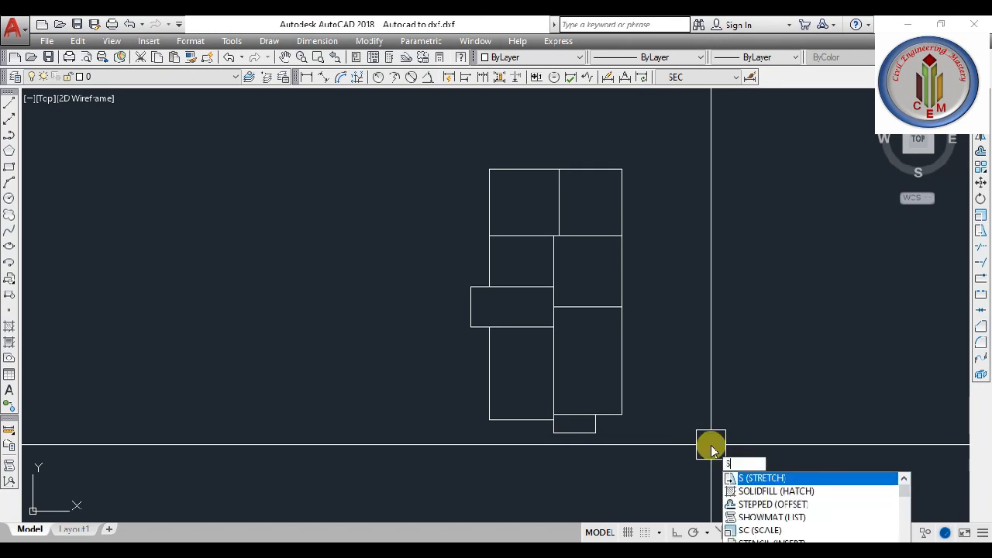
pyautogui.write('c')
pyautogui.press('Return')
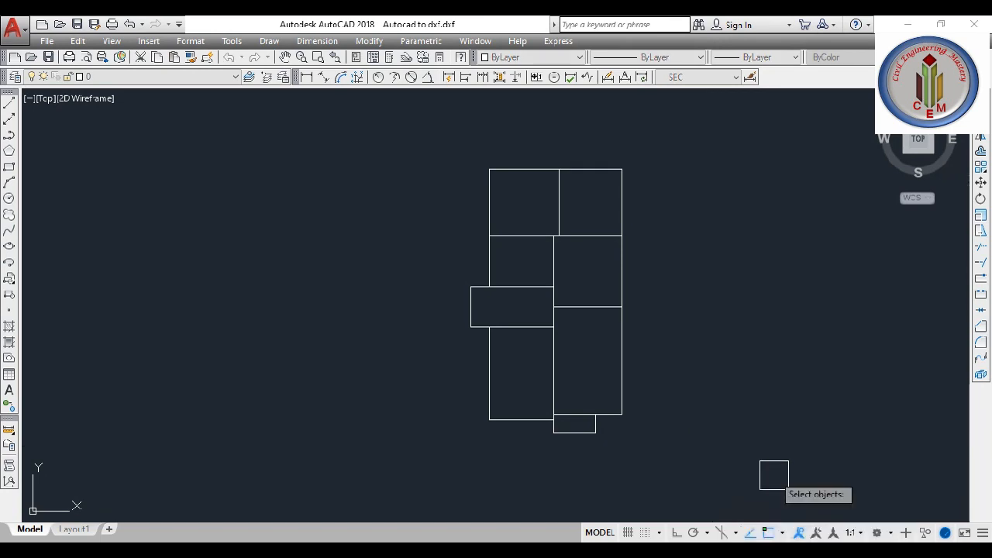
pyautogui.click(732, 467)
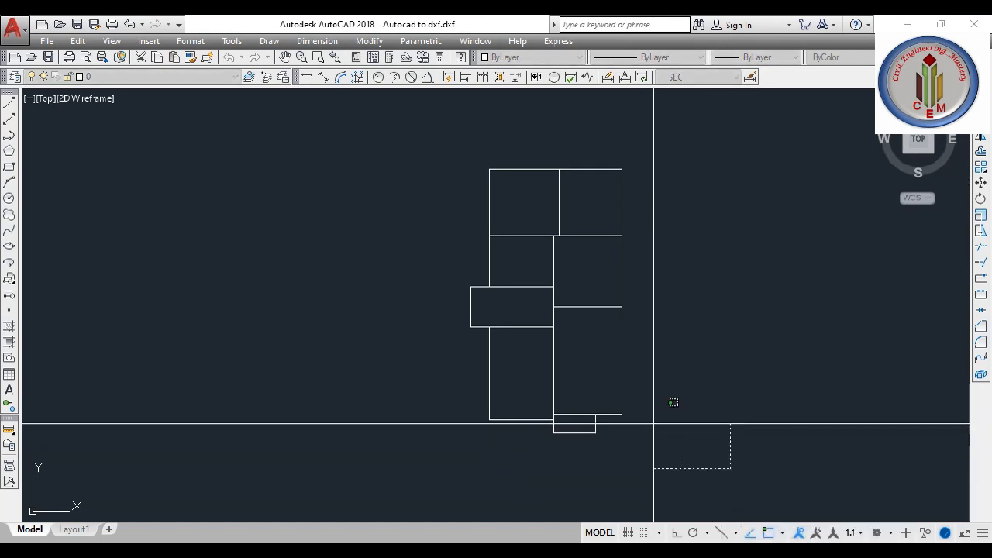
pyautogui.click(377, 151)
pyautogui.press('Return')
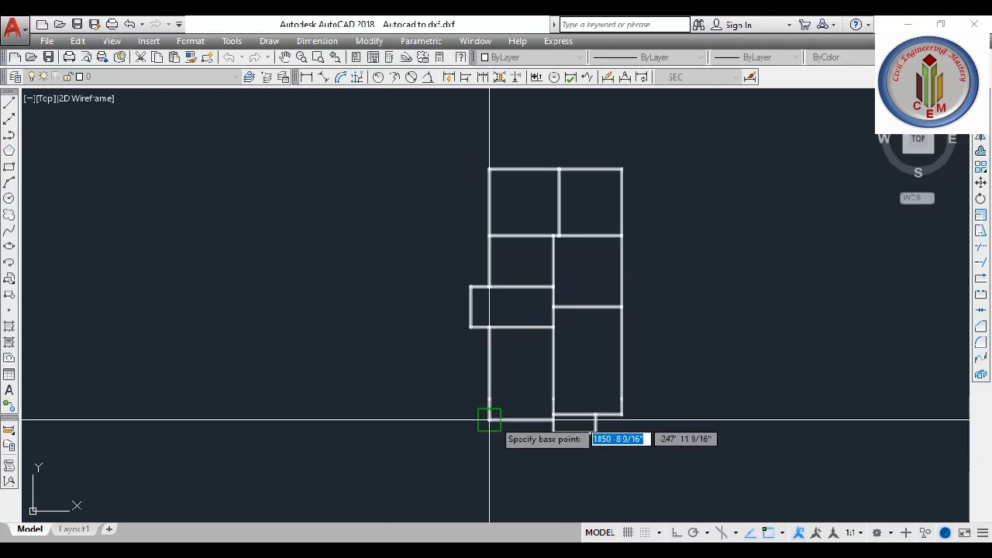
pyautogui.click(489, 420)
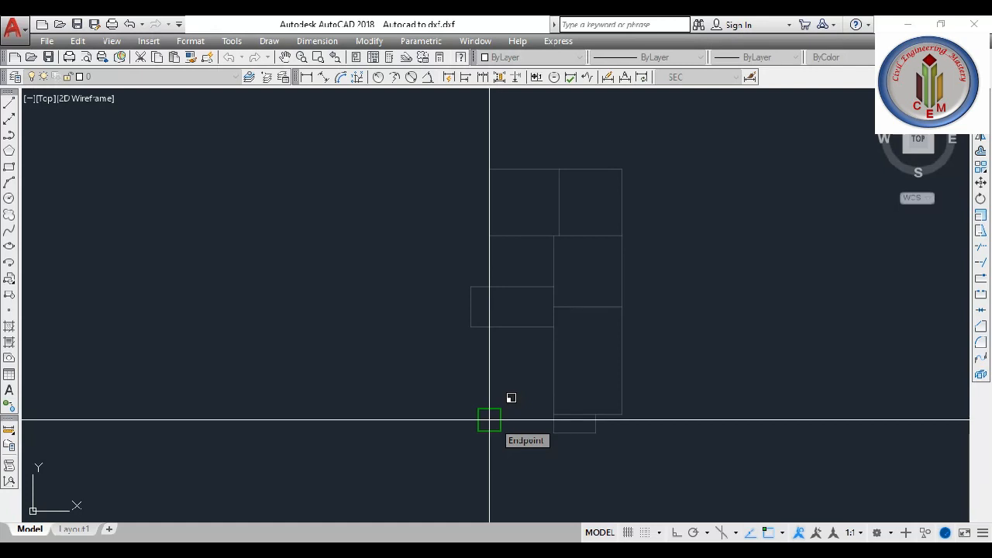
pyautogui.click(491, 421)
pyautogui.write('25')
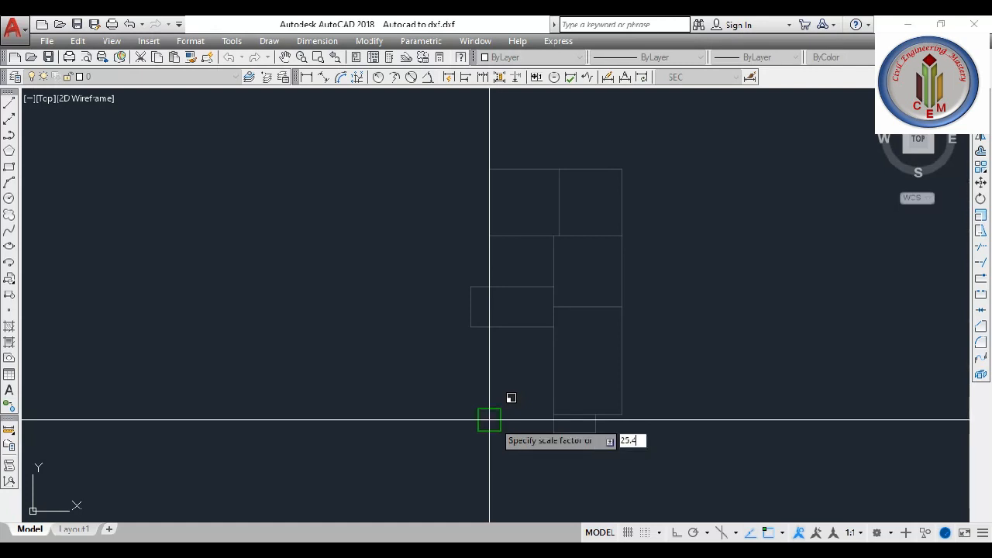
pyautogui.write('.4')
pyautogui.press('Return')
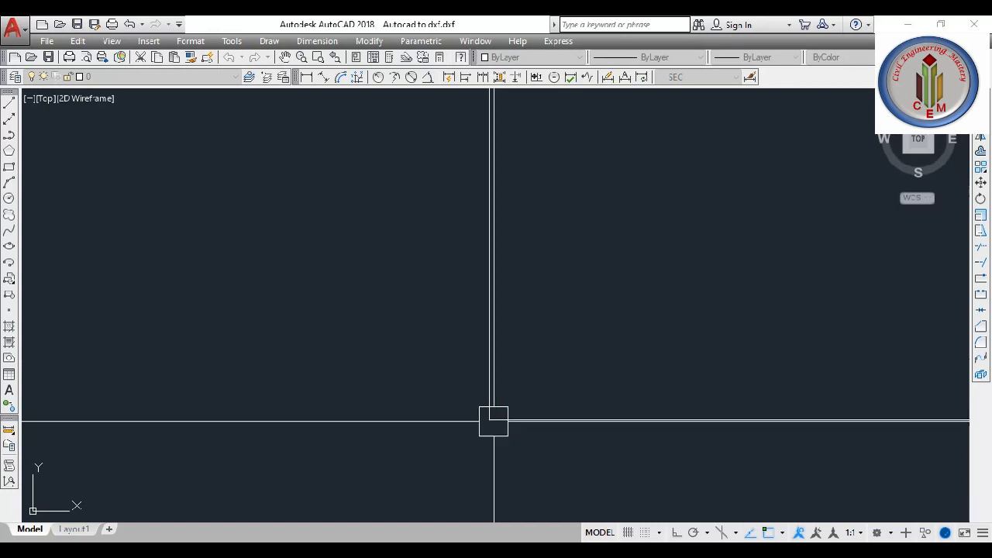
# - Scale all the centreline segments by a factor of 0.001 about the plan's lower-left corner endpoint
pyautogui.scroll(-12, 297, 341)
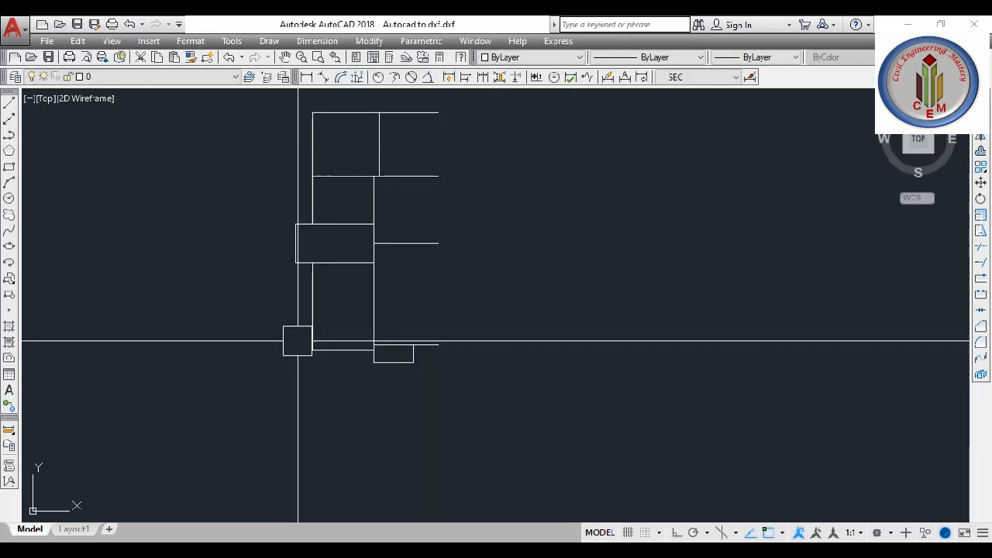
pyautogui.moveTo(357, 333); pyautogui.dragTo(476, 361, button='middle')
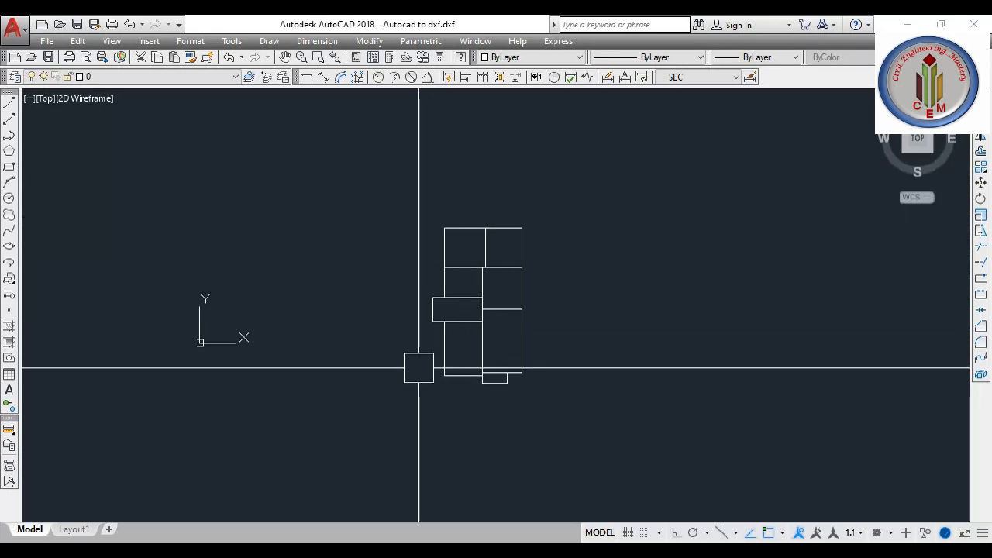
pyautogui.click(589, 415)
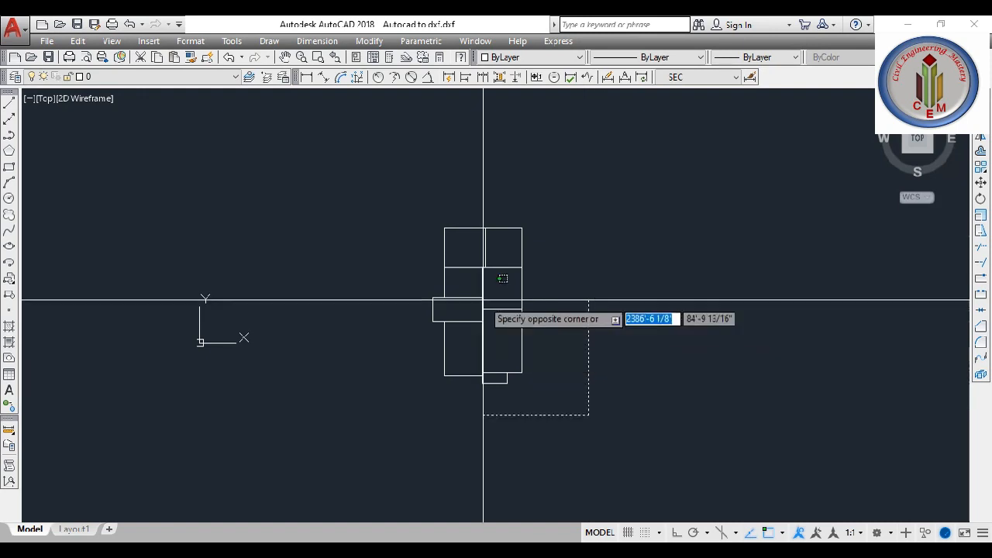
pyautogui.click(368, 176)
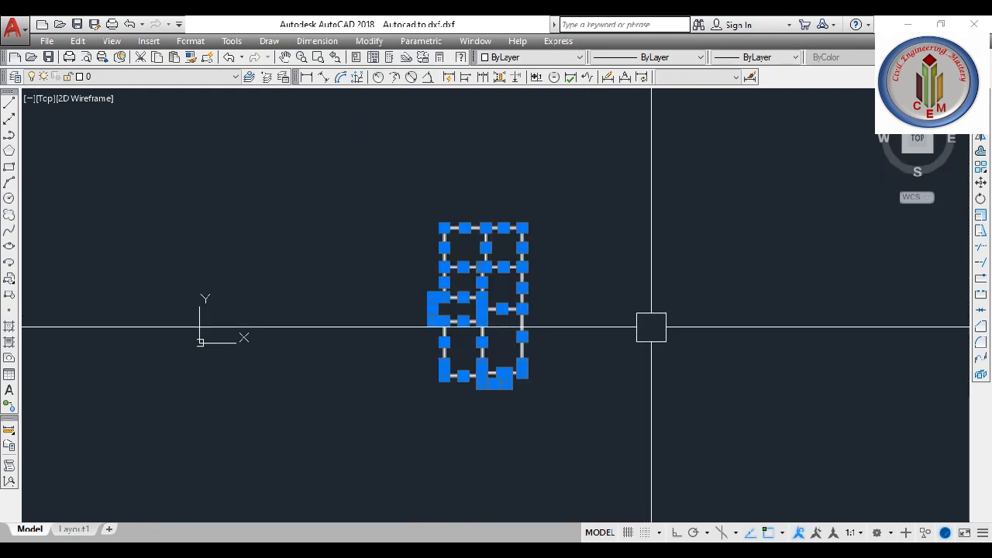
pyautogui.write('sc')
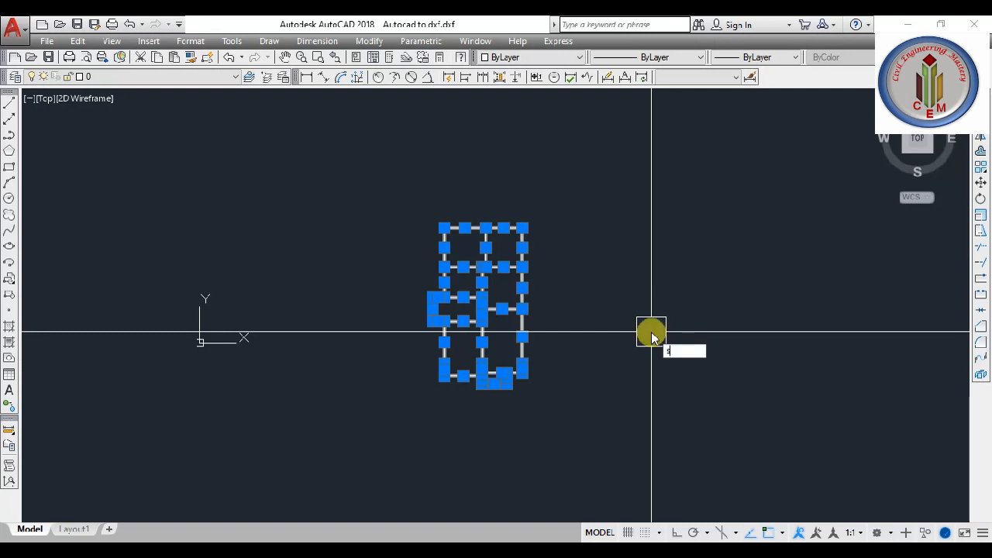
pyautogui.press('Return')
pyautogui.scroll(6, 435, 383)
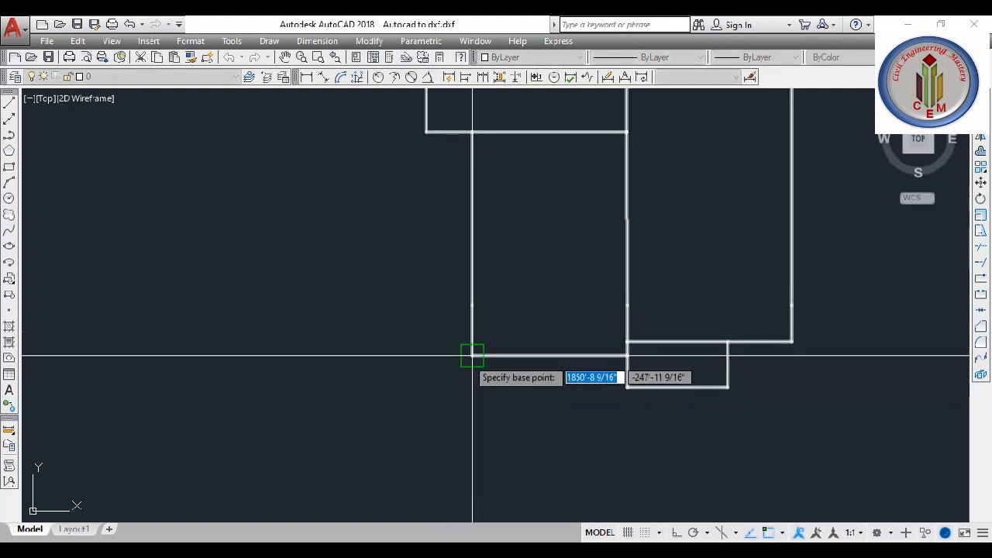
pyautogui.click(472, 356)
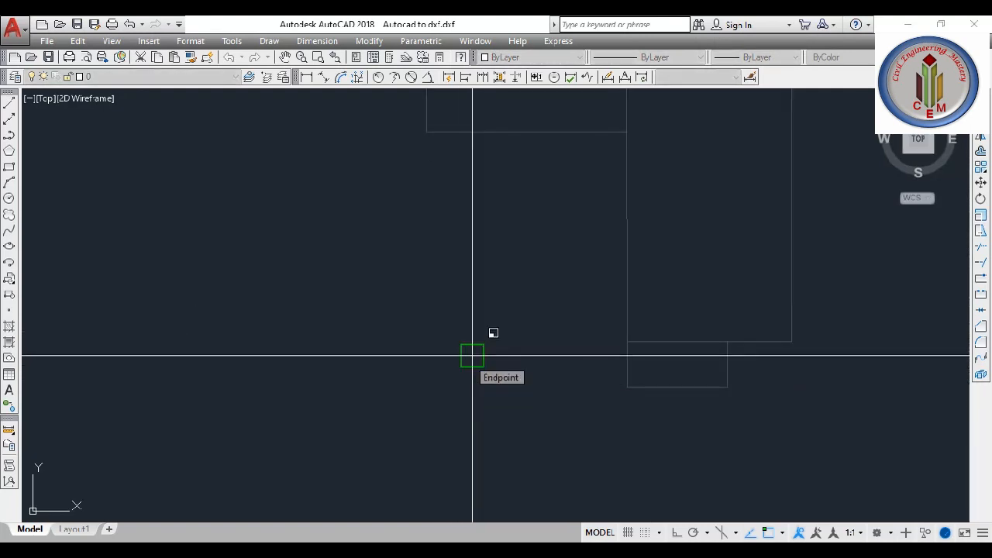
pyautogui.write('0.00')
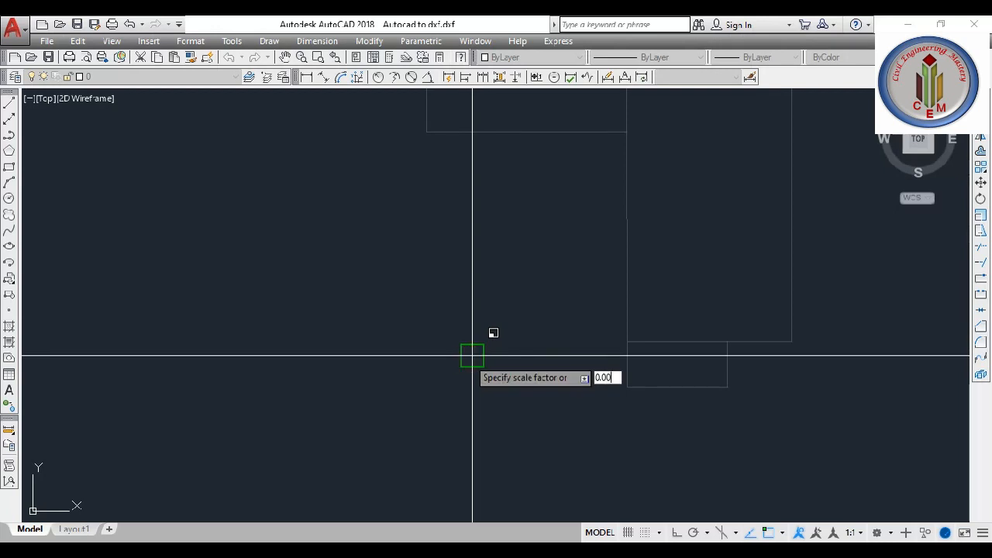
pyautogui.write('1')
pyautogui.press('Return')
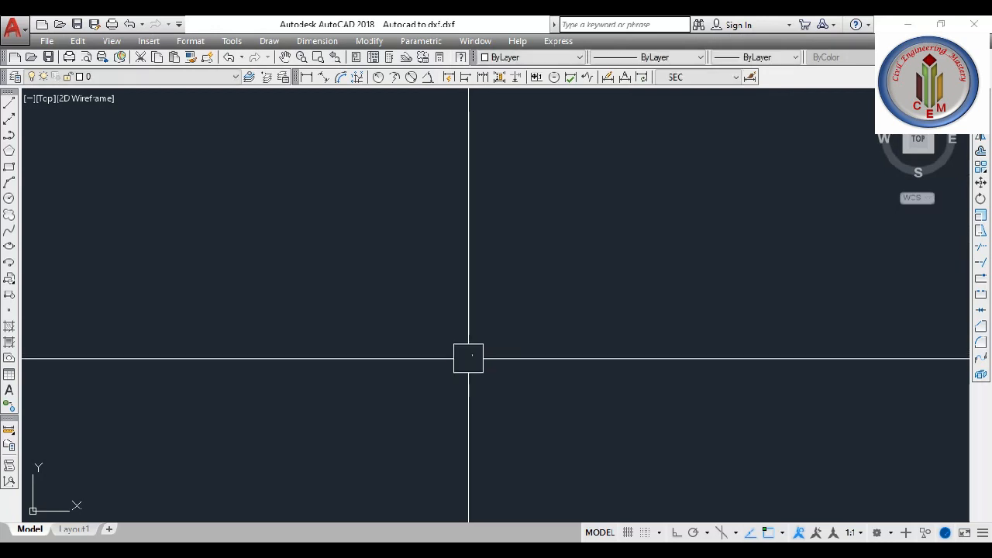
# - Zoom to the drawing extents and examine the scaled-down plan and the space around it for stray objects
pyautogui.scroll(-2, 454, 356)
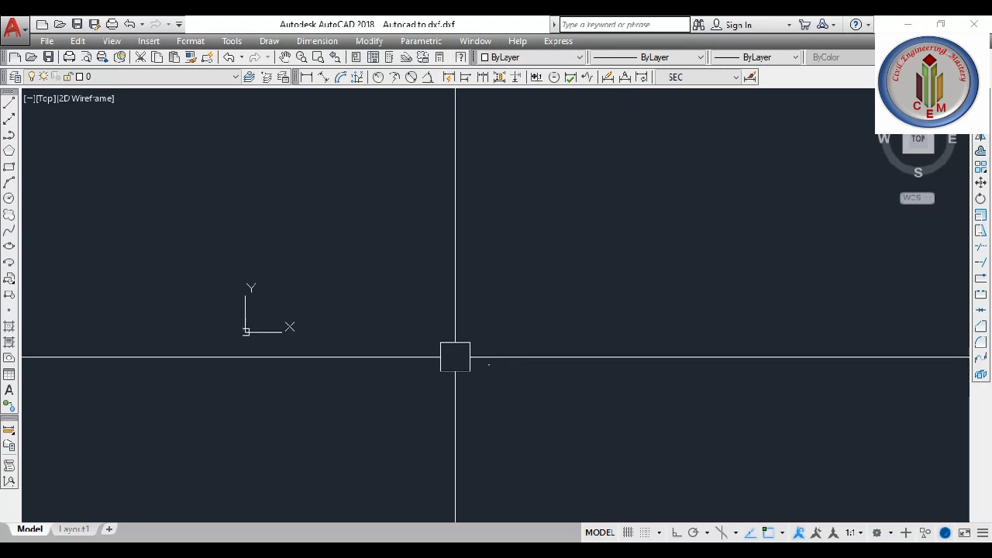
pyautogui.scroll(-2, 544, 352)
pyautogui.write('z')
pyautogui.press('Return')
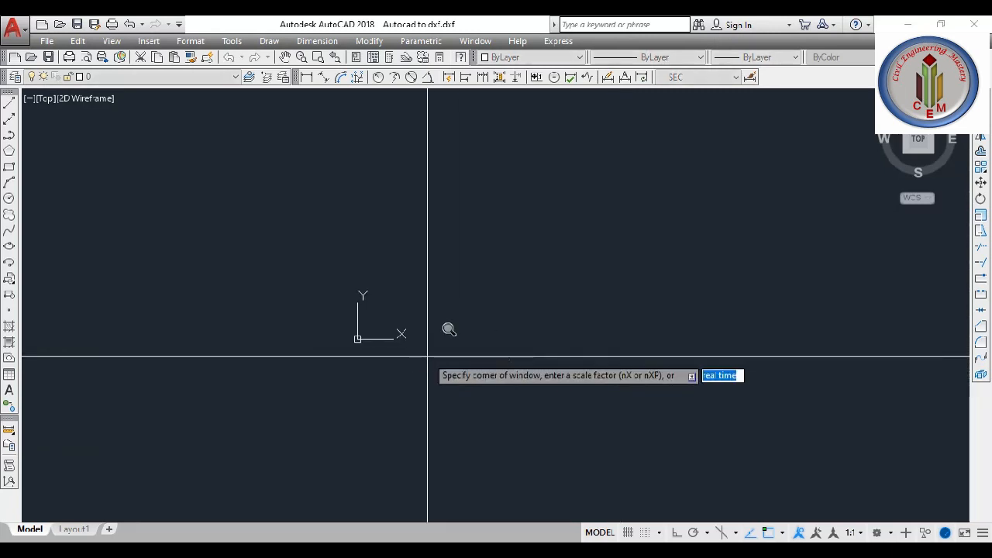
pyautogui.write('e')
pyautogui.press('Return')
pyautogui.scroll(-6, 460, 310)
pyautogui.scroll(-3, 527, 326)
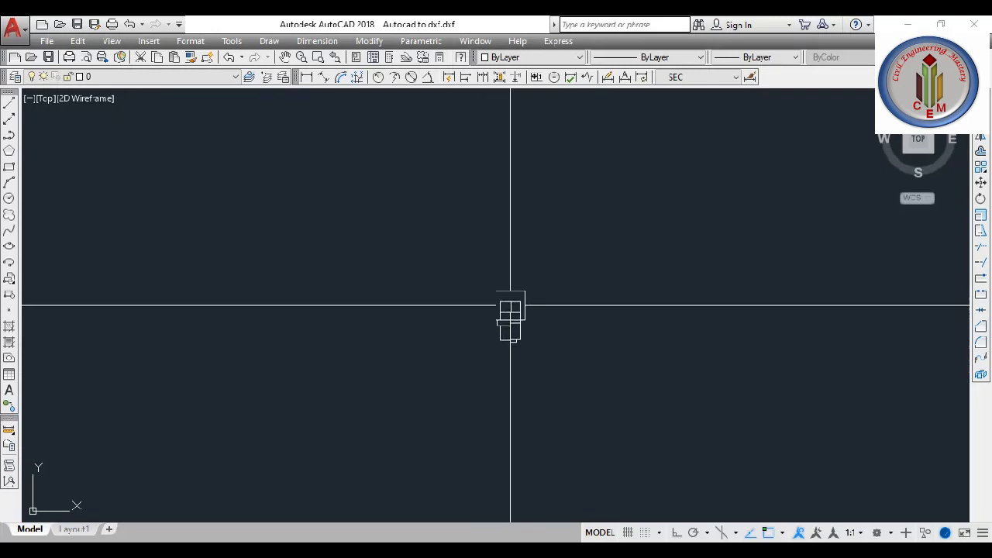
pyautogui.click(591, 381)
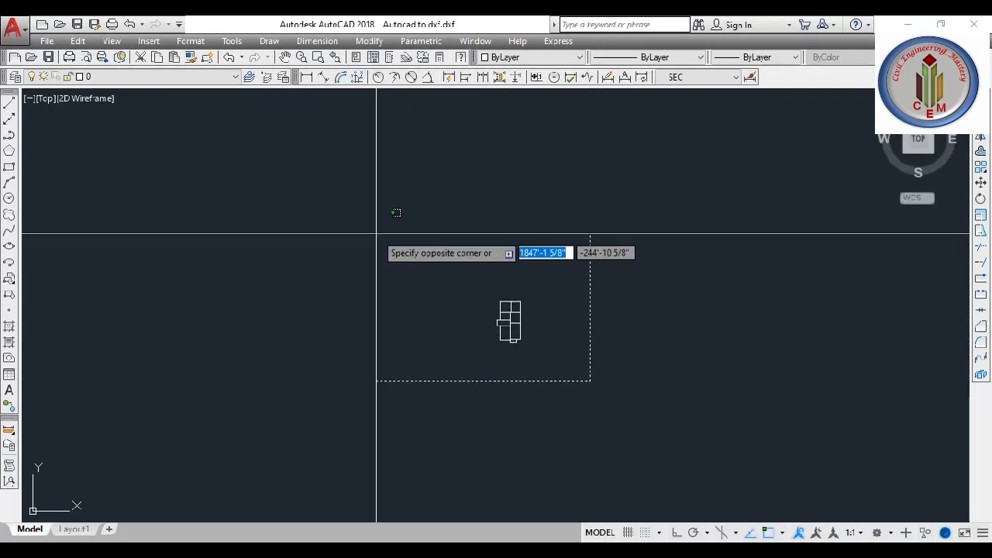
pyautogui.click(376, 234)
pyautogui.press('Escape')
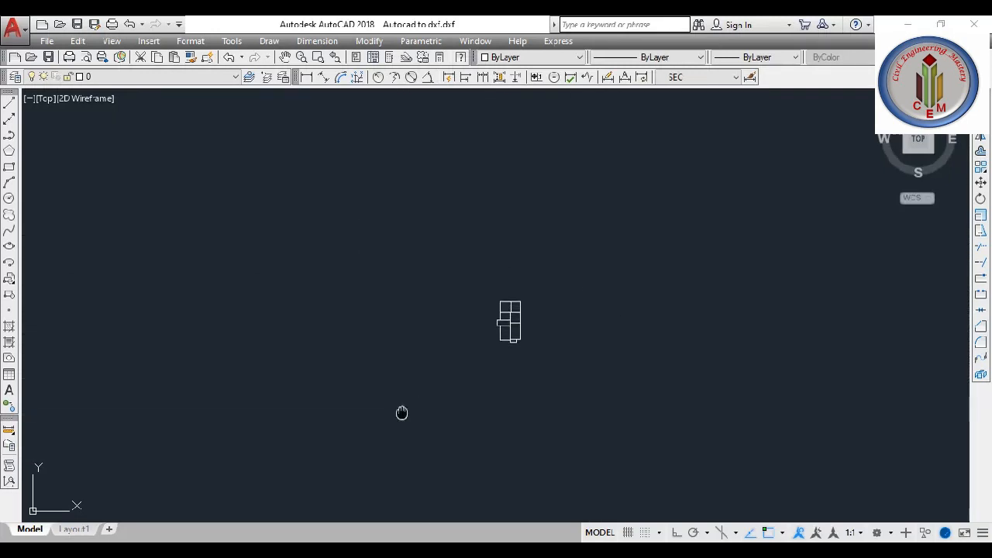
pyautogui.moveTo(400, 412); pyautogui.dragTo(476, 391, button='middle')
pyautogui.scroll(4, 589, 299)
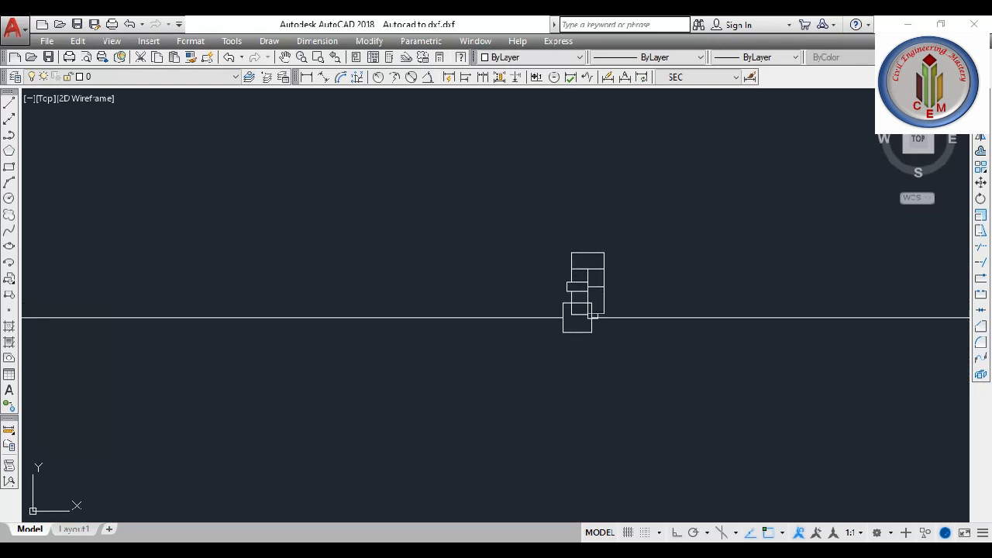
pyautogui.moveTo(581, 286); pyautogui.dragTo(524, 346, button='middle')
pyautogui.scroll(4, 524, 347)
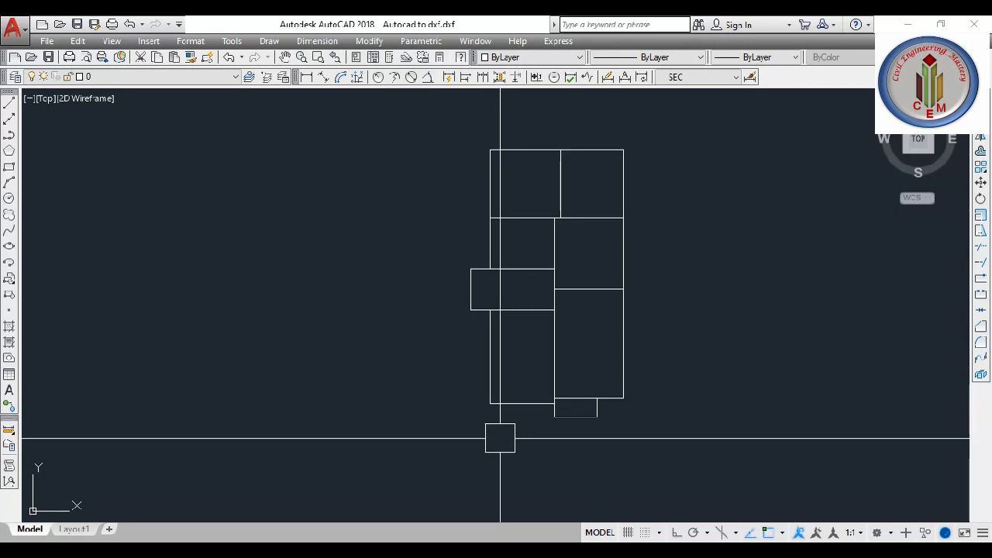
# - Move all the centreline segments from the plan's lower-left corner endpoint to the absolute origin 0,0,0
pyautogui.click(703, 451)
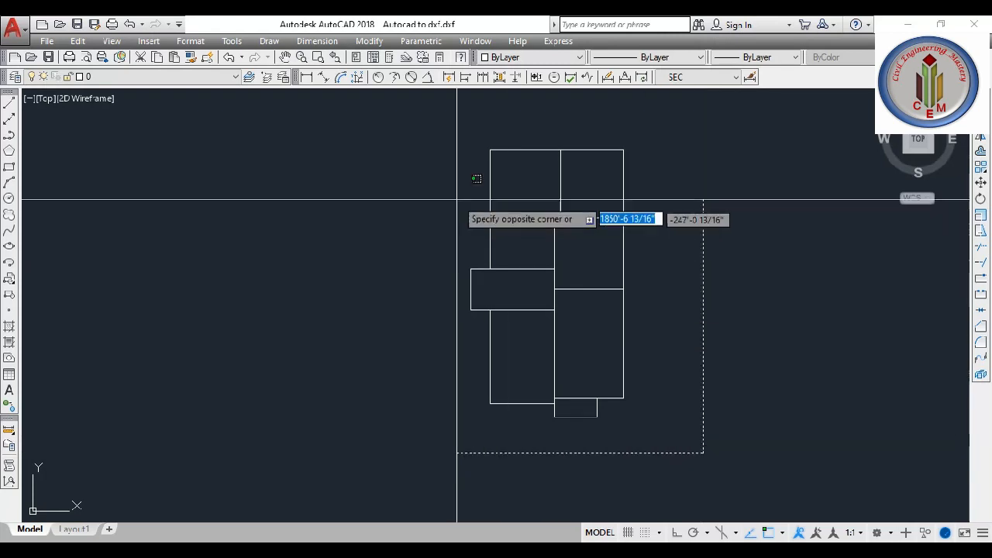
pyautogui.click(380, 118)
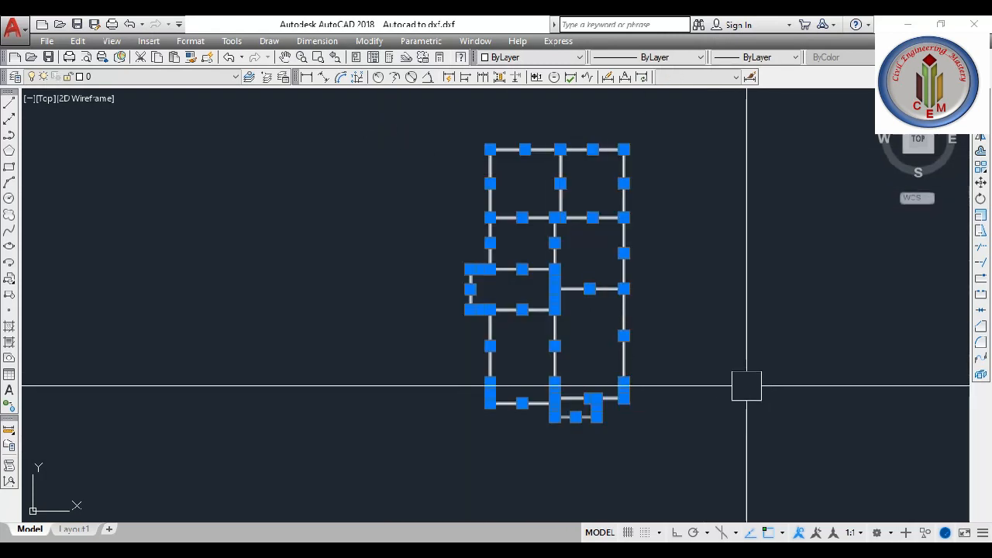
pyautogui.press('m')
pyautogui.press('Return')
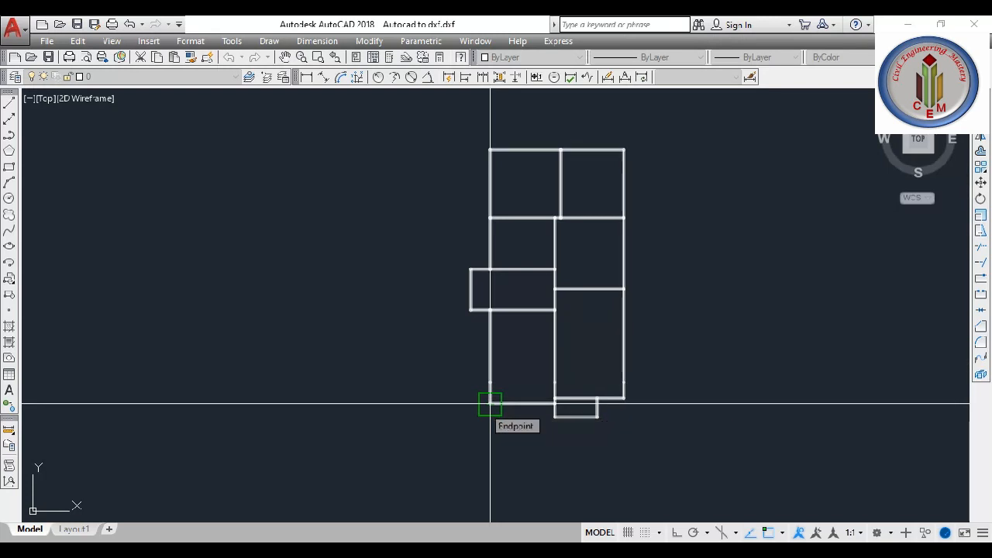
pyautogui.click(490, 403)
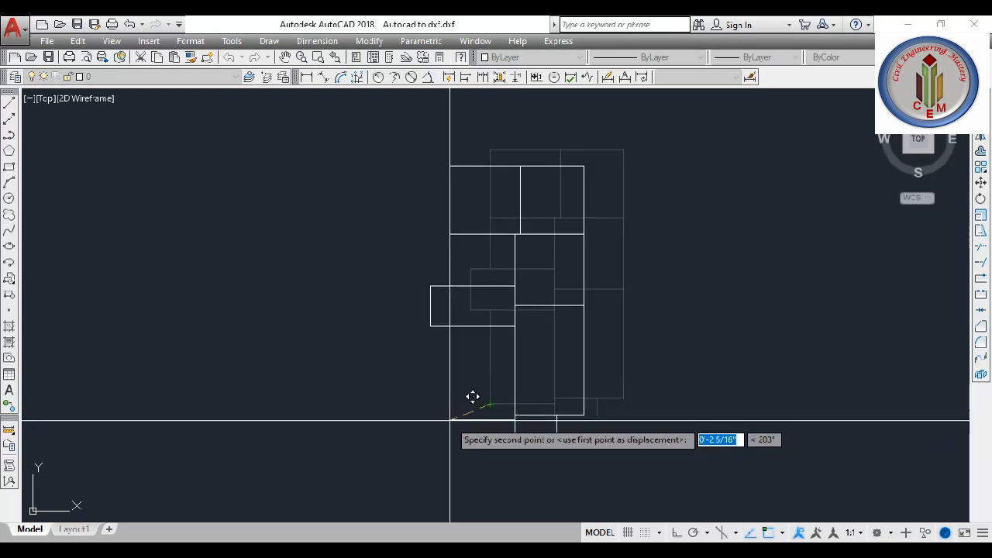
pyautogui.write('#')
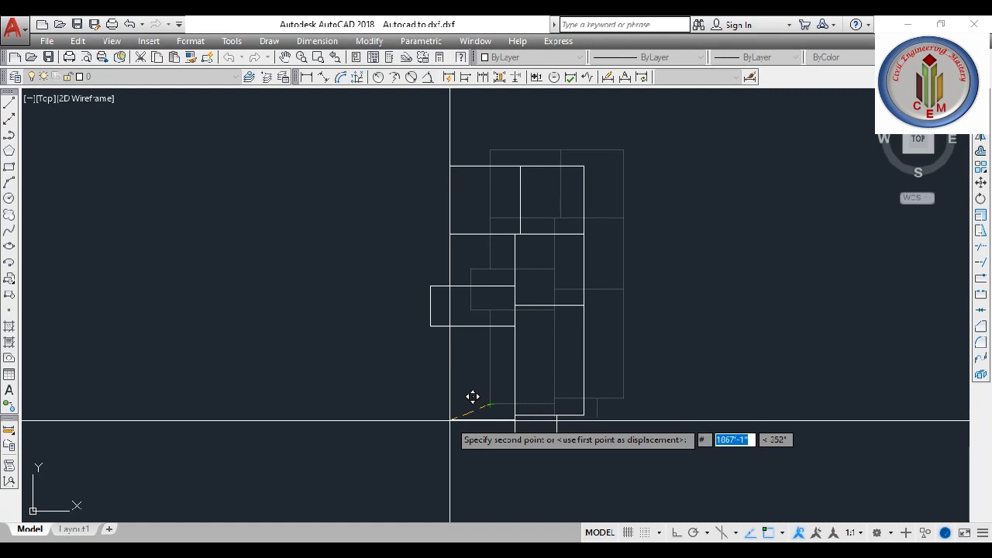
pyautogui.write('0')
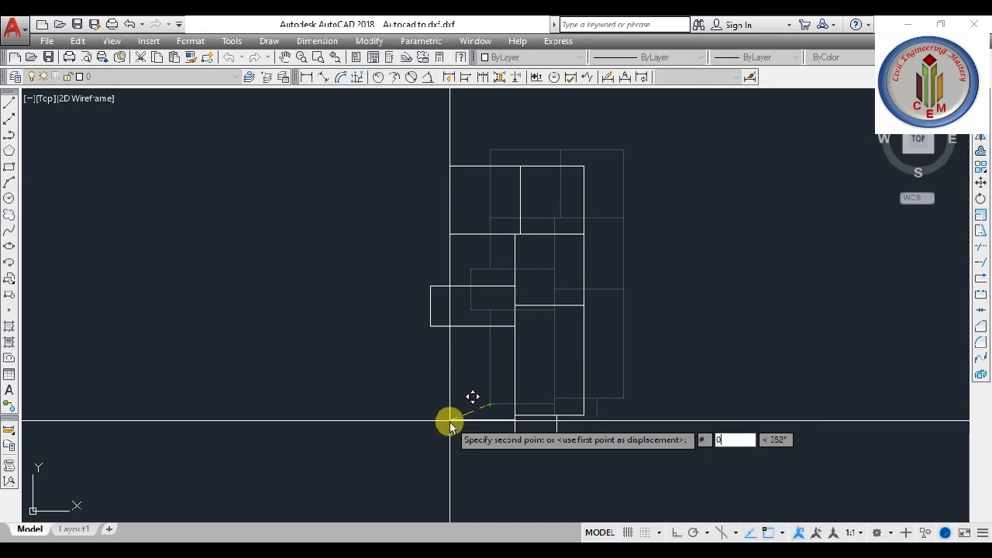
pyautogui.write(',0,0')
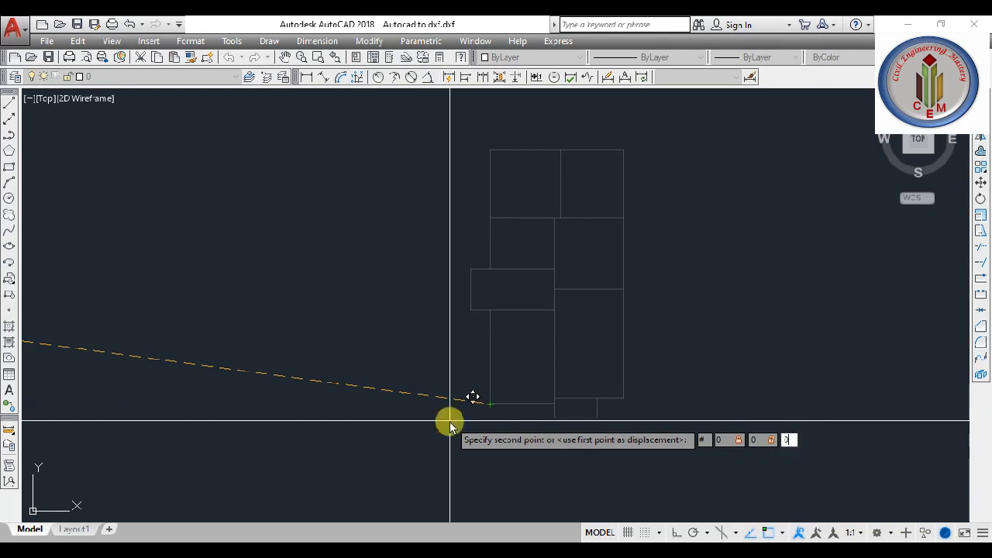
pyautogui.press('Return')
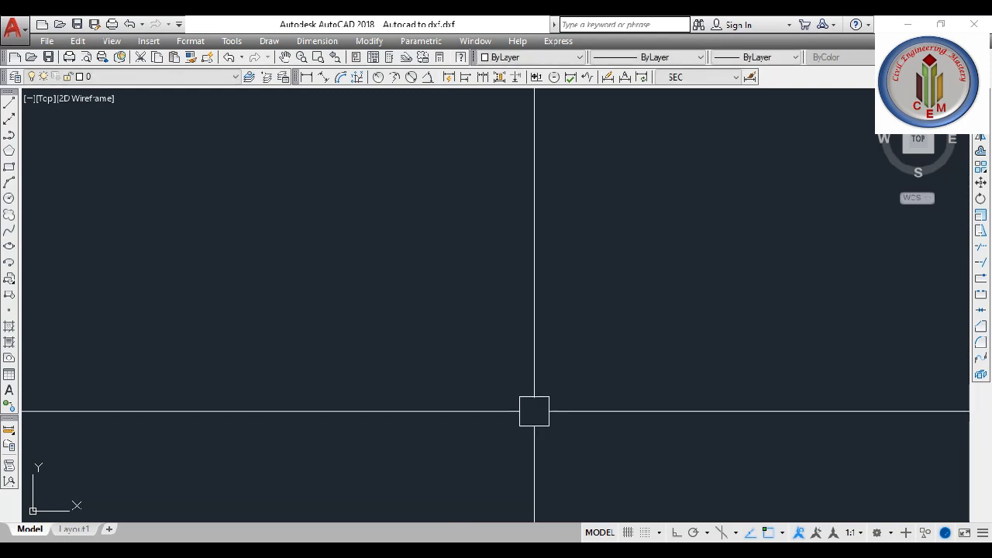
# - Zoom to the whole drawing and check the plan's lower-left corner against the coordinate origin
pyautogui.write('z')
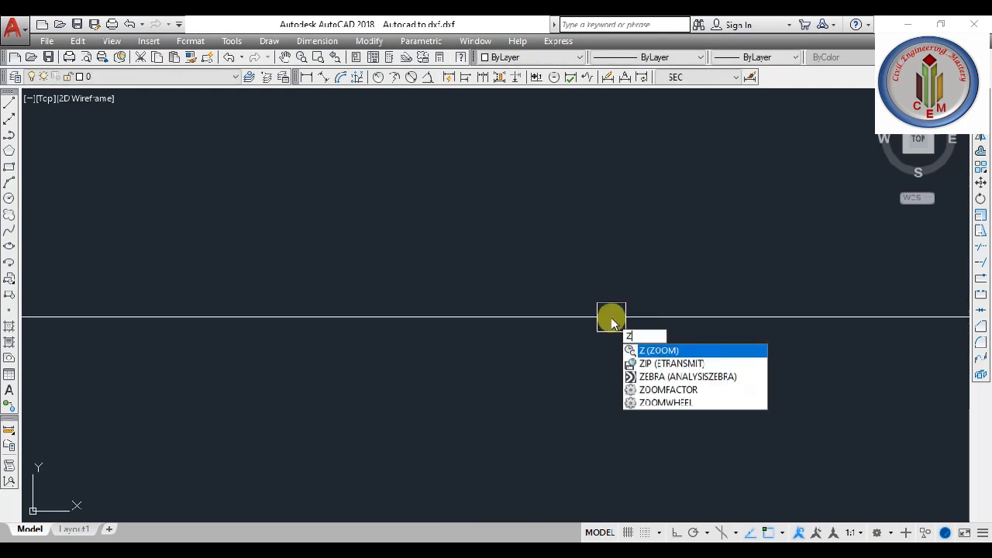
pyautogui.press('Return')
pyautogui.write('a')
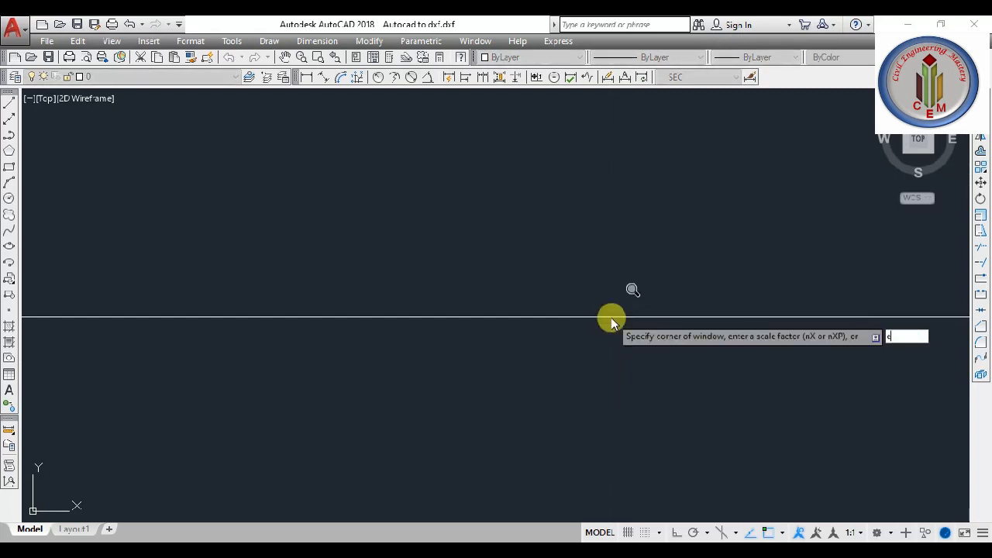
pyautogui.press('Return')
pyautogui.moveTo(445, 453); pyautogui.dragTo(445, 321, button='middle')
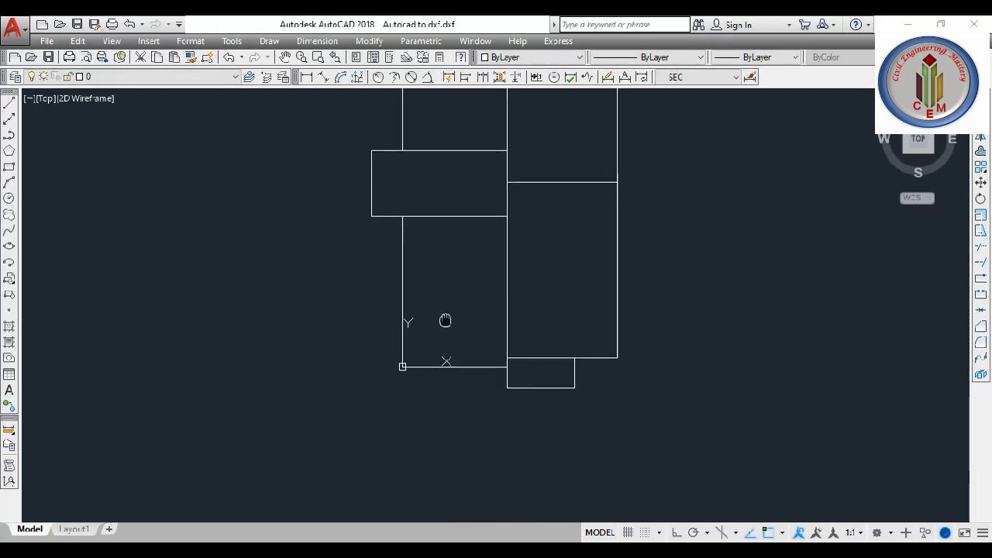
pyautogui.scroll(6, 443, 348)
pyautogui.scroll(6, 420, 400)
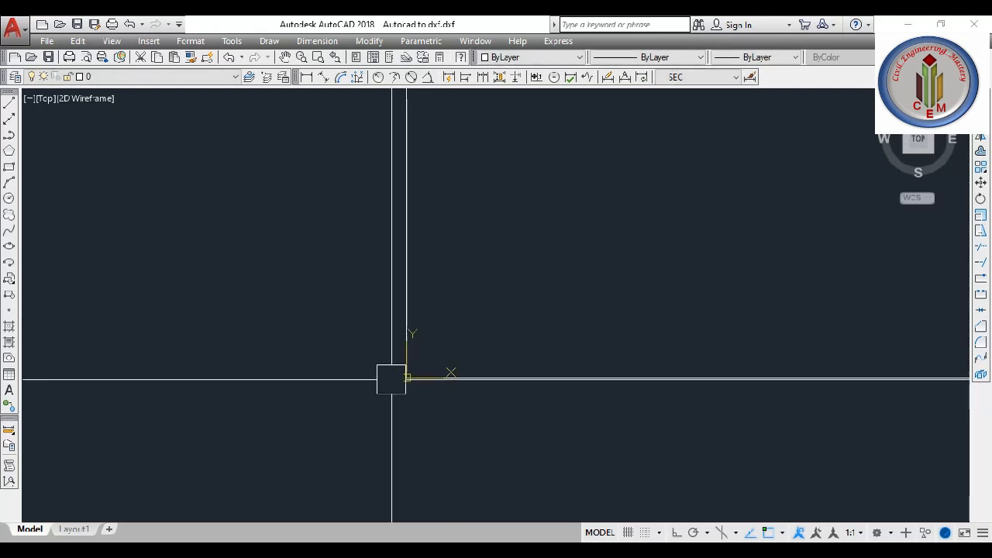
pyautogui.scroll(-15, 374, 384)
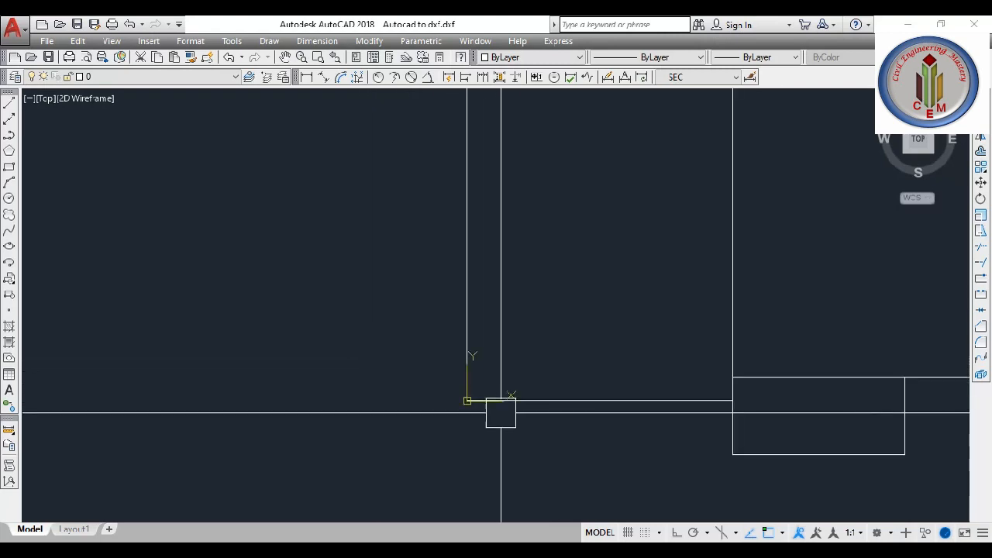
pyautogui.scroll(6, 452, 426)
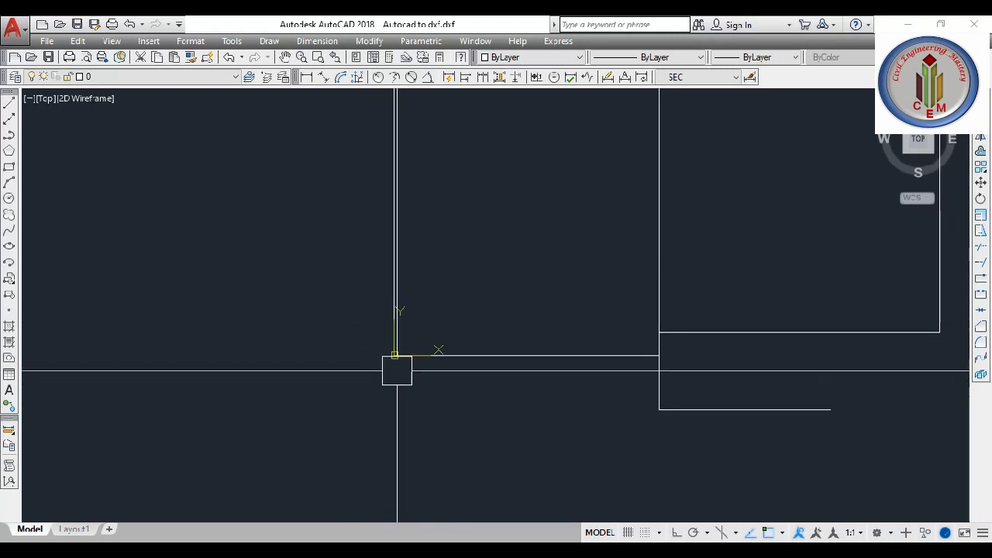
pyautogui.scroll(-2, 387, 350)
pyautogui.moveTo(690, 304); pyautogui.dragTo(712, 389, button='middle')
pyautogui.scroll(-4, 542, 349)
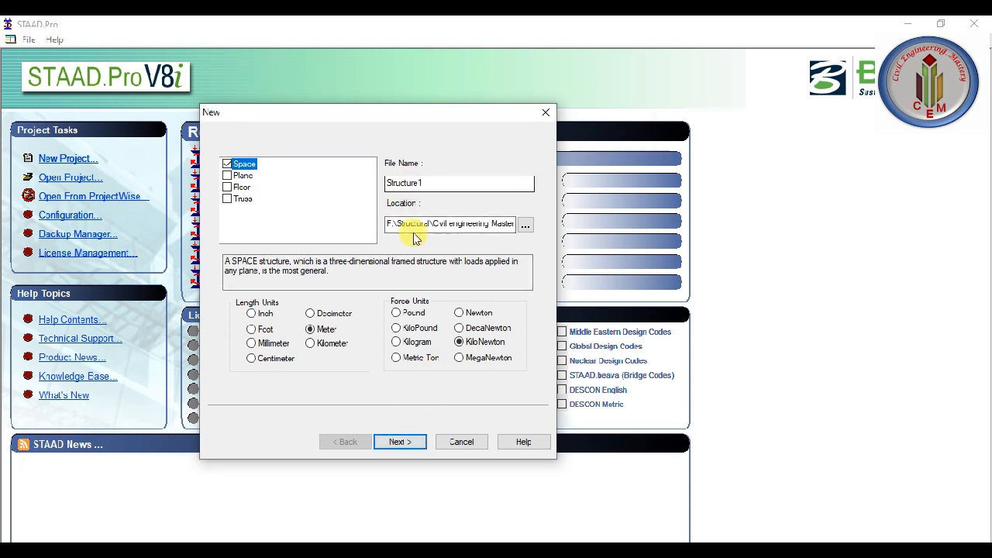
# - In STAAD.Pro, create the Space structure "Structure1" with Meter and KiloNewton units, starting with Add Beam
pyautogui.click(313, 330)
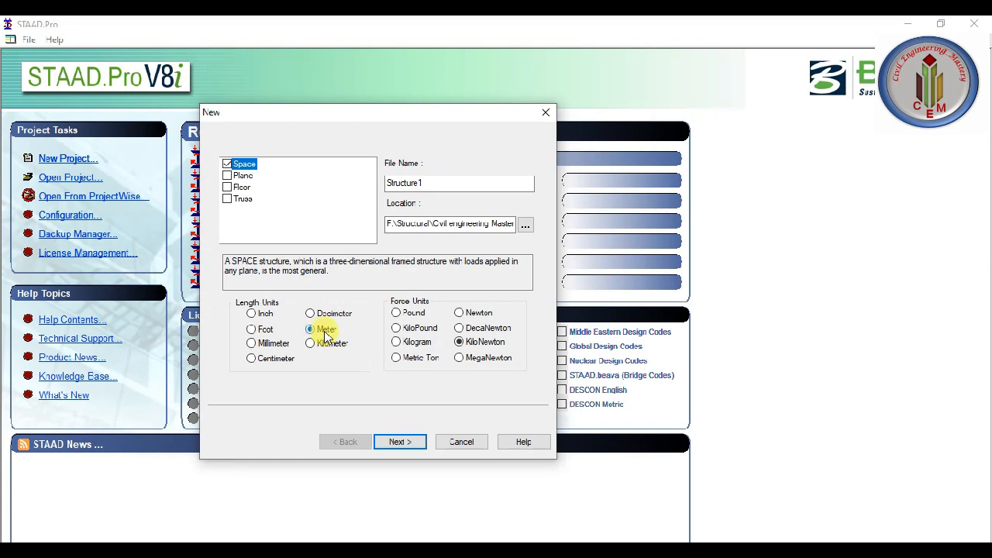
pyautogui.click(410, 446)
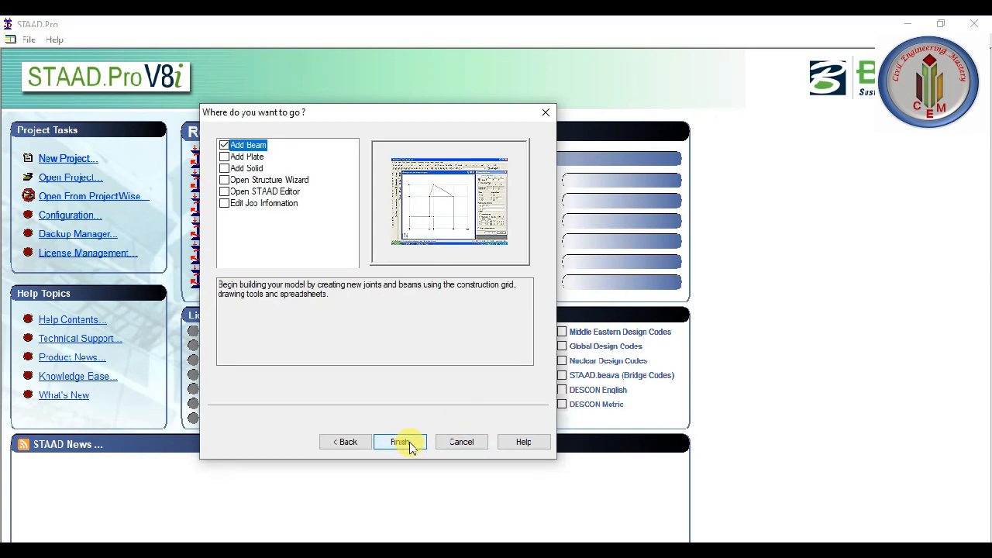
pyautogui.click(418, 445)
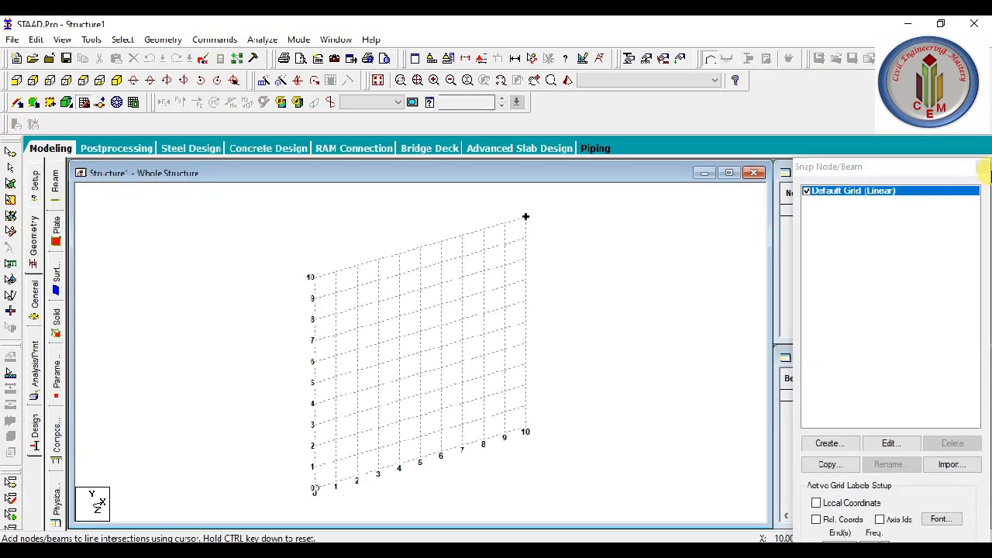
# - Close the Snap Node/Beam grid settings and the node and beam tables, and maximize the Whole Structure view
pyautogui.click(982, 168)
pyautogui.click(970, 172)
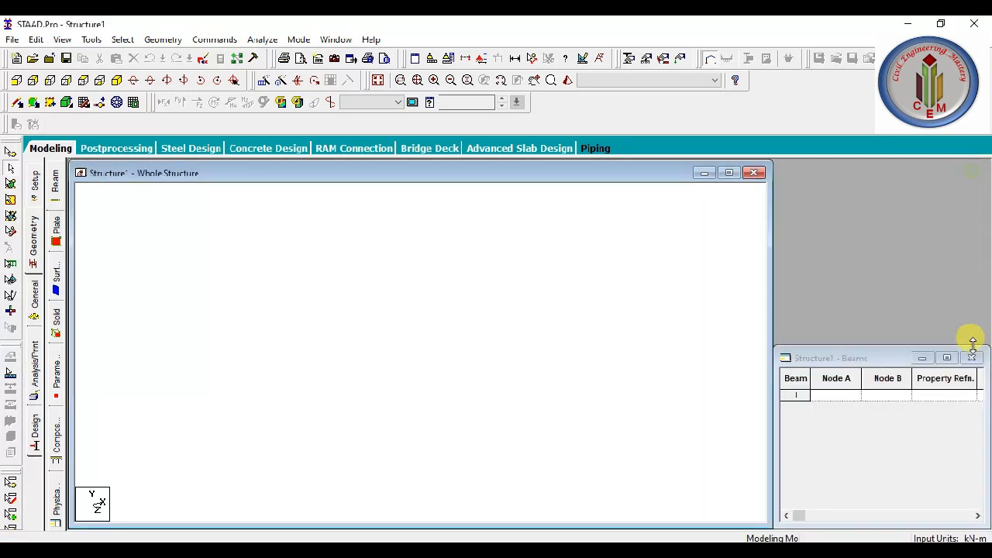
pyautogui.click(969, 357)
pyautogui.click(729, 172)
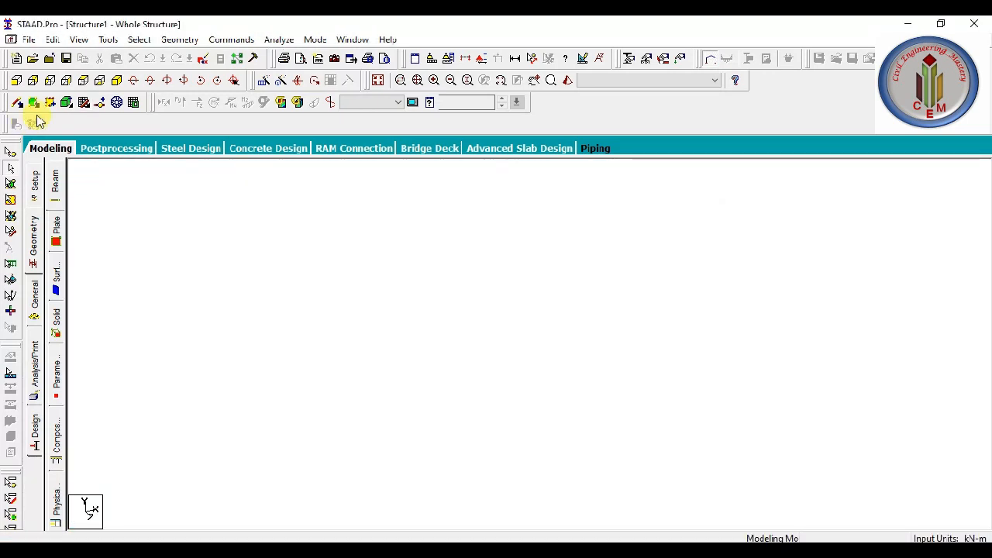
# - Import the 3D DXF file "Autocad to Dxf" with the Y Up structure convention and Meter and KiloNewton input units
pyautogui.click(28, 40)
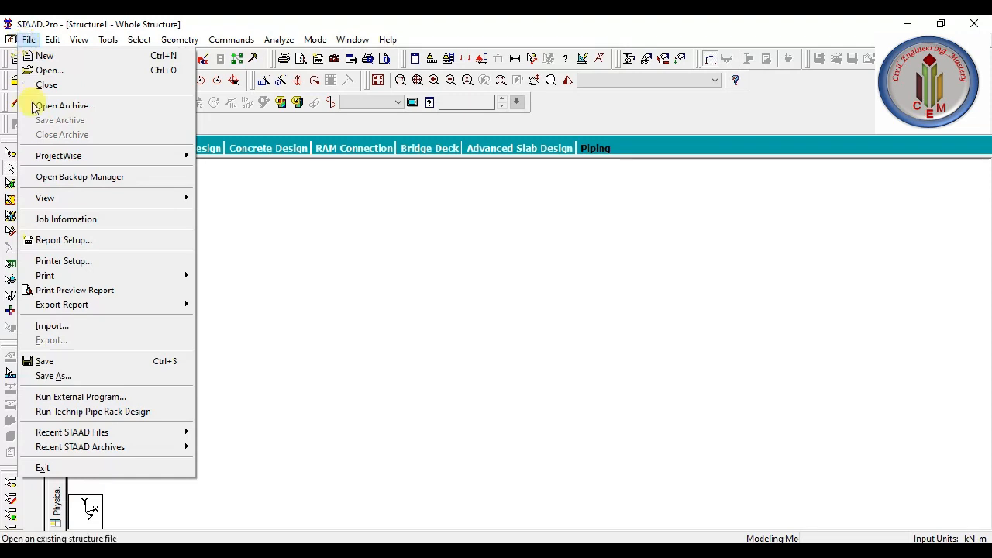
pyautogui.click(108, 327)
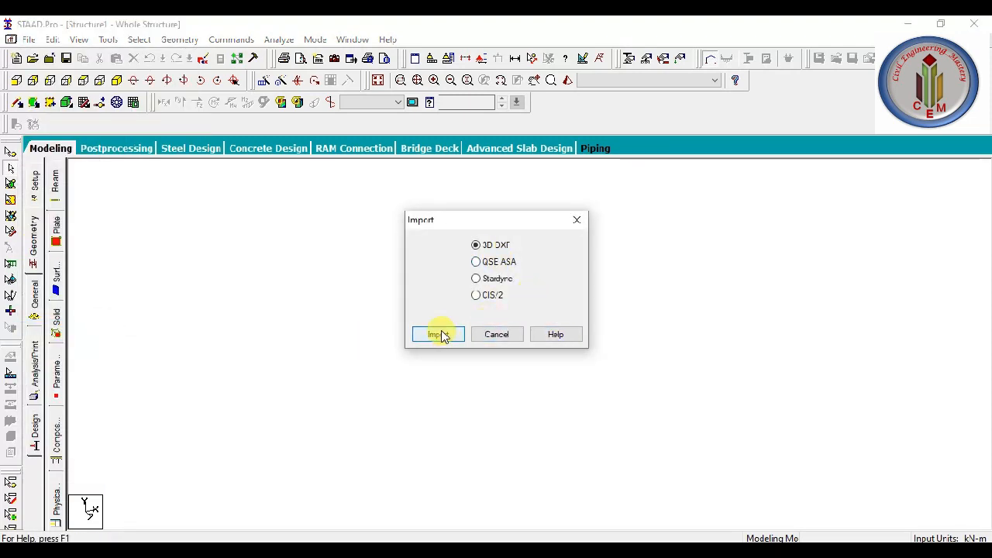
pyautogui.click(440, 335)
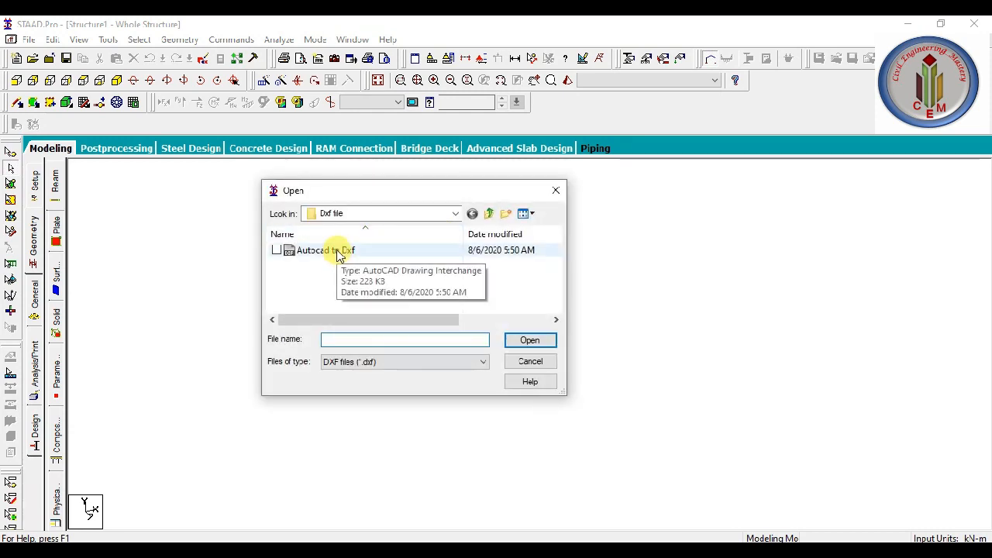
pyautogui.click(336, 253)
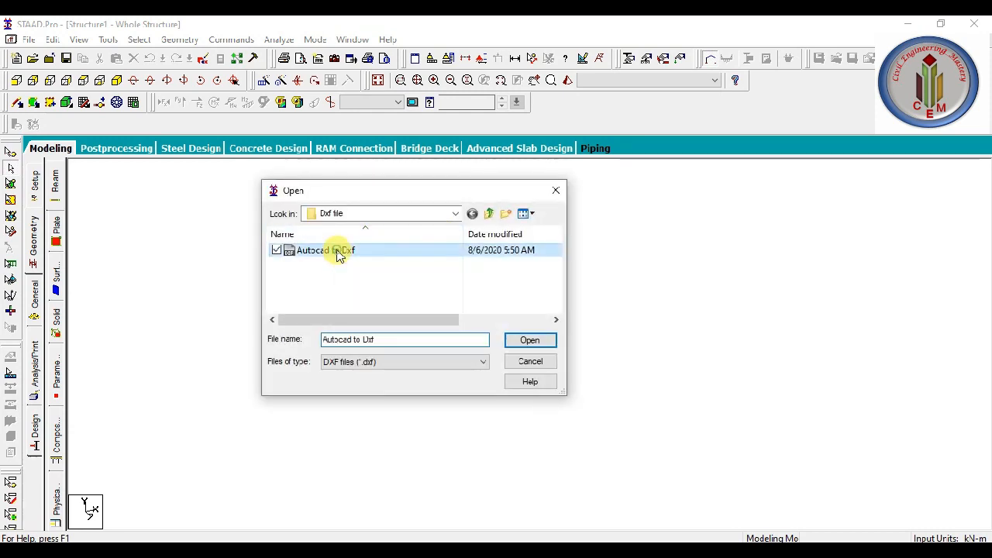
pyautogui.click(530, 340)
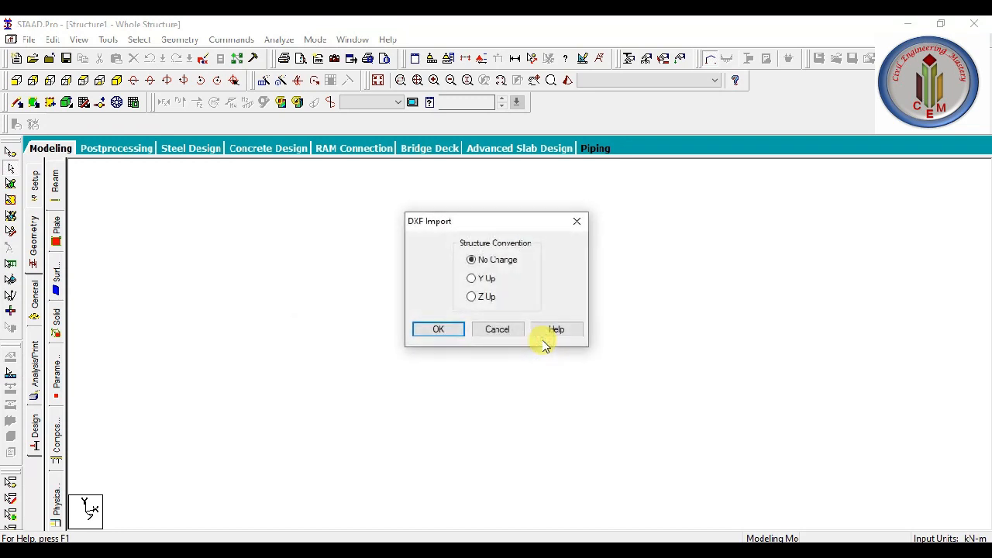
pyautogui.click(484, 280)
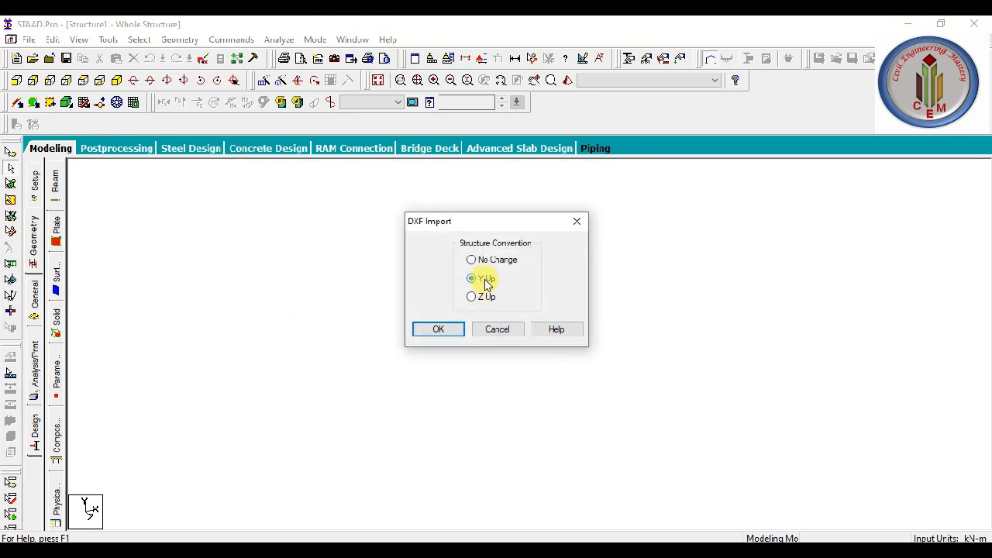
pyautogui.click(441, 331)
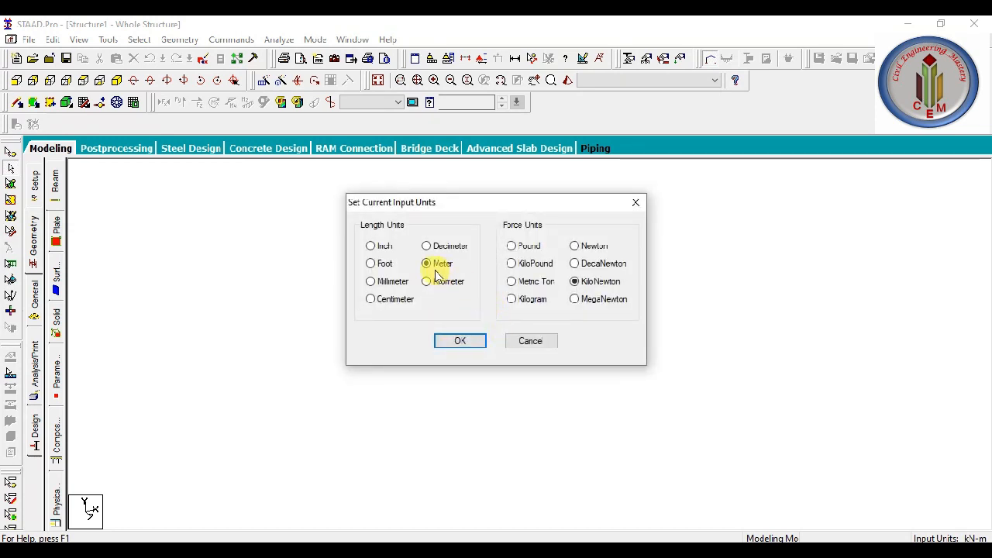
pyautogui.click(466, 343)
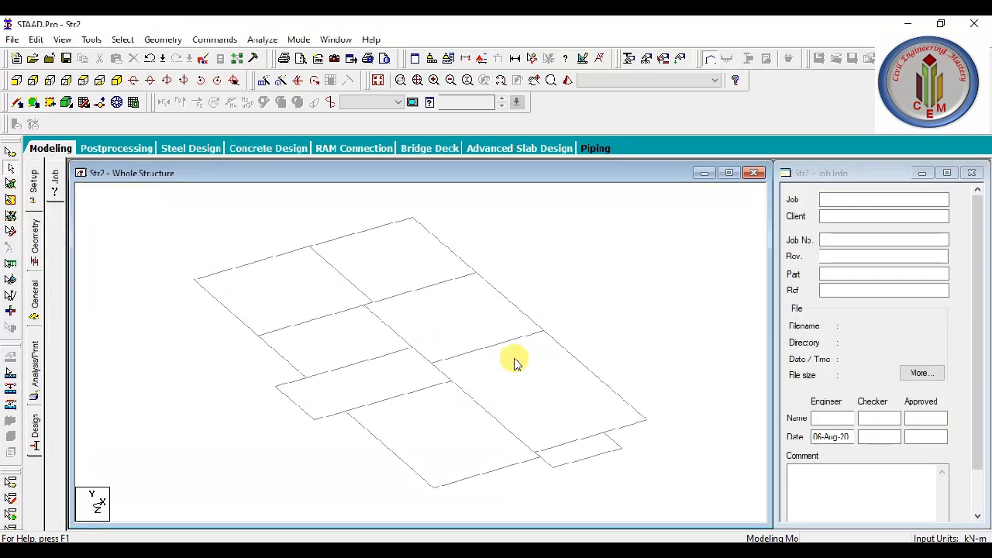
# - Close the job info, maximize the imported structure's view, and check the coordinates of the node at the plan's nearest corner
pyautogui.click(972, 172)
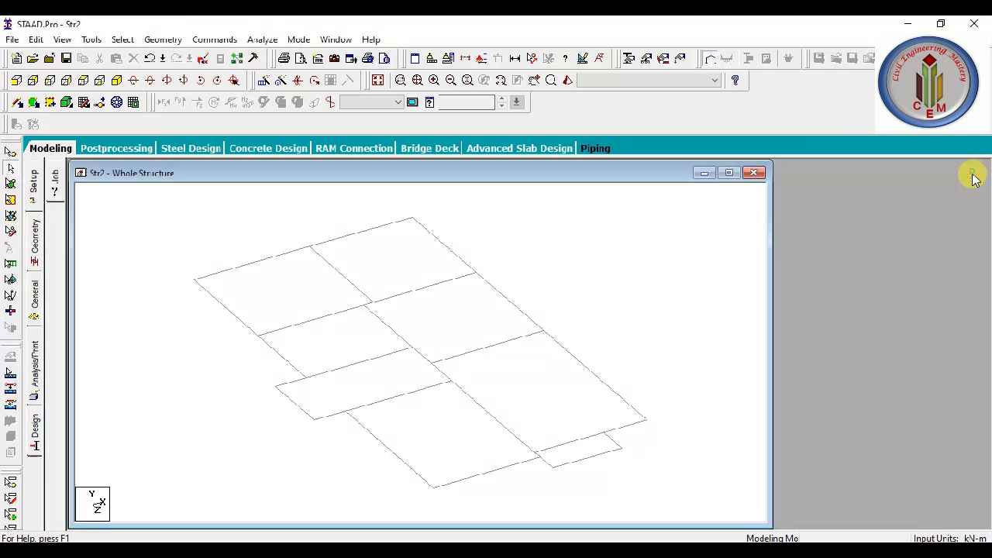
pyautogui.click(728, 173)
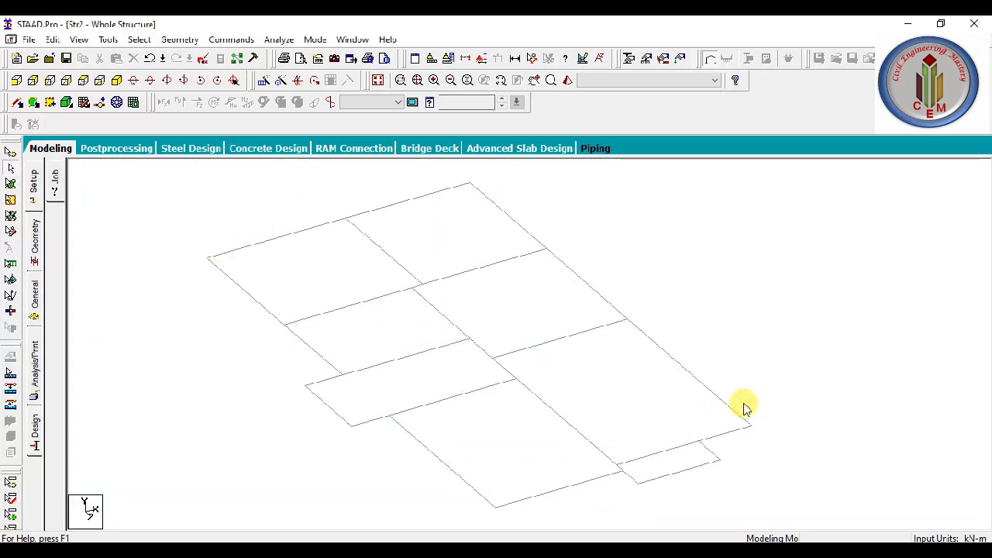
pyautogui.click(10, 154)
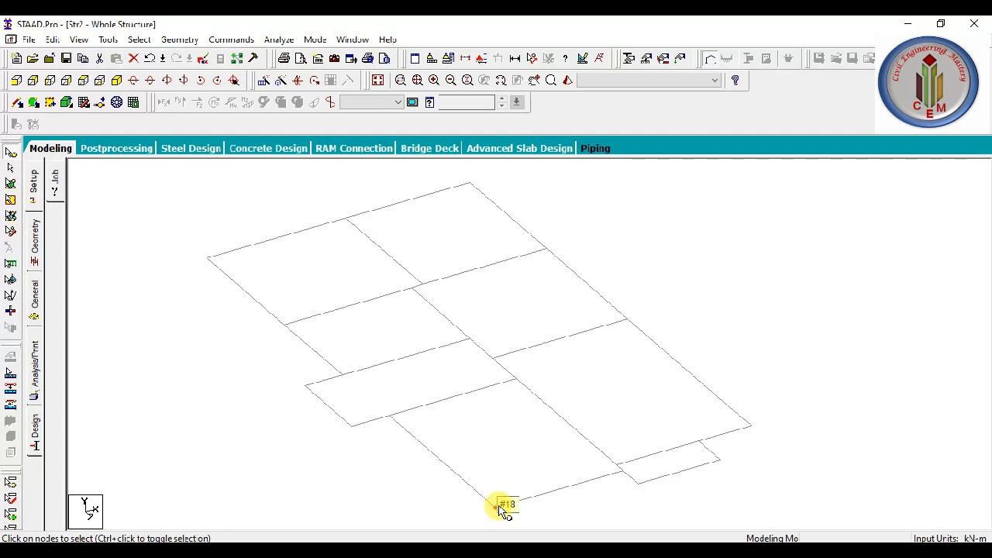
pyautogui.doubleClick(497, 507)
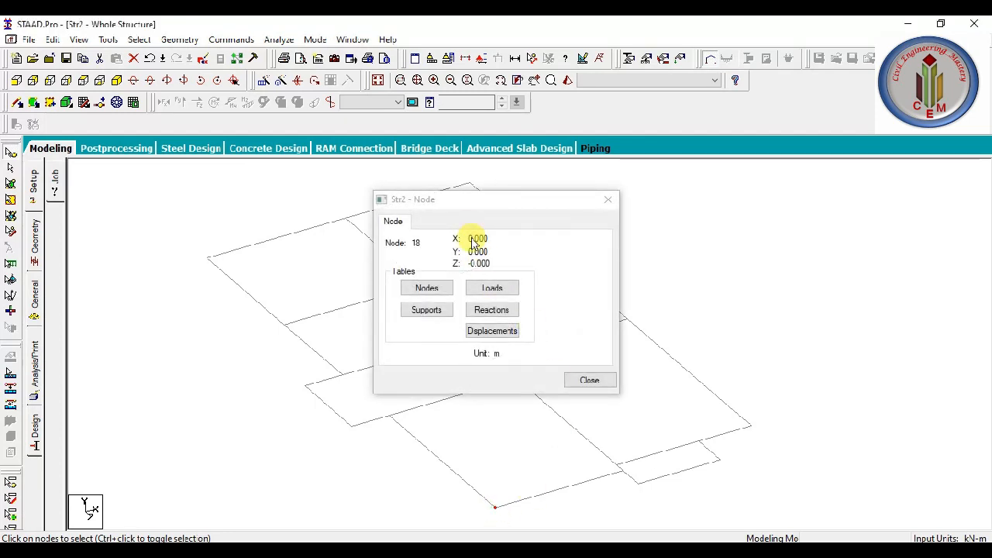